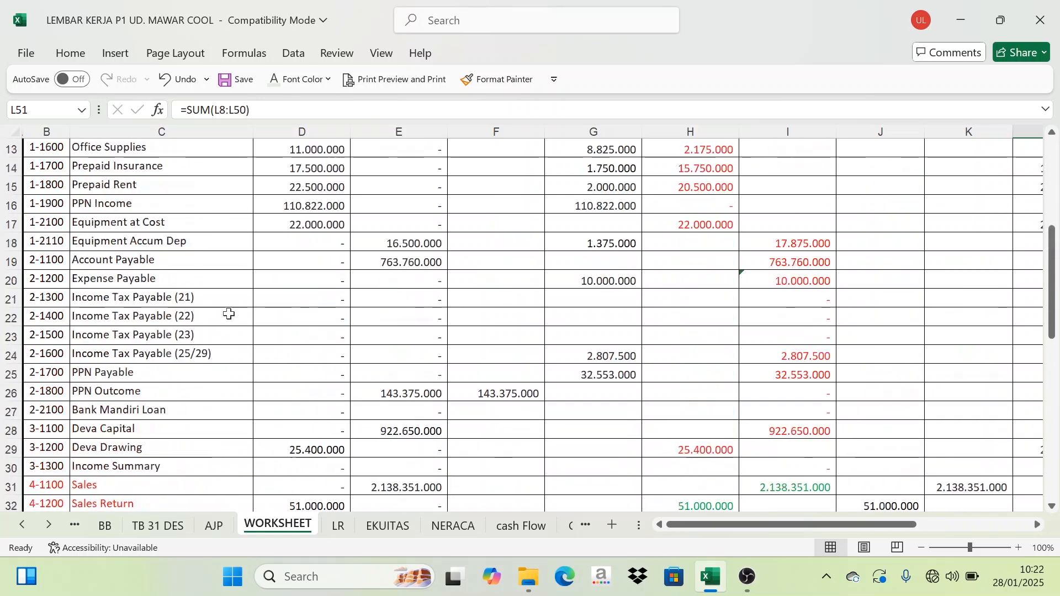
Reset the font colour of the entire WORKSHEET sheet to Automatic
left_click(14, 131)
left_click(299, 90)
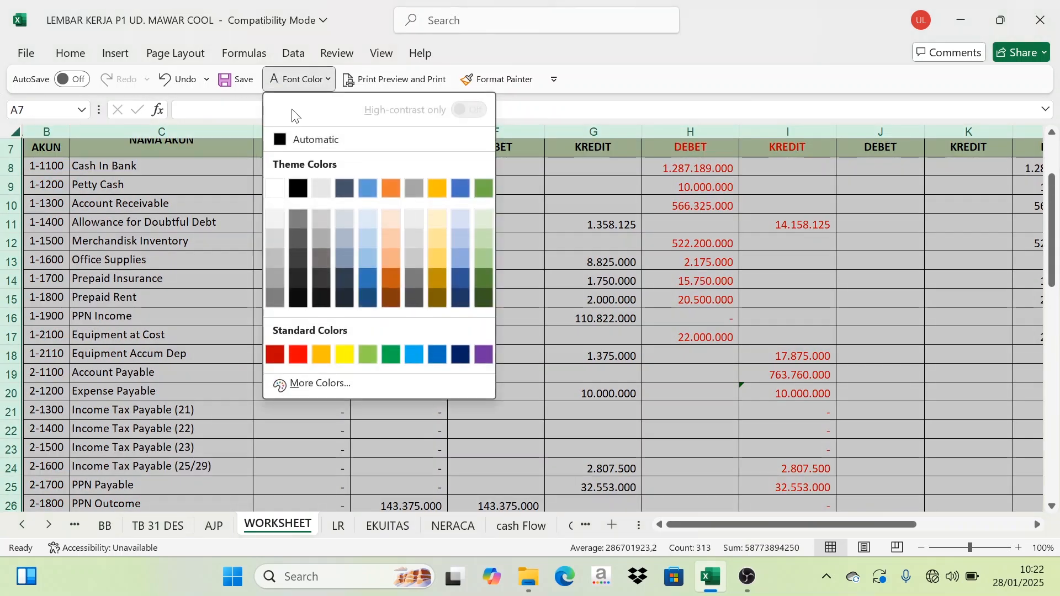
left_click(309, 139)
left_click(548, 320)
scroll(539, 331, "up", 2)
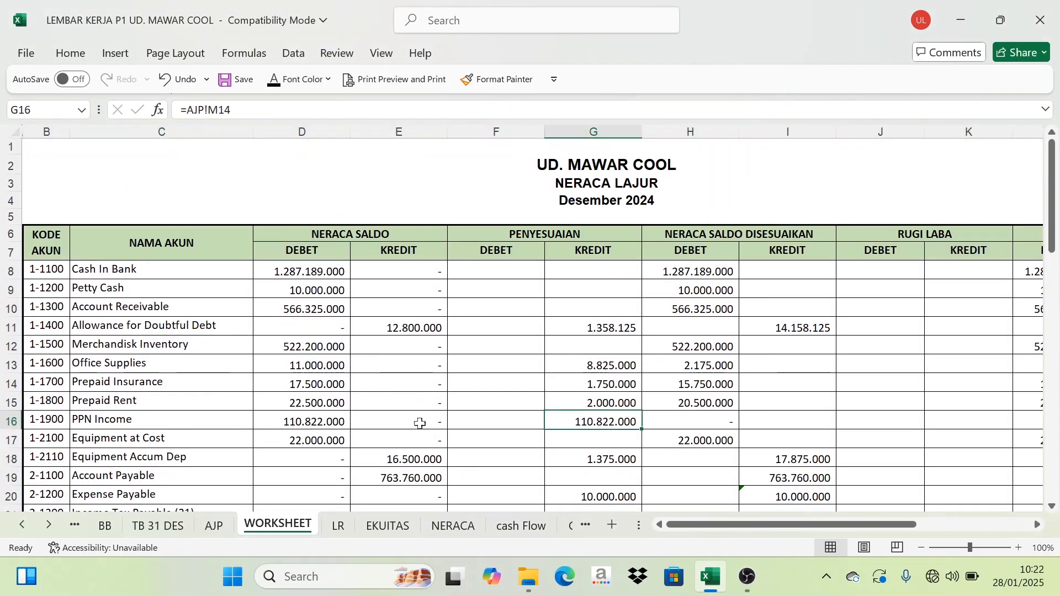
scroll(419, 423, "down", 1)
scroll(463, 447, "up", 1)
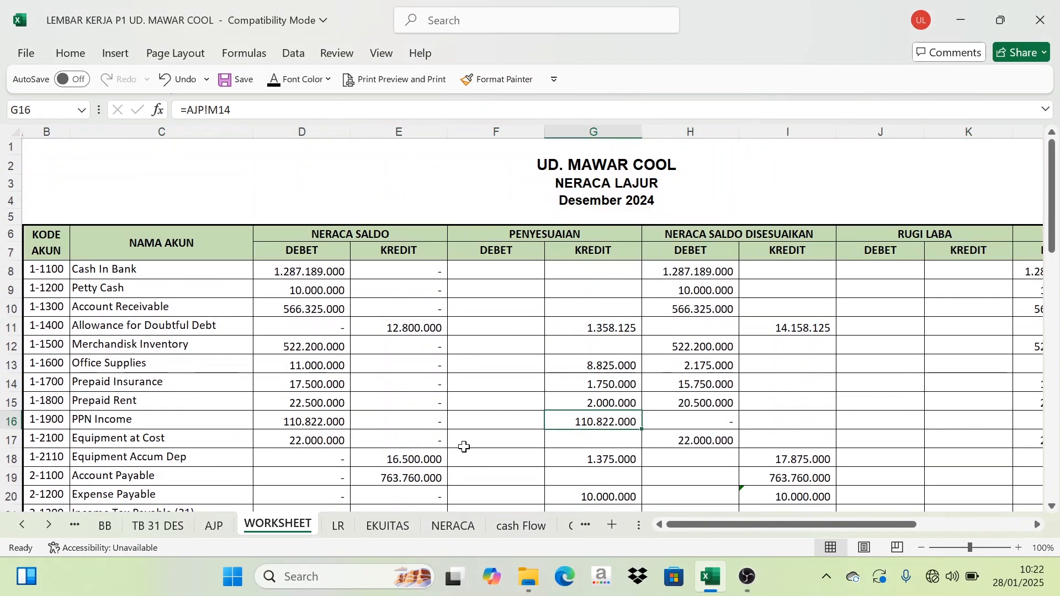
Look through the report templates on the LR, EKUITAS and NERACA sheets
left_click(340, 526)
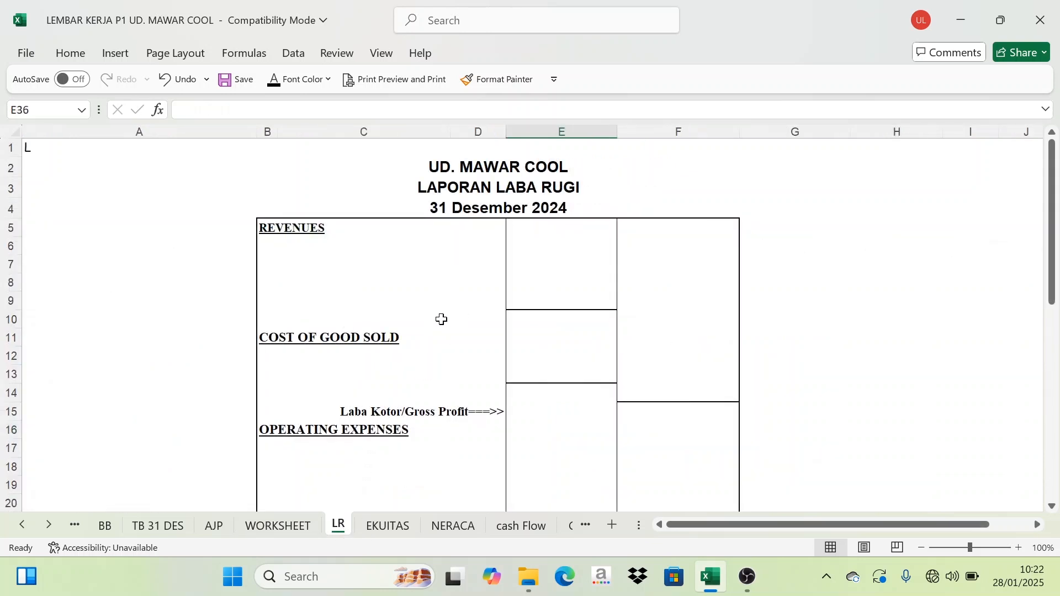
left_click(388, 531)
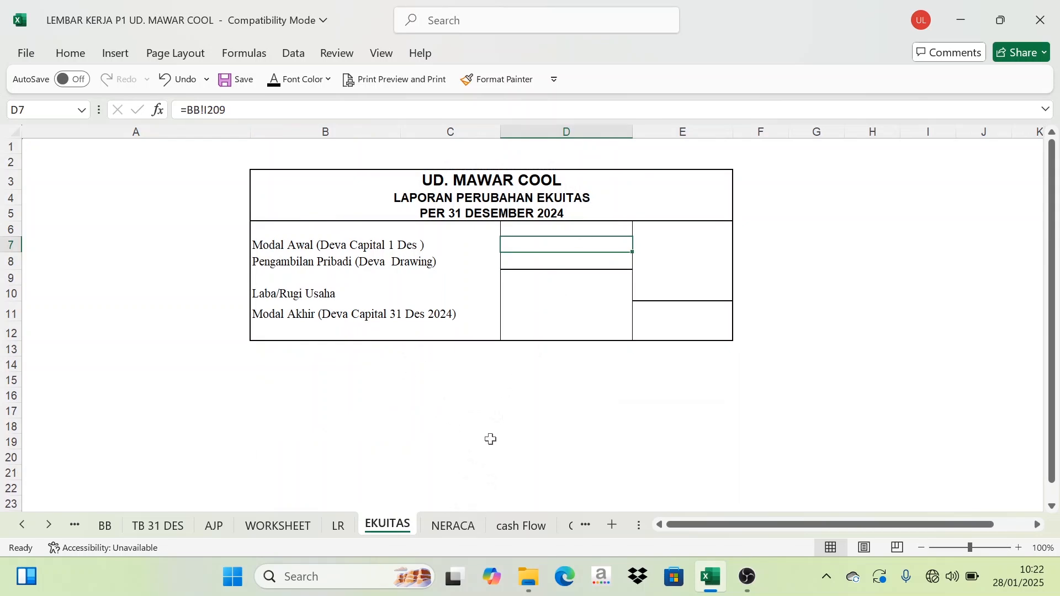
left_click(474, 522)
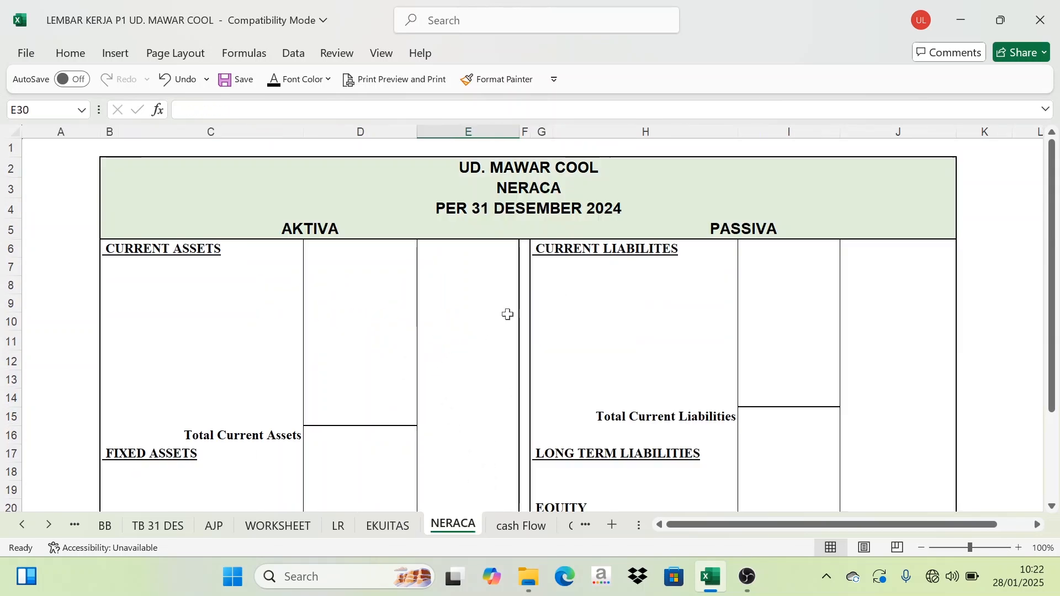
left_click(604, 286)
key("Left")
key("Left")
key("Left")
key("Left")
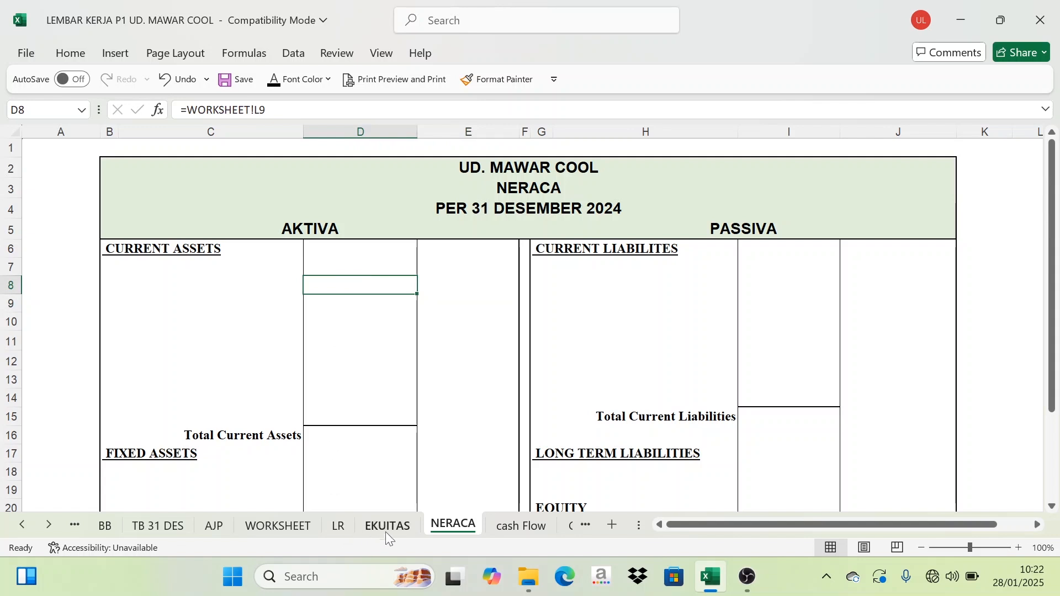
Examine the income statement layout on the LR sheet from REVENUES to Laba Bersih Setelah Pajak, and its source in the WORKSHEET sheet
left_click(339, 527)
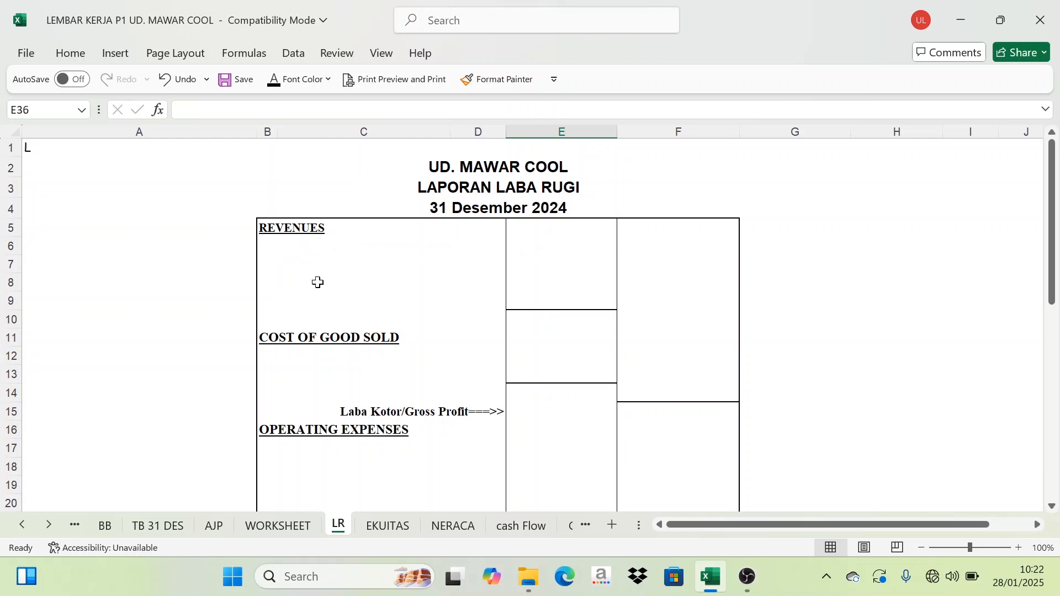
scroll(317, 283, "down", 8)
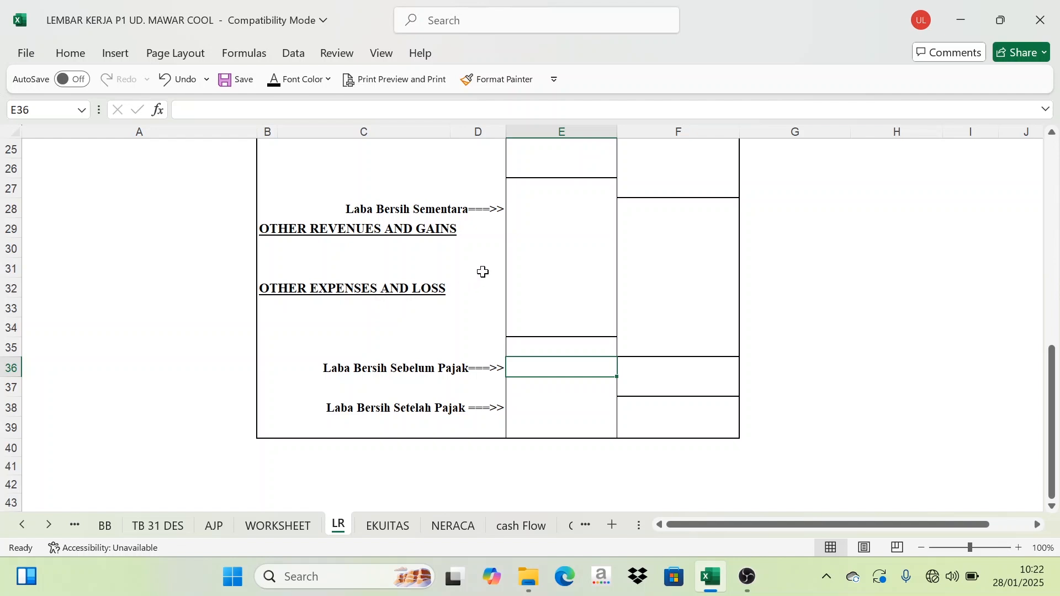
scroll(435, 422, "down", 1)
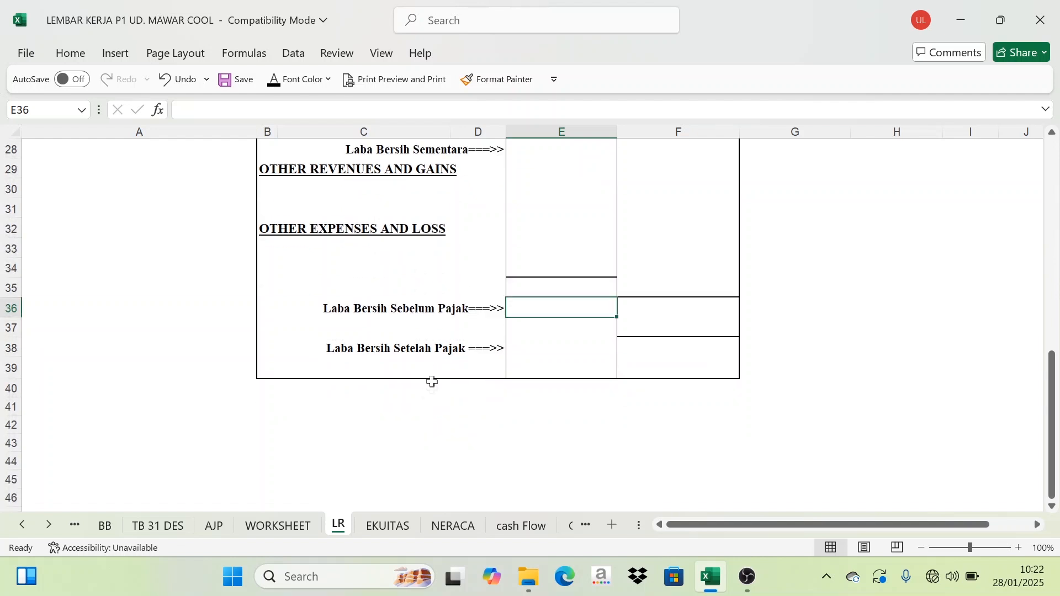
left_click(630, 346)
scroll(489, 286, "up", 9)
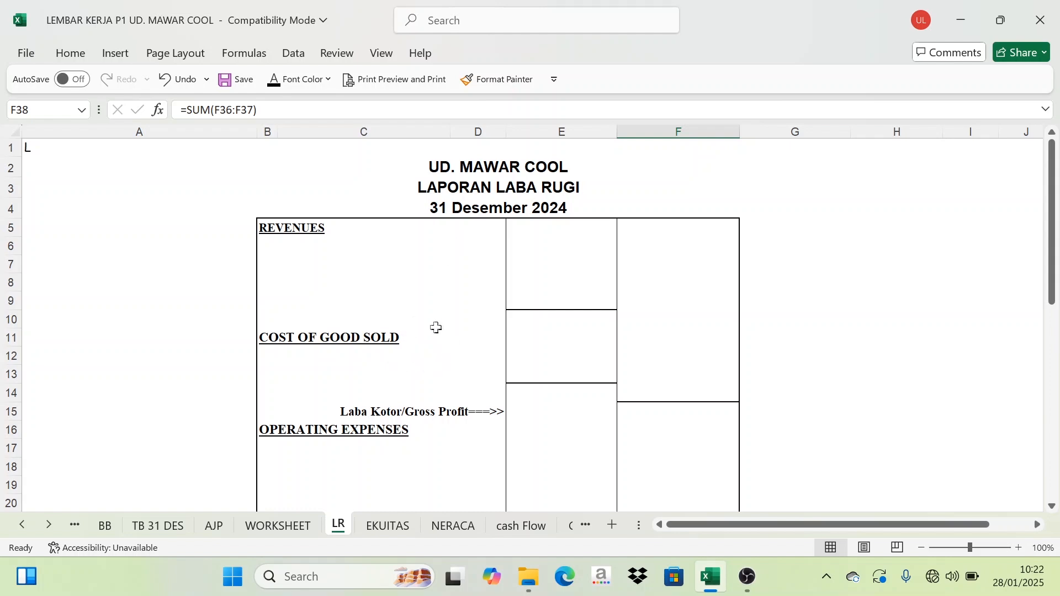
scroll(431, 311, "down", 1)
scroll(440, 296, "up", 1)
left_click(278, 526)
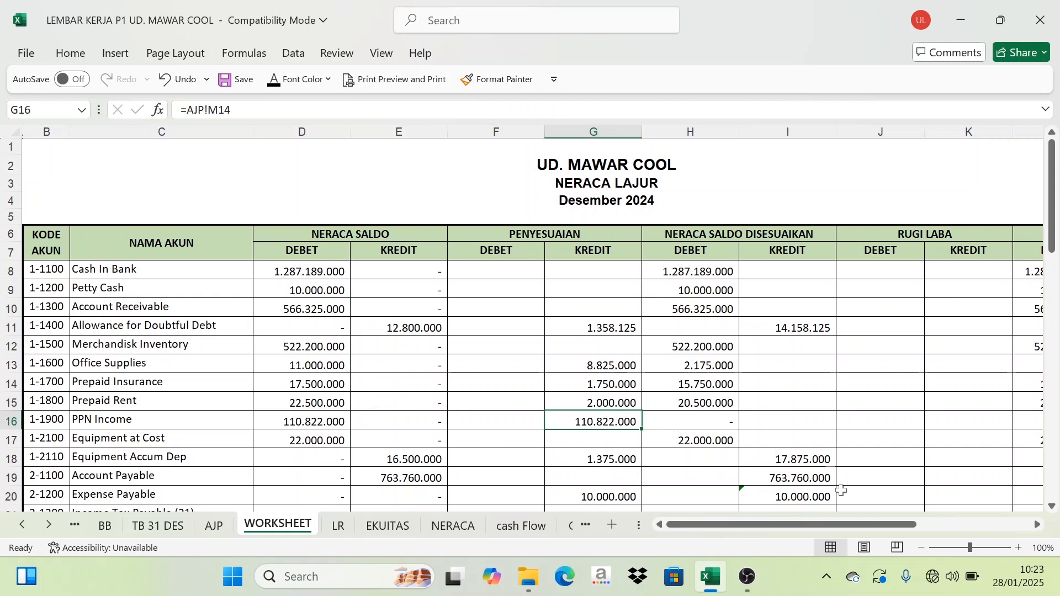
left_click_drag(847, 523, 804, 534)
left_click(339, 524)
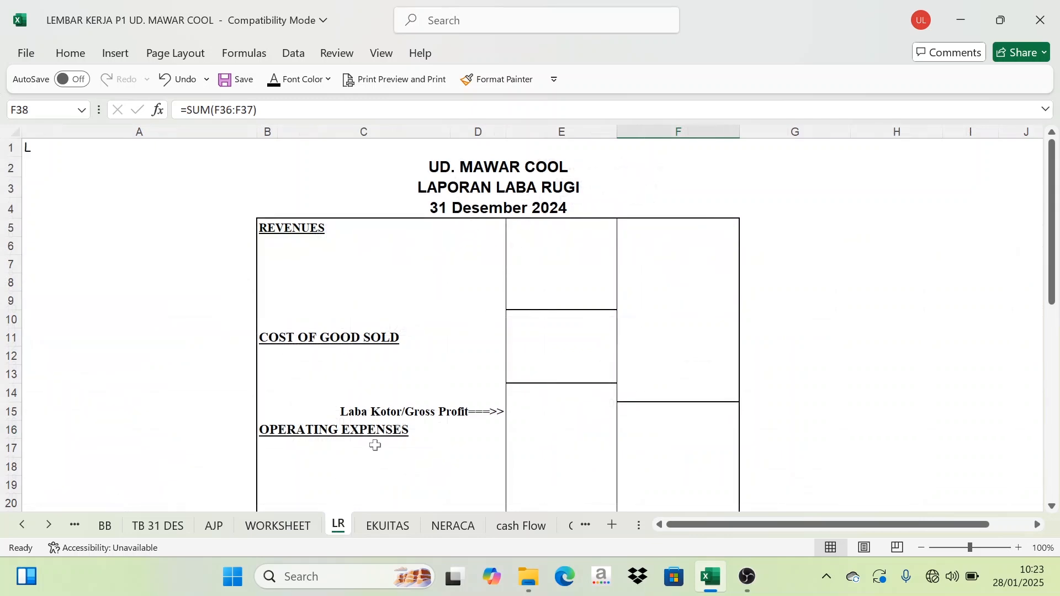
Colour the text of the RUGI LABA columns J and K red on the WORKSHEET sheet
left_click(279, 525)
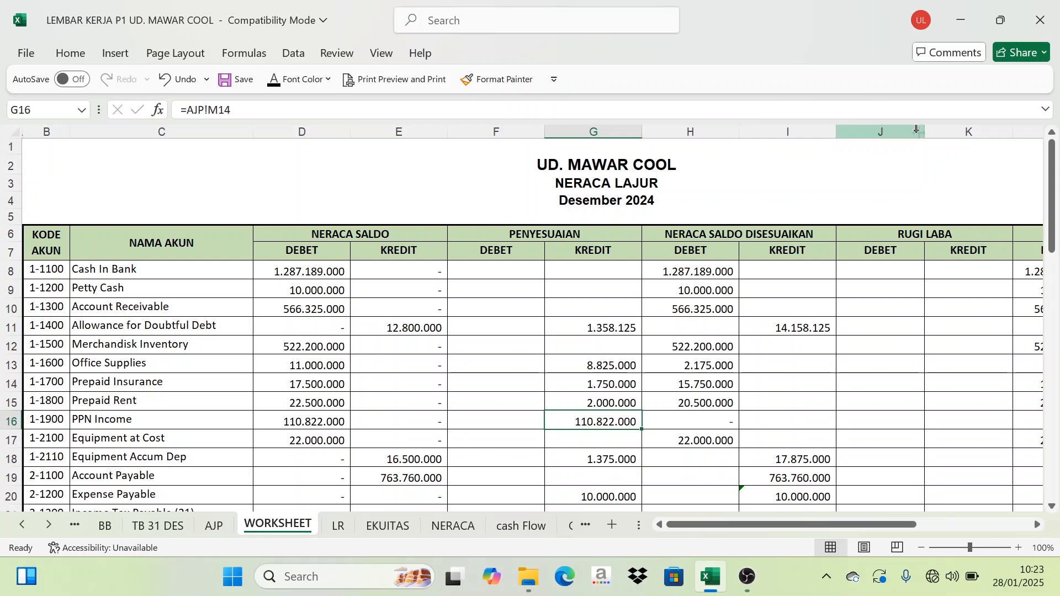
left_click_drag(882, 132, 954, 131)
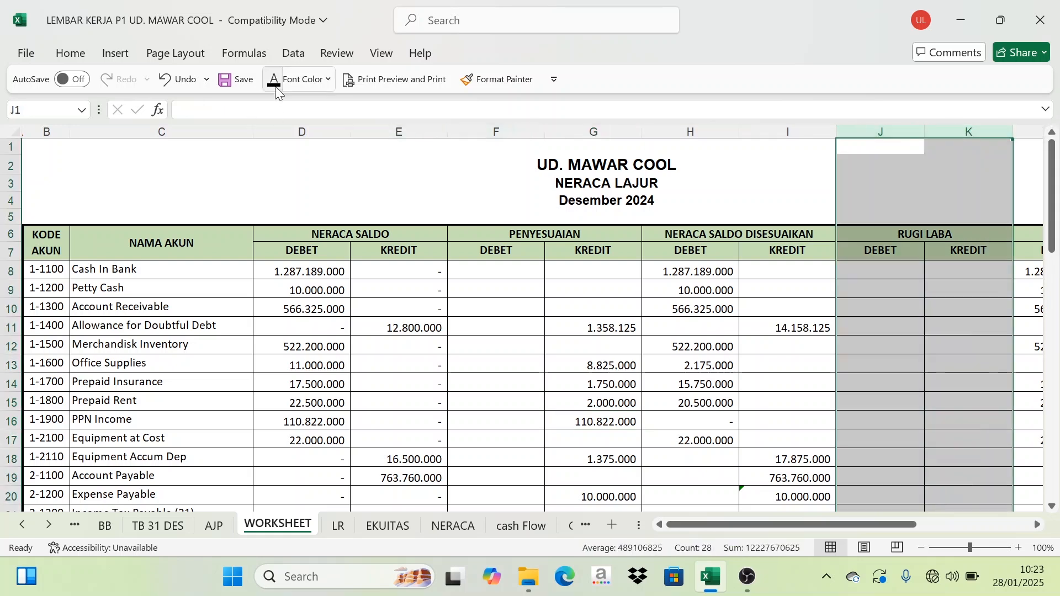
left_click(328, 78)
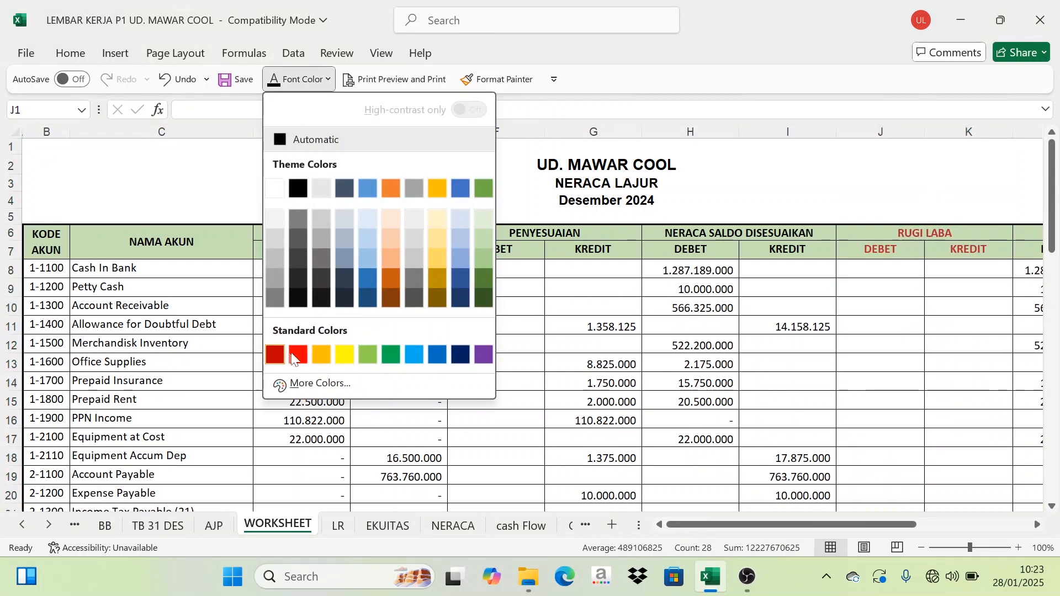
left_click(294, 356)
left_click(794, 273)
scroll(794, 283, "down", 12)
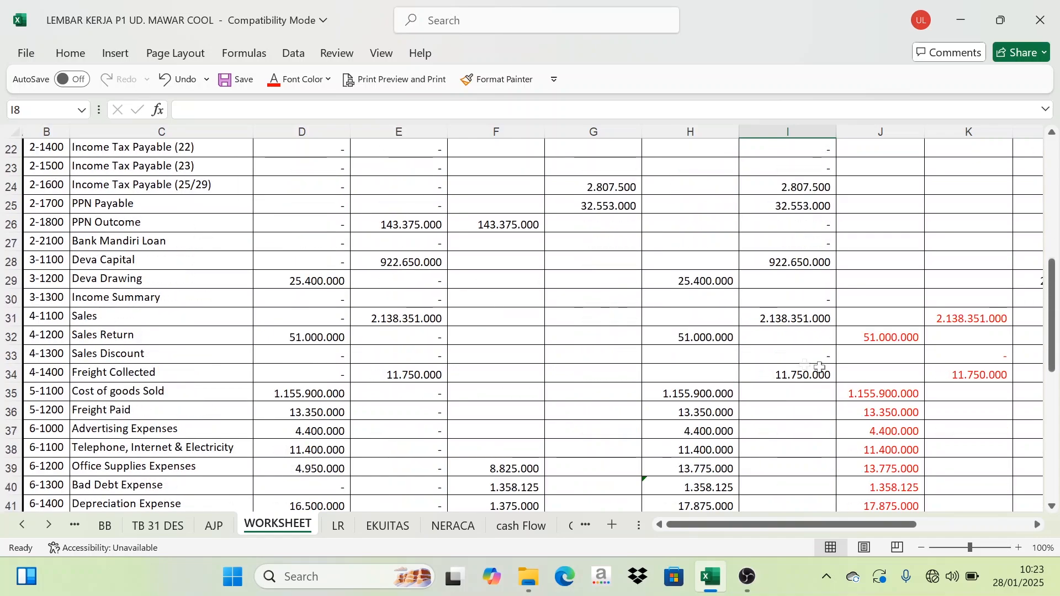
scroll(892, 378, "down", 2)
scroll(883, 376, "up", 3)
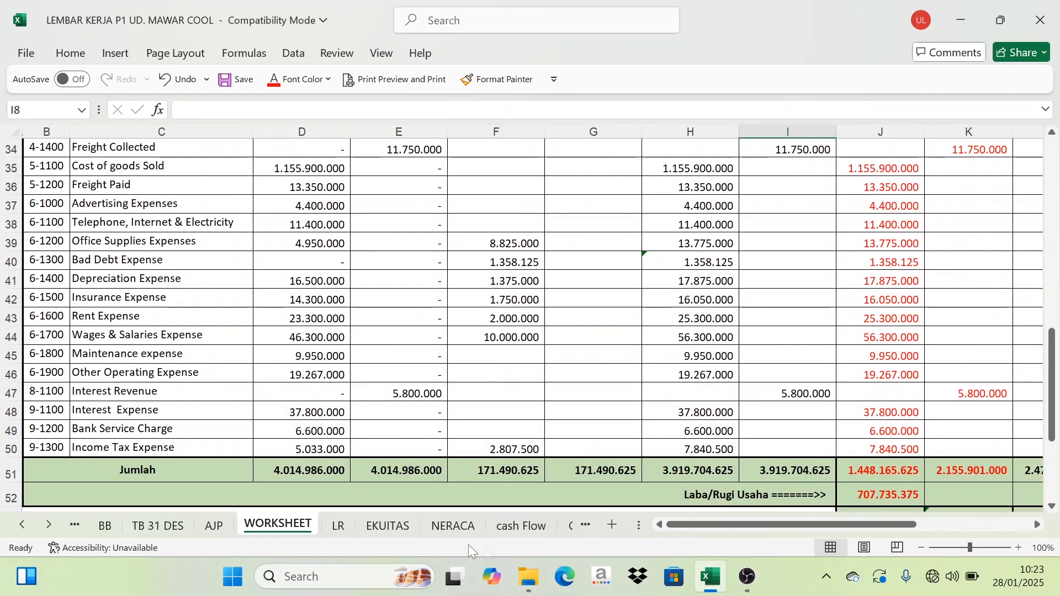
Inspect the cells under the REVENUES heading on the LR sheet, including the formula in C6
left_click(339, 527)
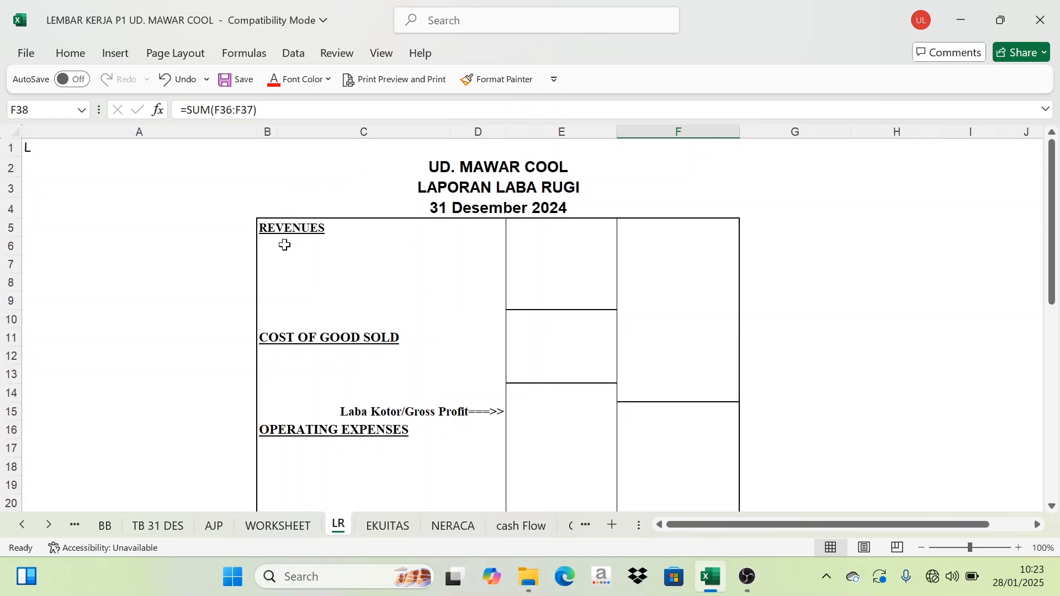
left_click_drag(270, 247, 322, 279)
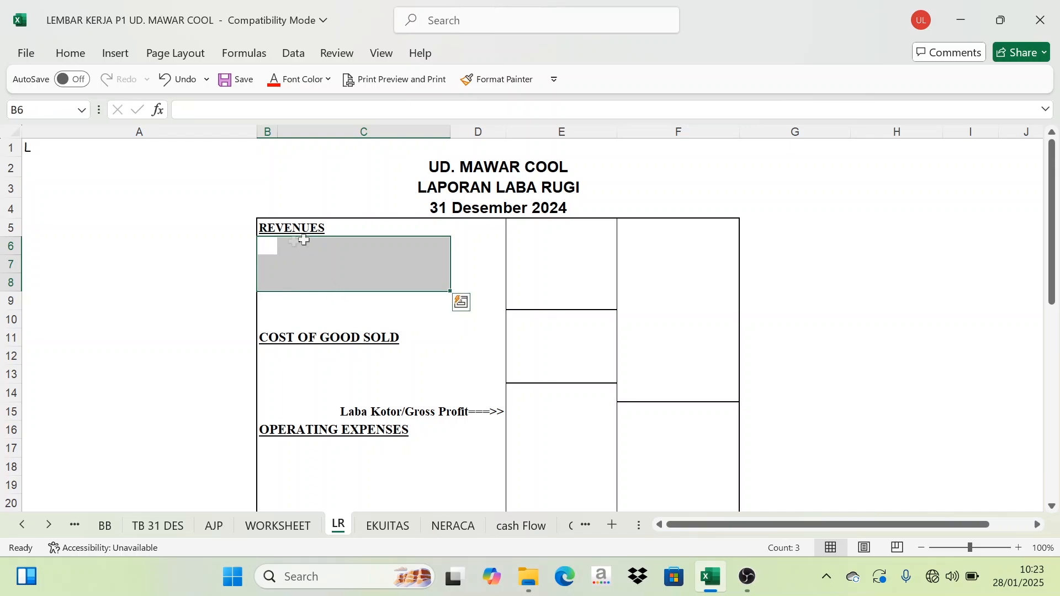
left_click(385, 246)
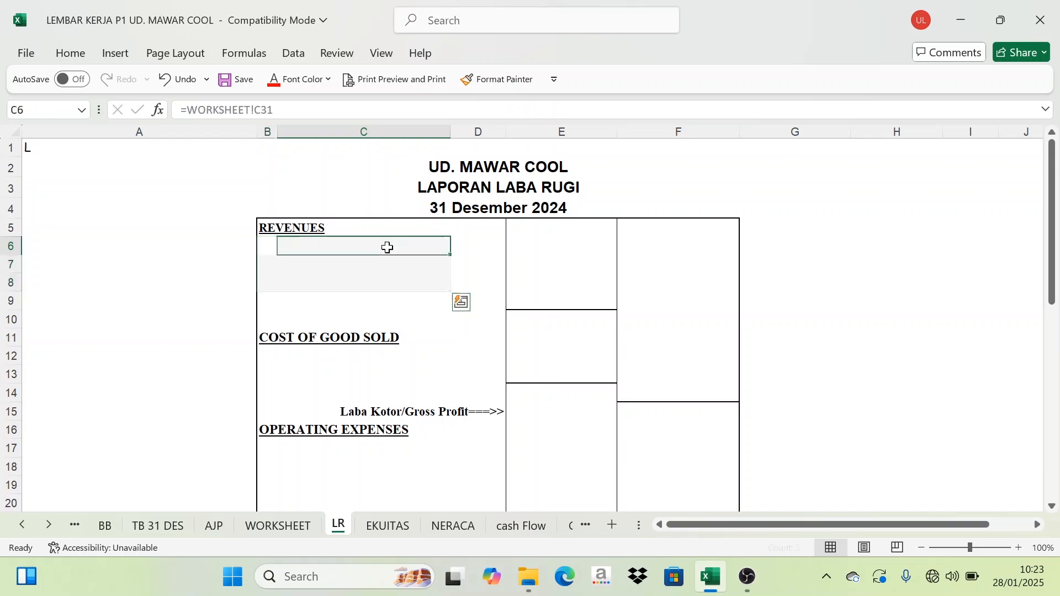
On the WORKSHEET sheet, colour the codes and names of the four revenue accounts in B31:C34 red and select their amounts in J31:K34
left_click(281, 527)
scroll(311, 484, "up", 11)
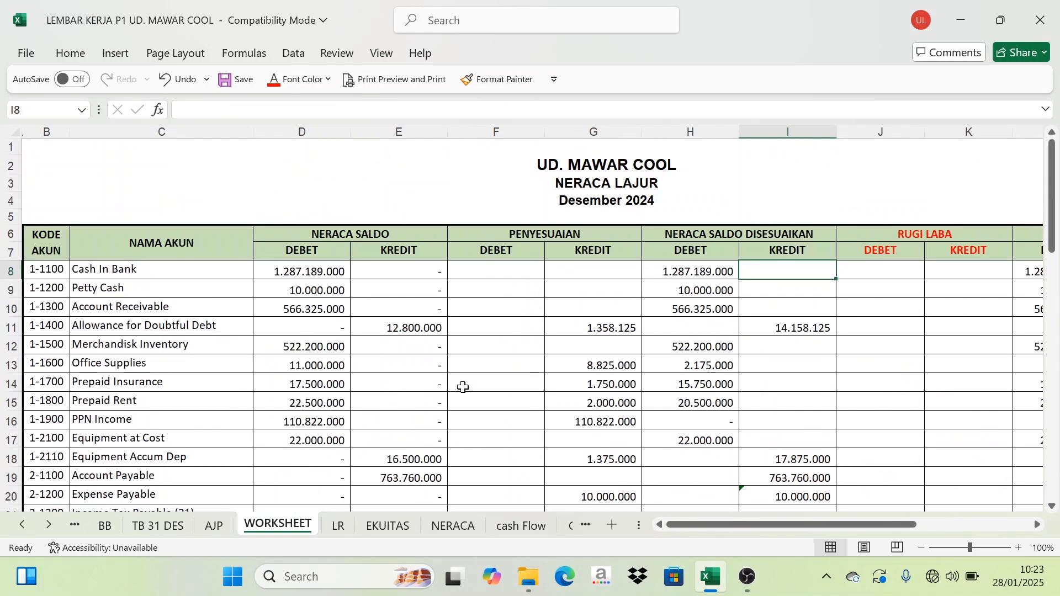
scroll(461, 387, "down", 6)
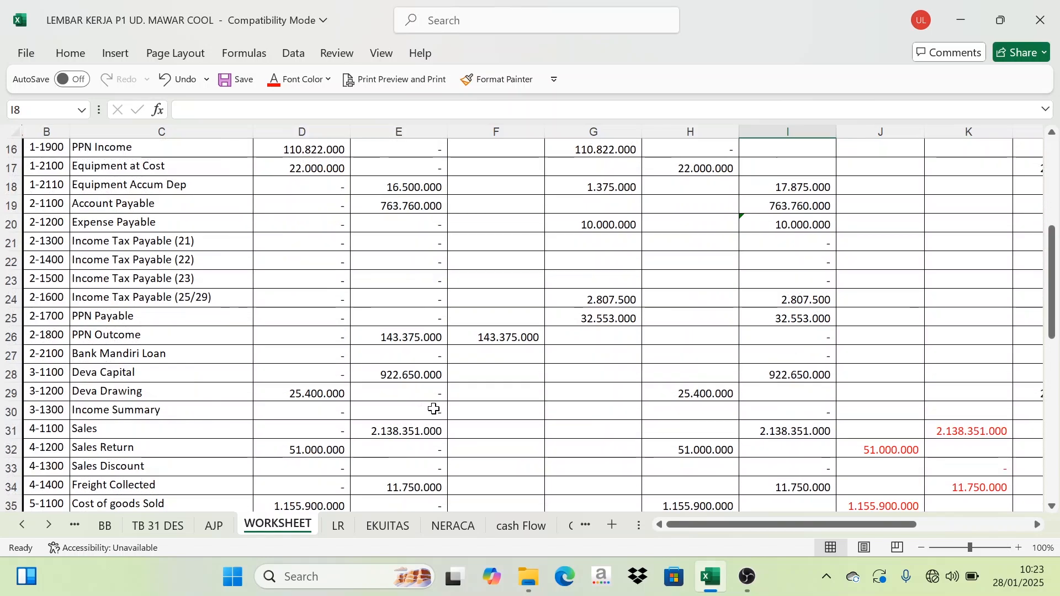
scroll(364, 420, "down", 2)
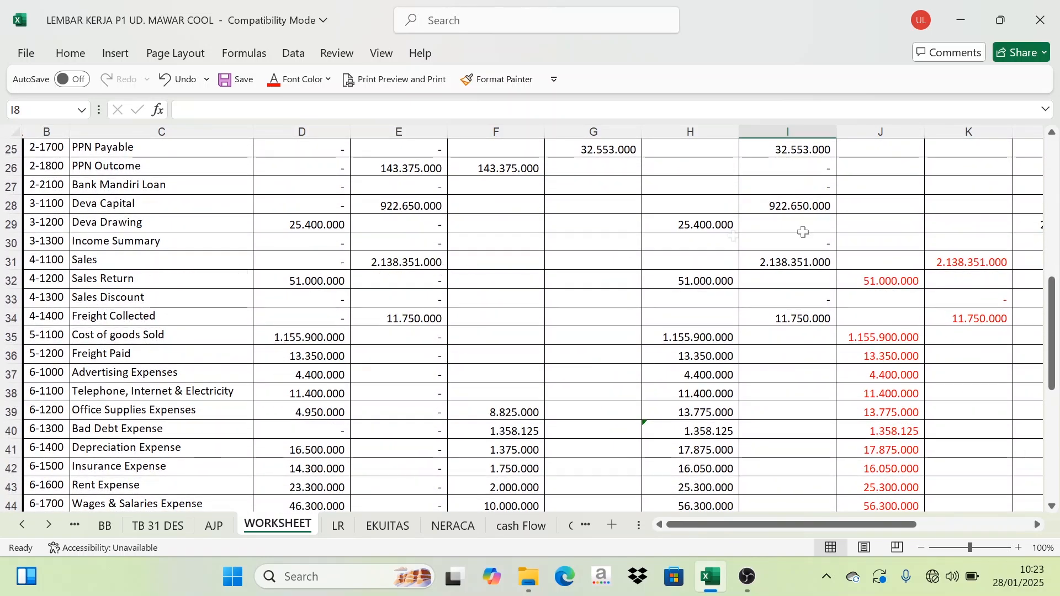
left_click_drag(50, 278, 115, 298)
left_click_drag(58, 271, 126, 308)
key("ctrl+v")
left_click(277, 80)
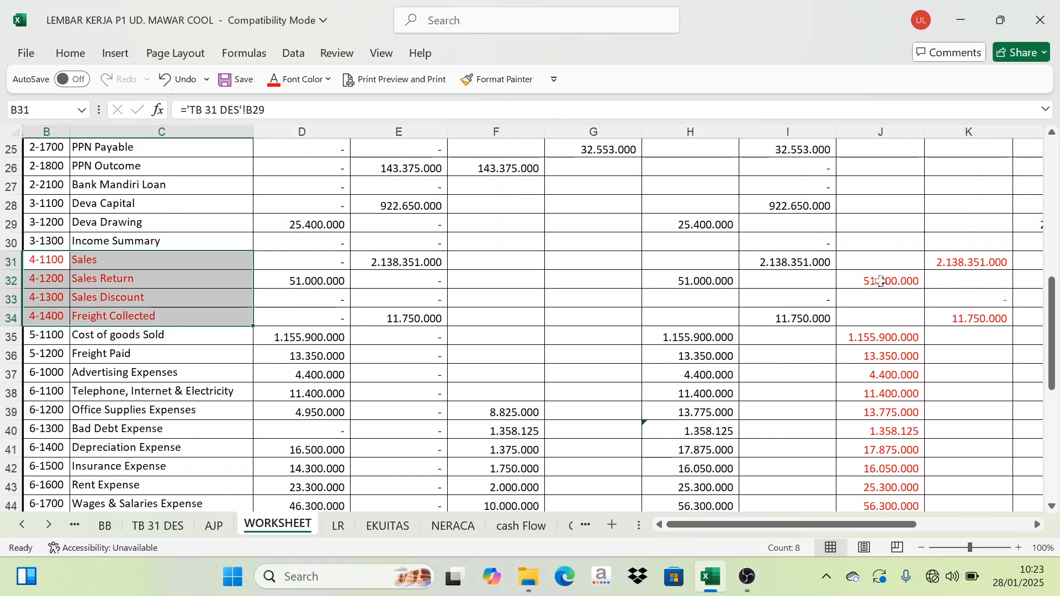
left_click_drag(883, 261, 943, 319)
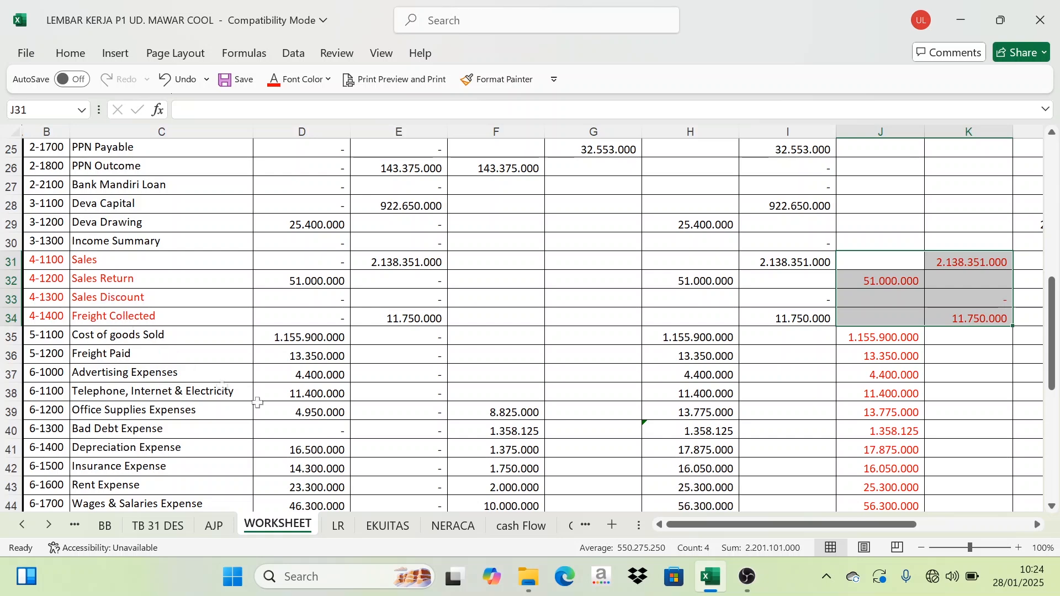
Set the font colour of the revenue account names in C6:C9 on the LR sheet to Automatic
left_click(338, 526)
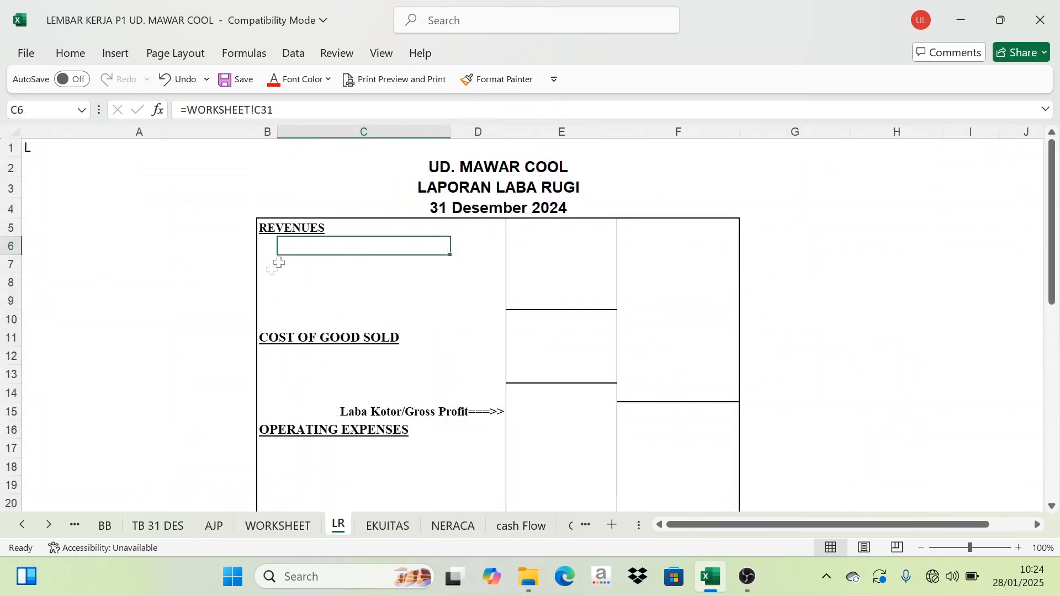
left_click_drag(296, 257, 296, 293)
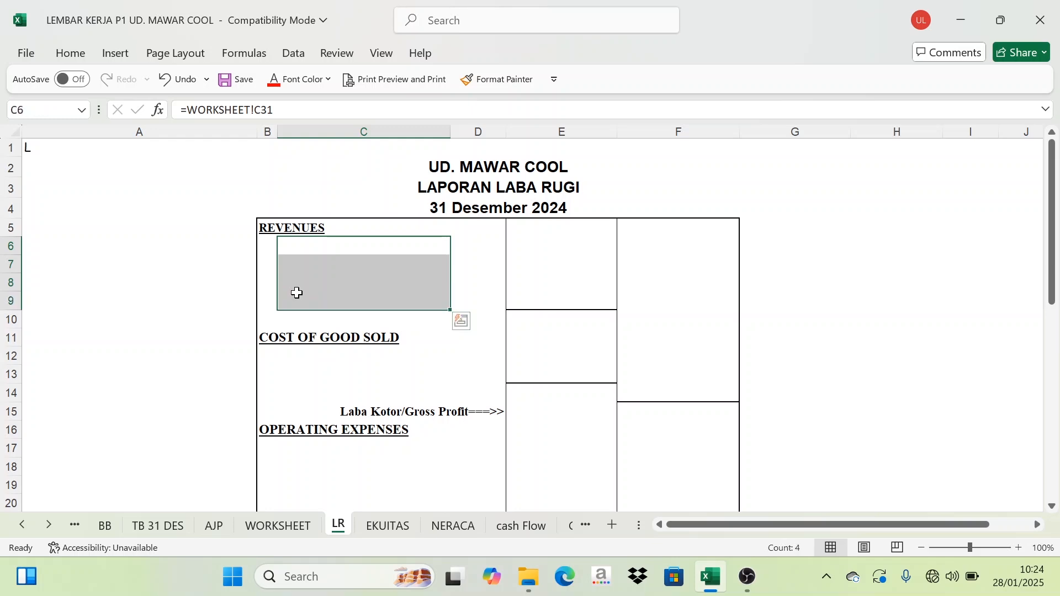
left_click(298, 79)
left_click(312, 139)
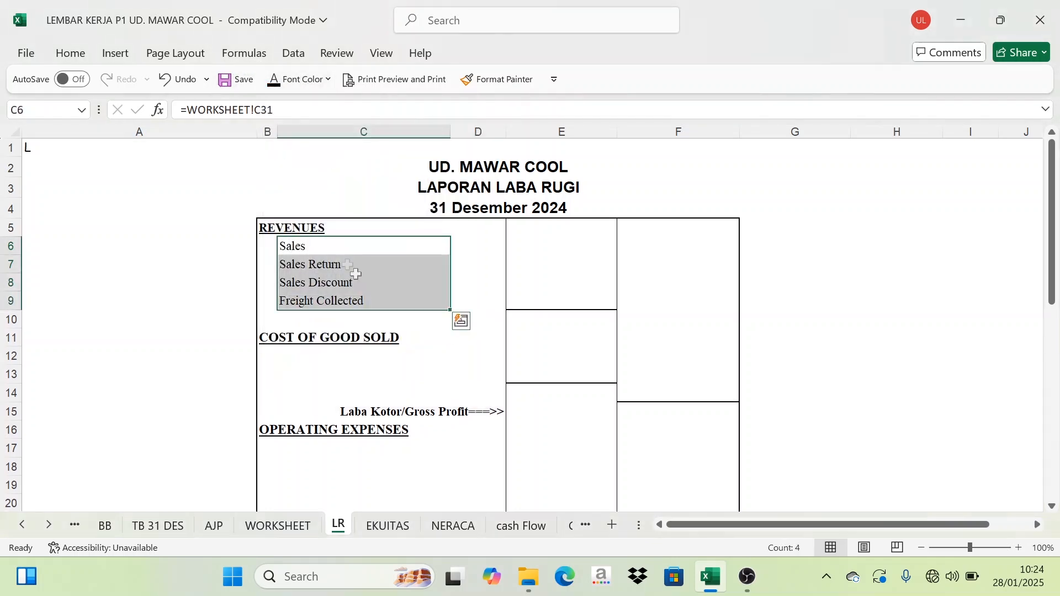
left_click(409, 307)
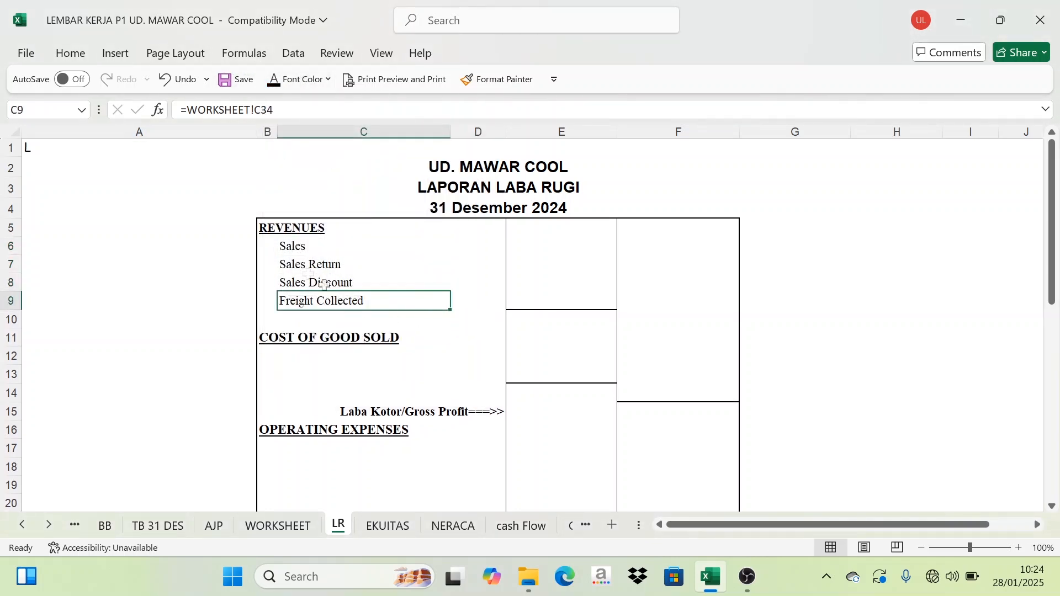
Check the revenue accounts' debit and credit amounts in rows 31 to 34 of the WORKSHEET sheet, and return to the LR sheet
left_click(278, 526)
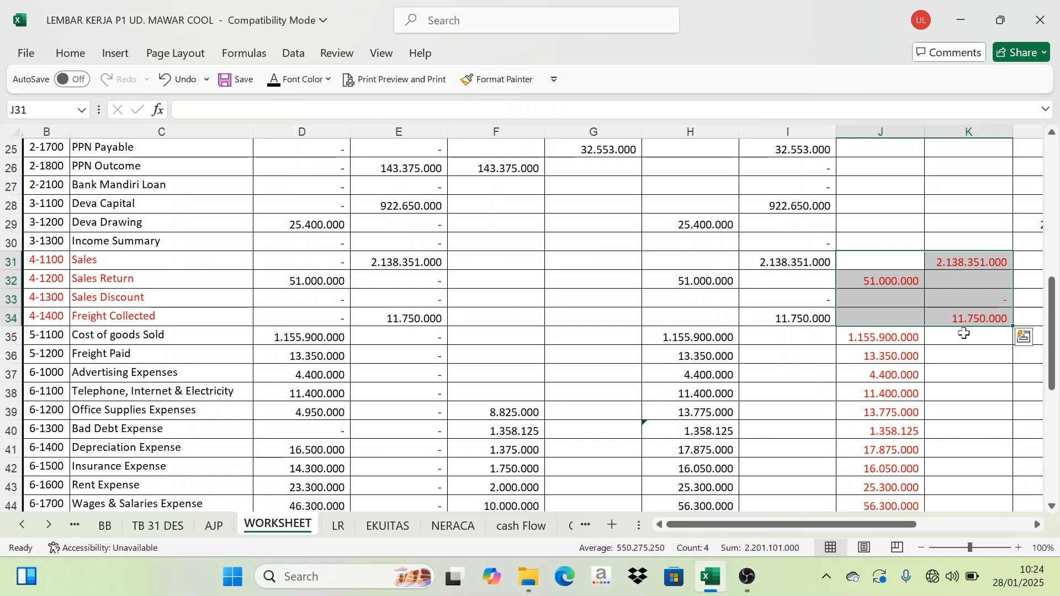
left_click(115, 283)
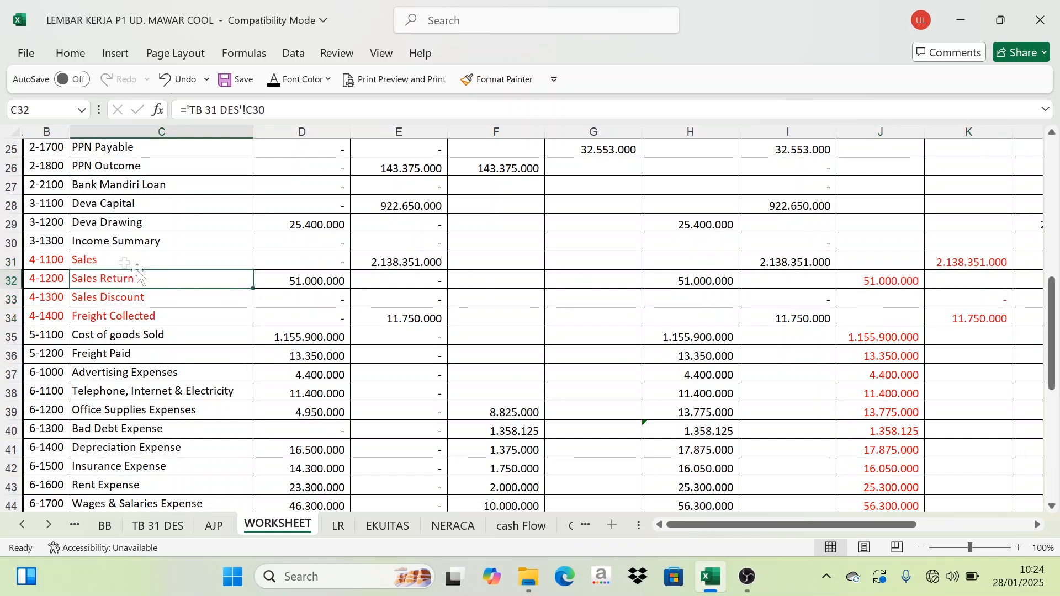
left_click_drag(956, 265, 963, 317)
left_click(894, 282)
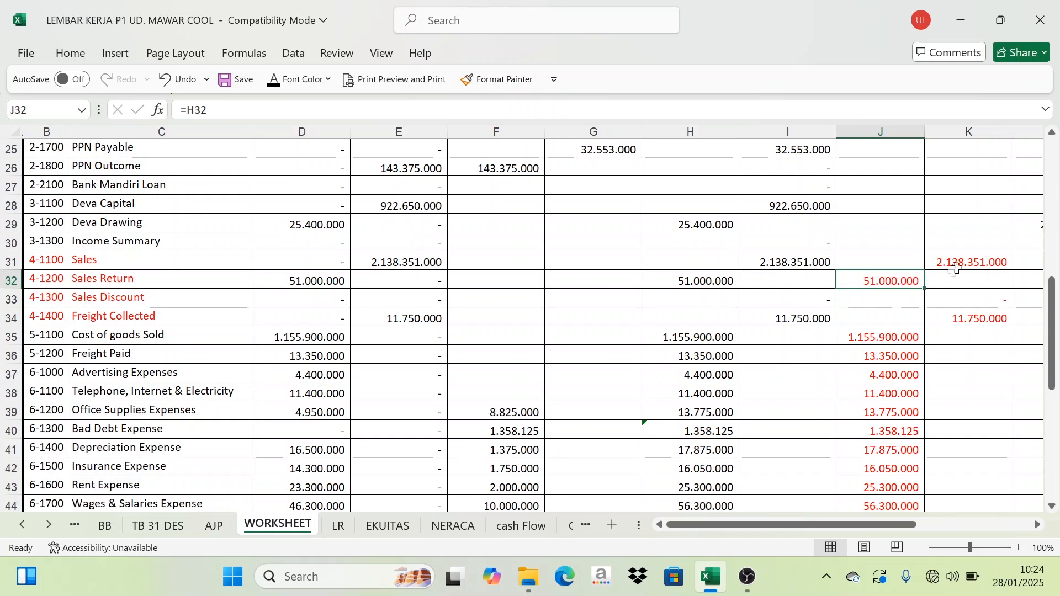
left_click_drag(954, 264, 965, 318)
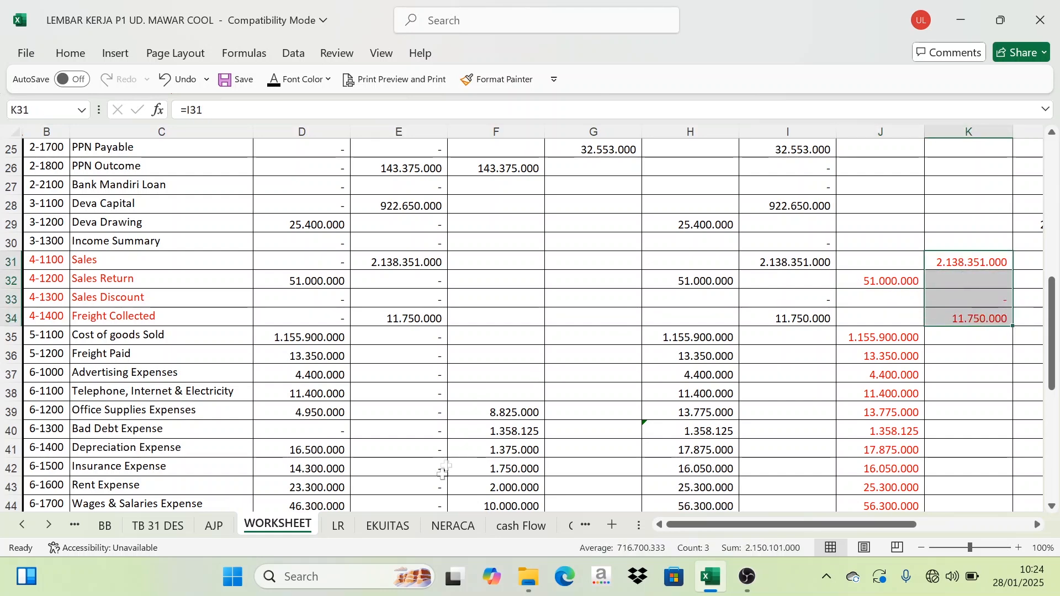
left_click(340, 526)
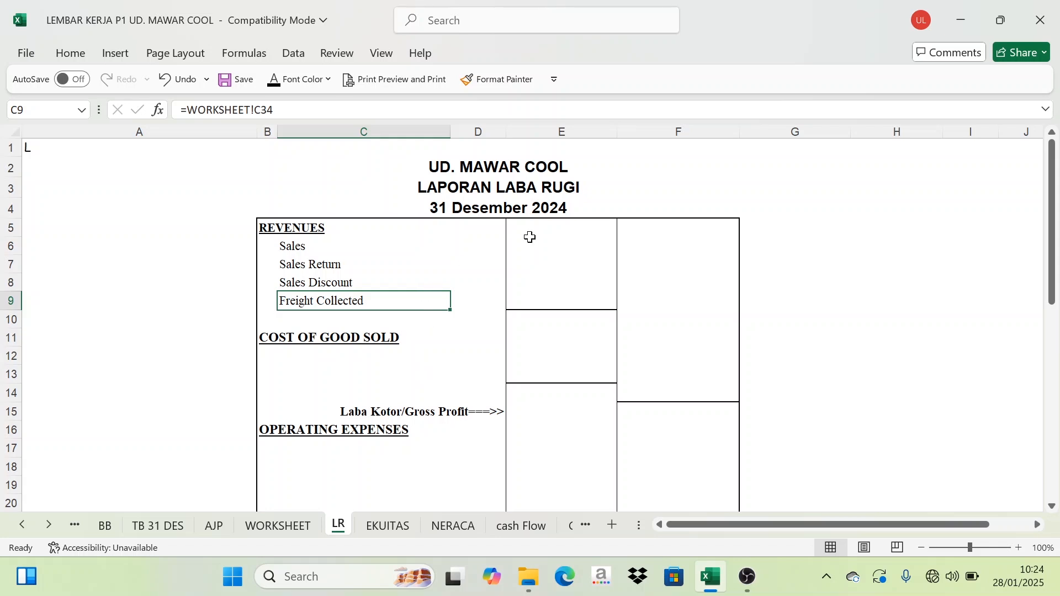
Set the font colour of the revenue amounts in E6:E9 on the LR sheet to Automatic, and check the formulas behind them
left_click_drag(548, 241, 550, 299)
key("ctrl+v")
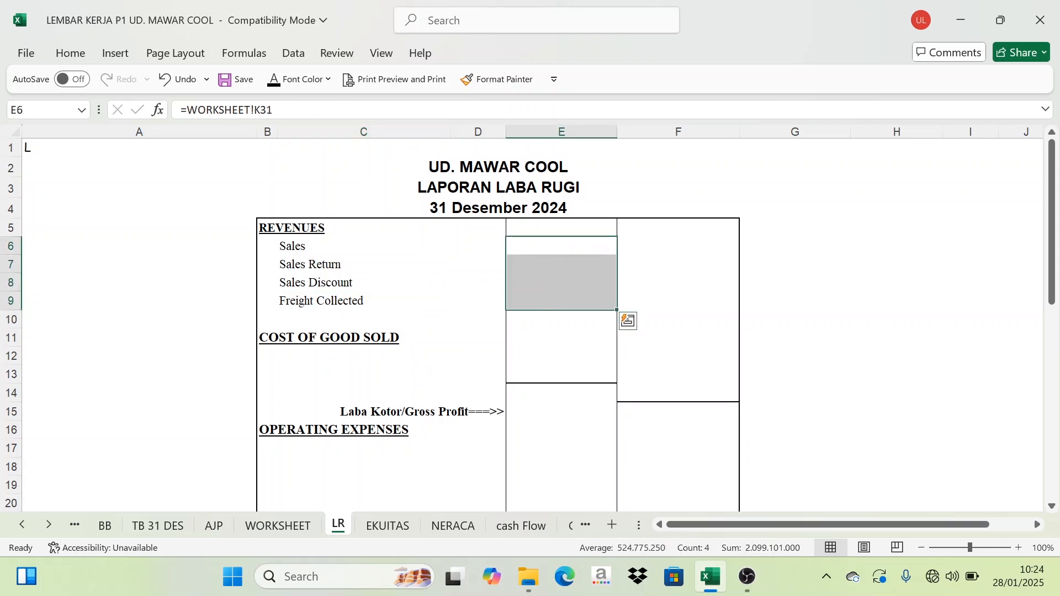
left_click(276, 82)
left_click(570, 266)
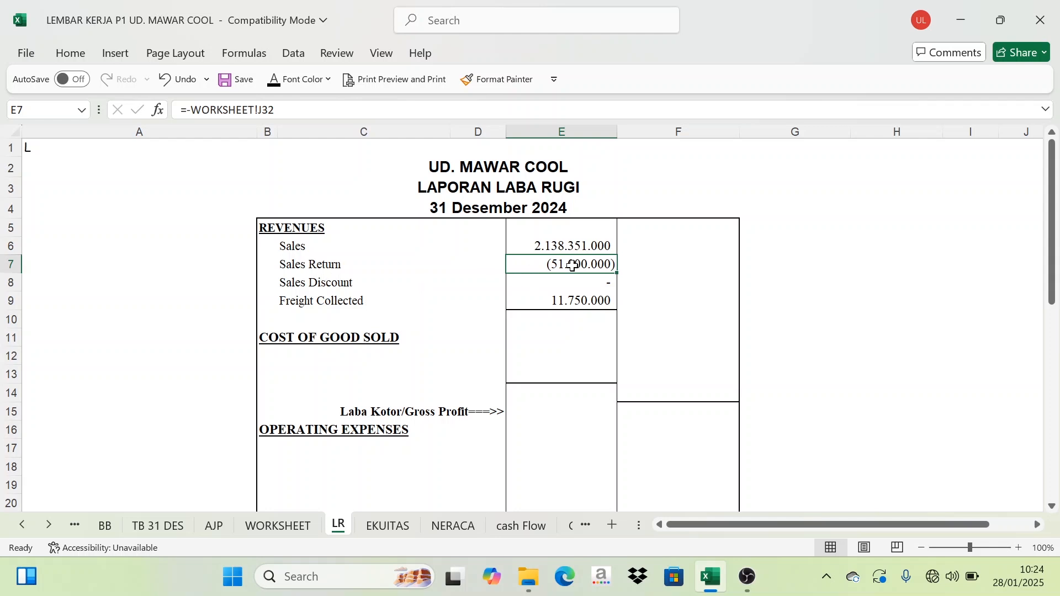
left_click(560, 251)
left_click(555, 298)
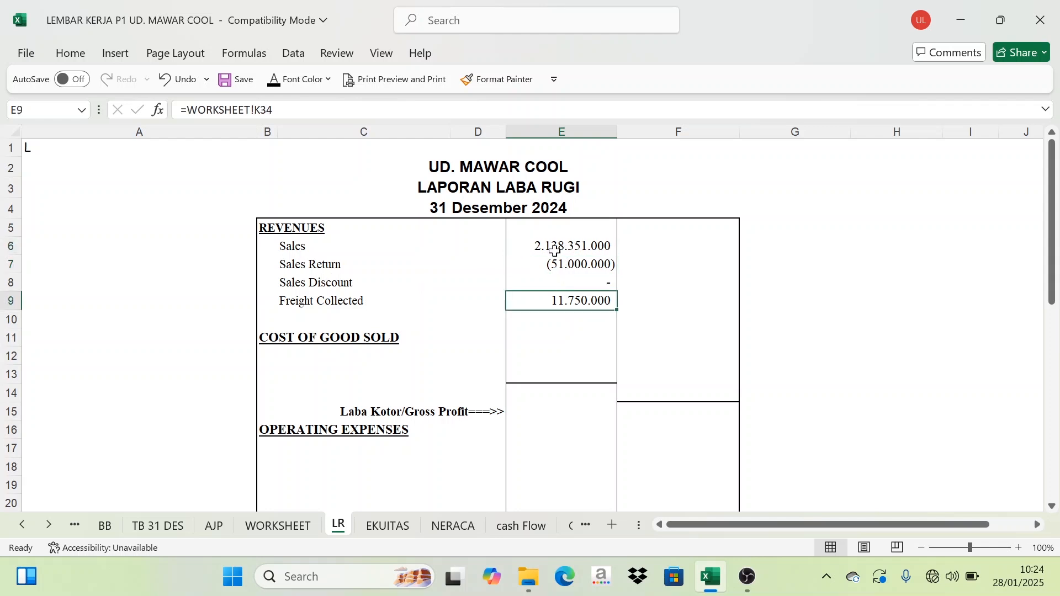
left_click(549, 249)
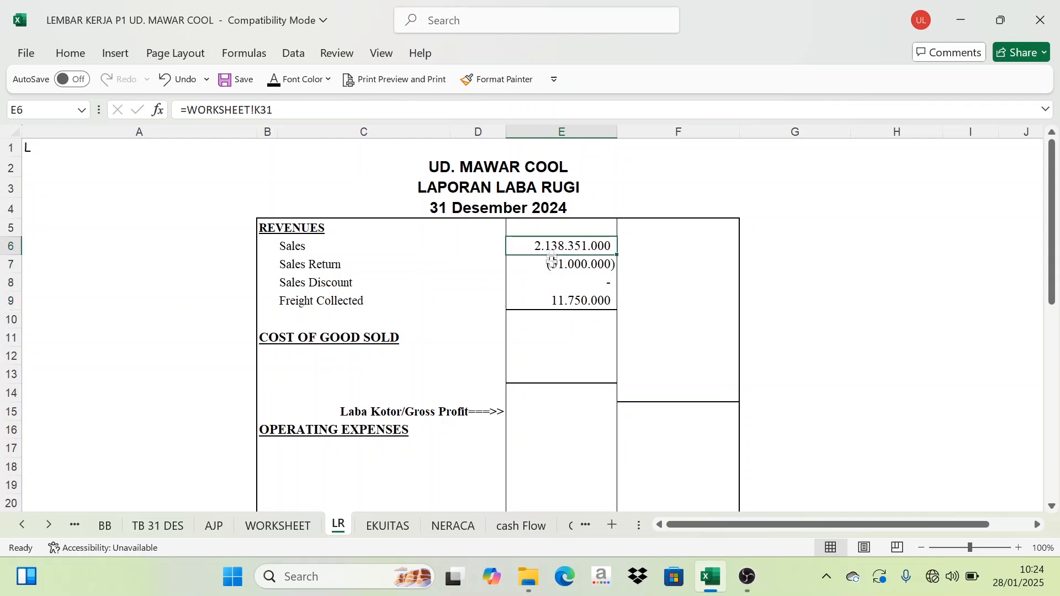
Set the font colour of the revenue total in F10 to Automatic
left_click_drag(552, 253, 551, 295)
left_click(700, 322)
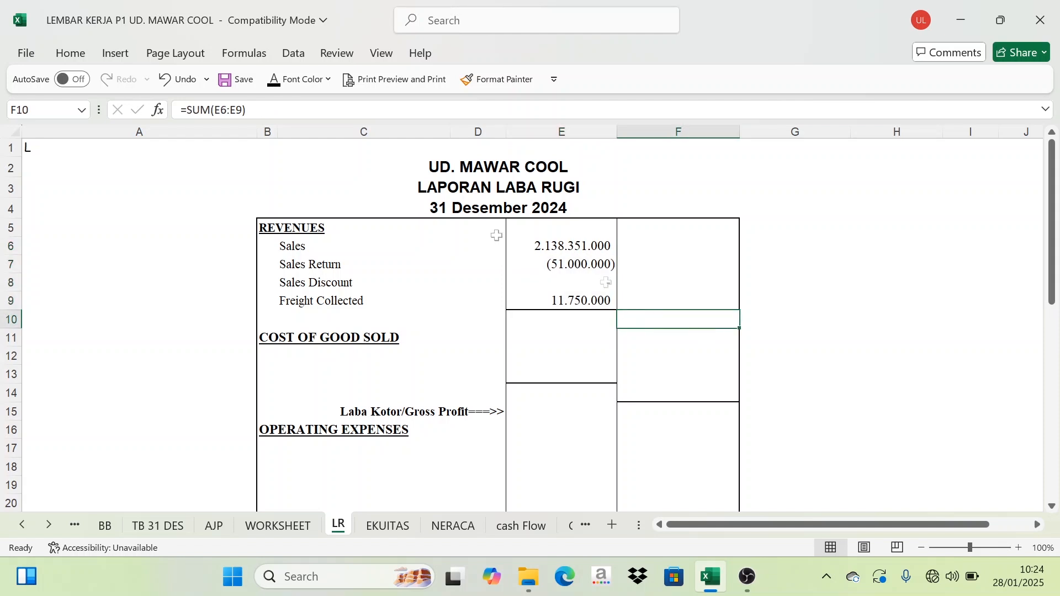
left_click(274, 79)
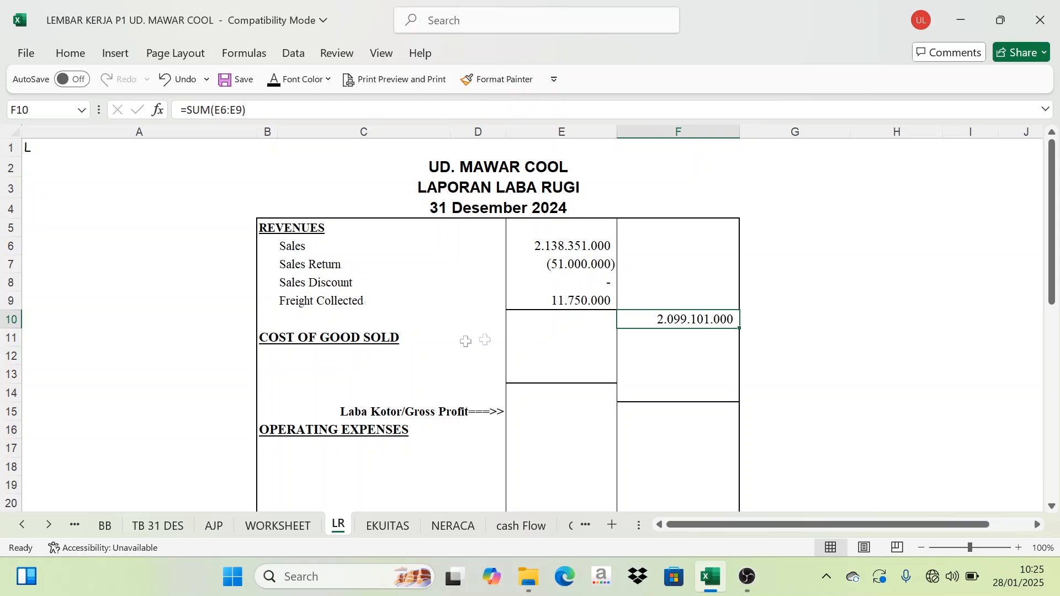
Inspect the cells under the COST OF GOOD SOLD heading, including the formulas in C12 and C13
scroll(415, 366, "down", 1)
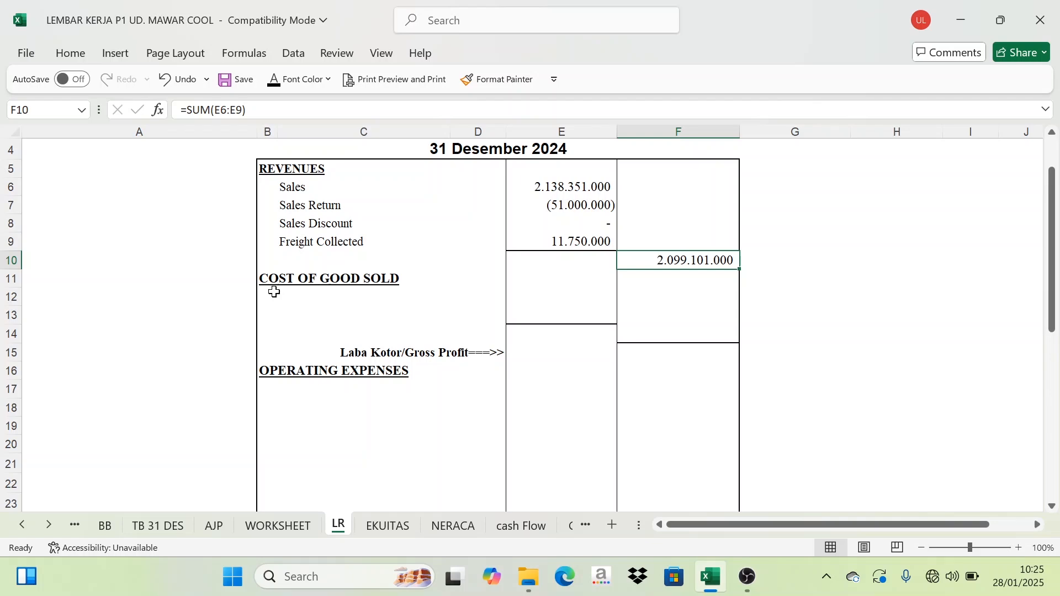
left_click_drag(274, 291, 360, 296)
left_click(310, 316)
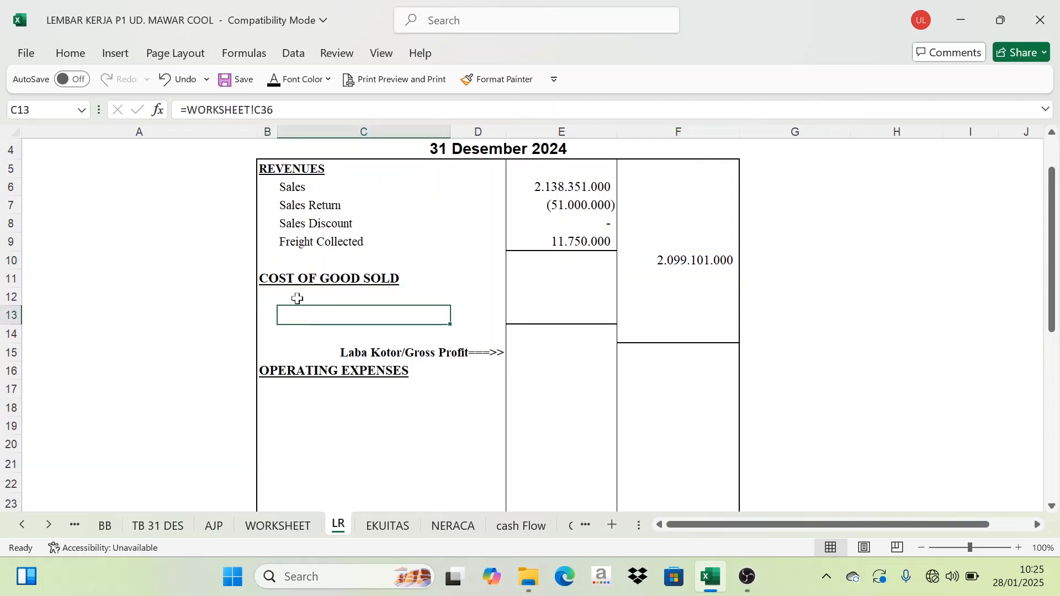
left_click(298, 298)
On the WORKSHEET sheet, colour the codes and names of Cost of goods Sold and Freight Paid in B35:C36 red
left_click(278, 524)
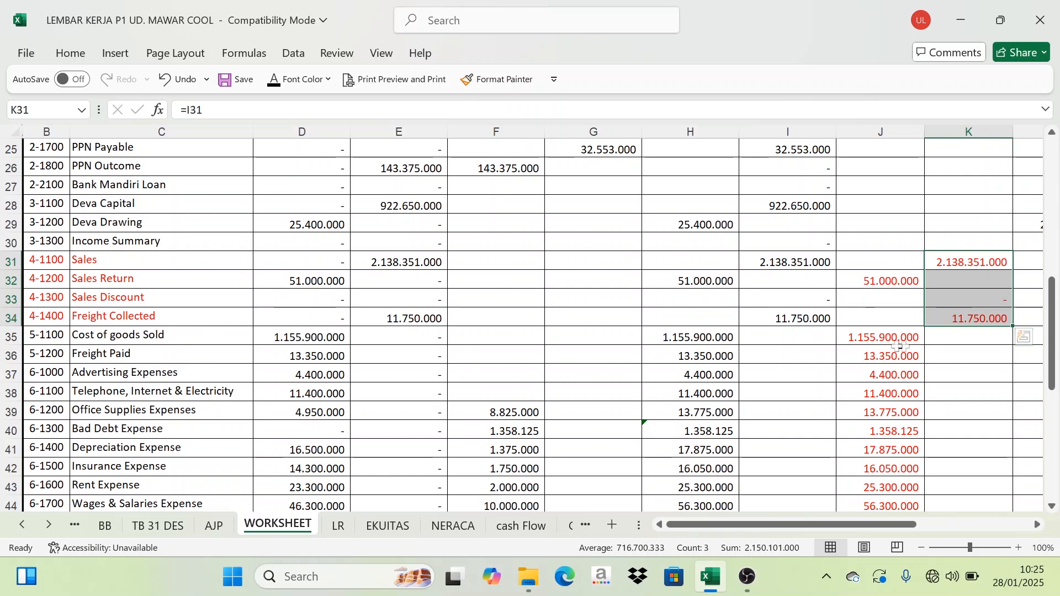
left_click(898, 348)
left_click(42, 335)
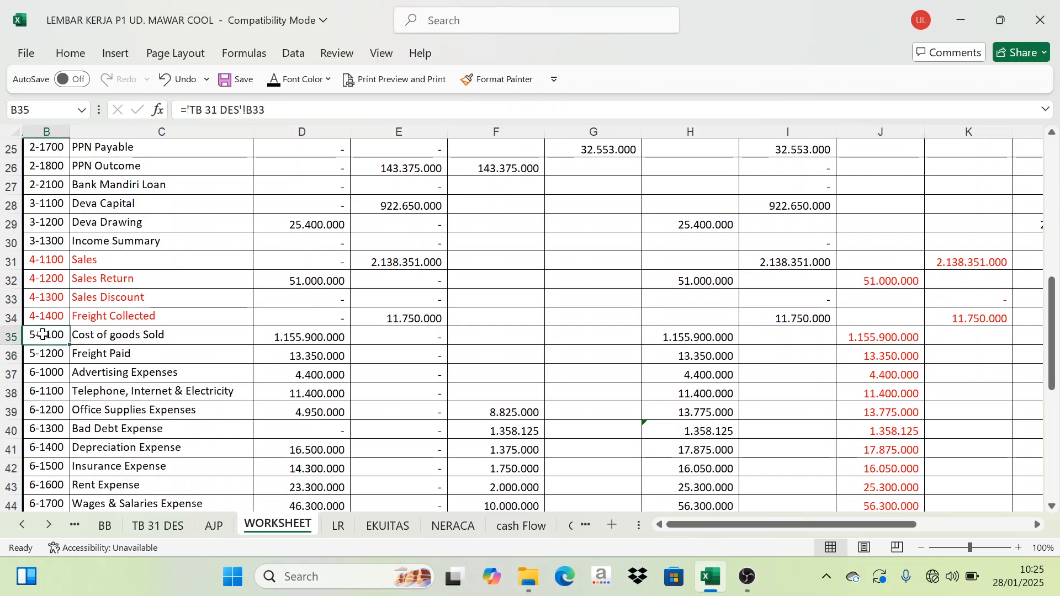
left_click_drag(43, 334, 98, 351)
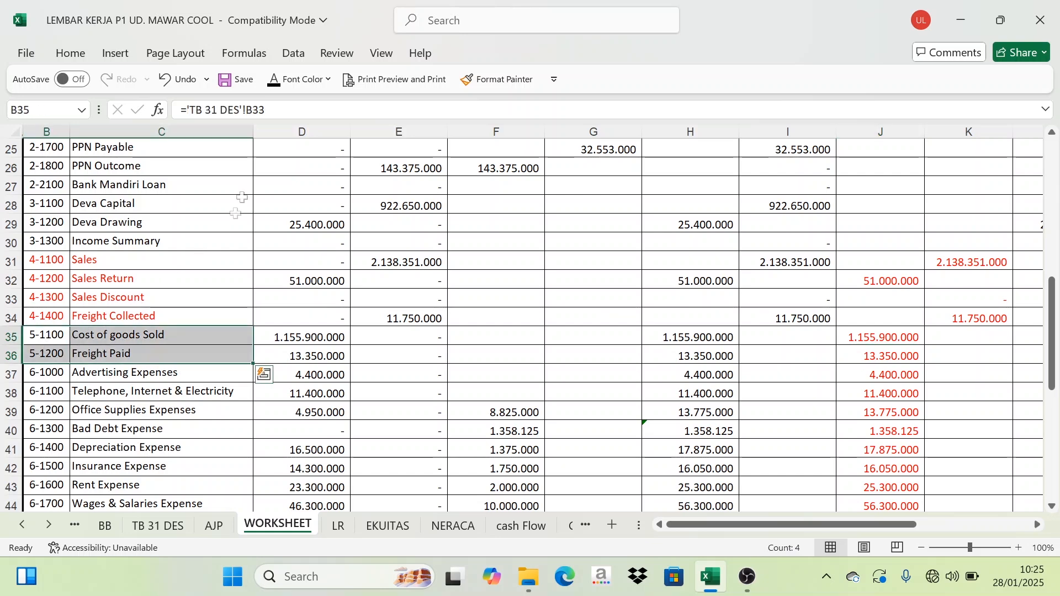
left_click(318, 82)
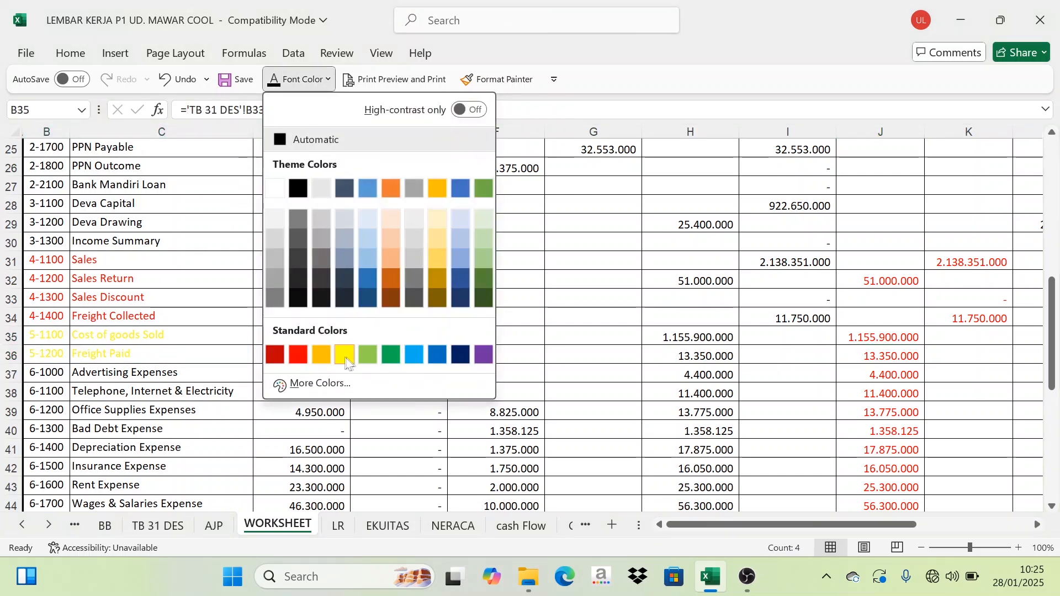
left_click(298, 355)
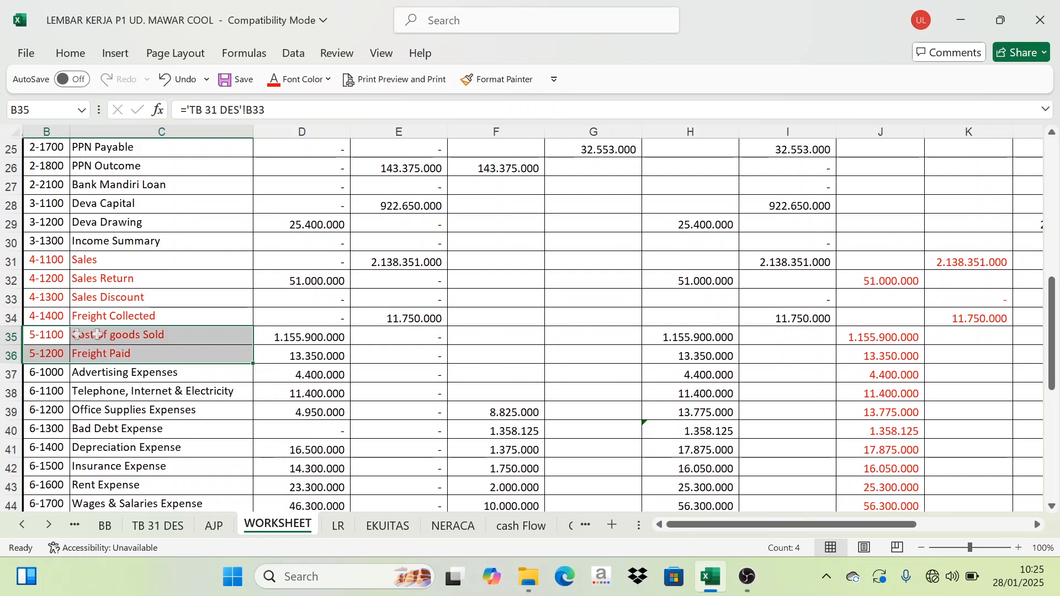
On the LR sheet, set the font colour of the cost account names in C12:C13 to Automatic
left_click(338, 526)
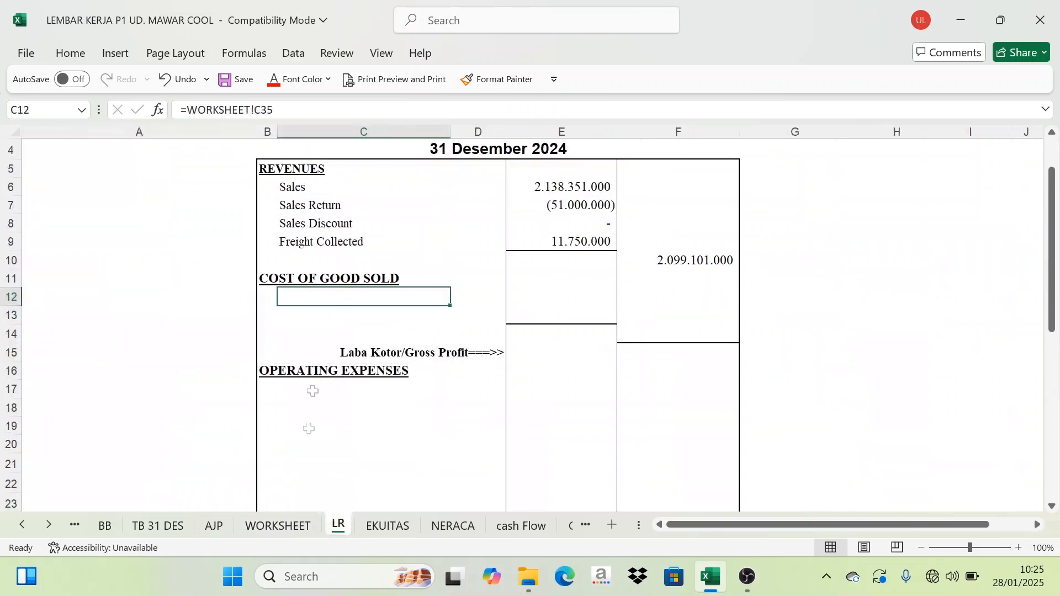
type("Cost of goods Sold Freight Paid")
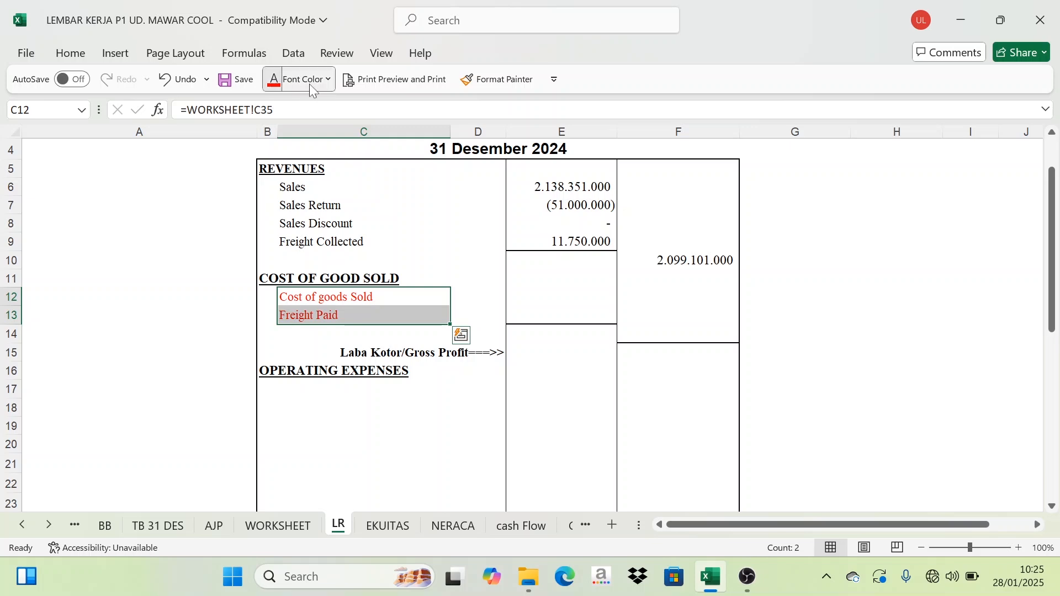
left_click(328, 79)
left_click(300, 139)
Check the cost amounts in J35:J36 of the WORKSHEET sheet, and set the font colour of E12:E14 on the LR sheet to Automatic
left_click_drag(546, 297, 547, 331)
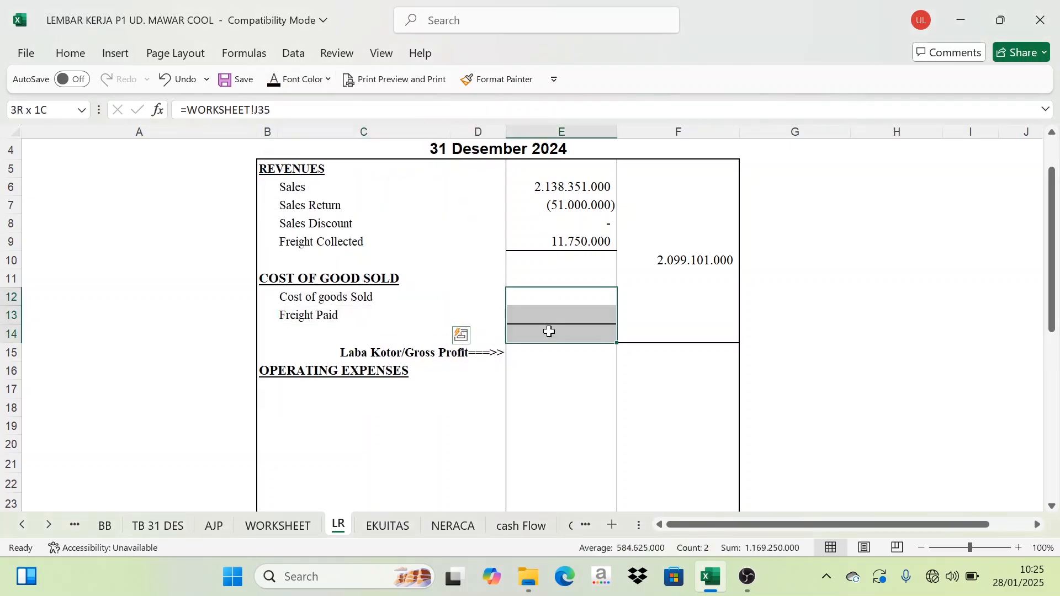
left_click(280, 527)
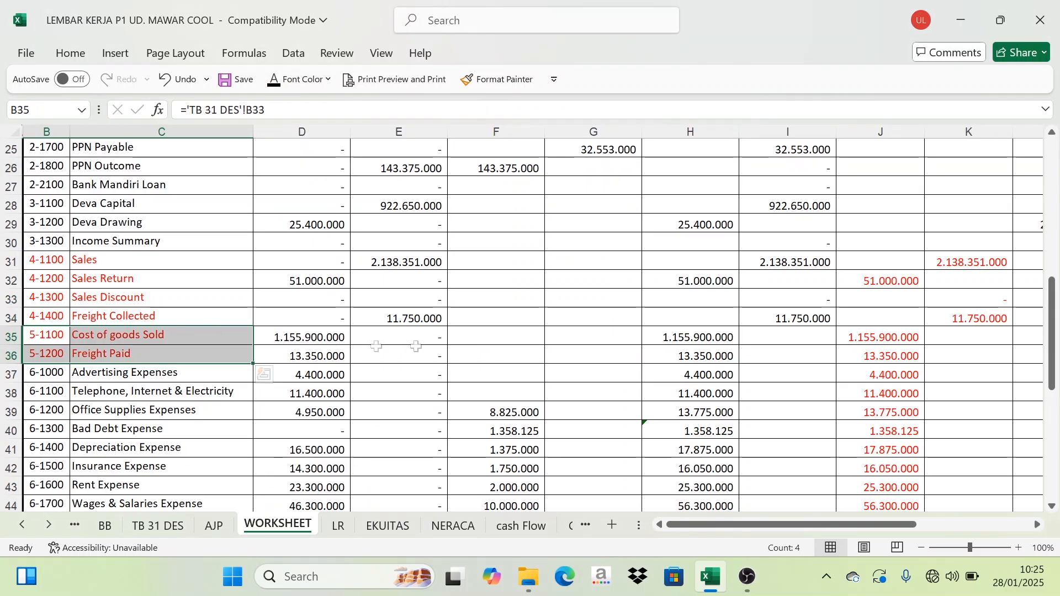
left_click(867, 333)
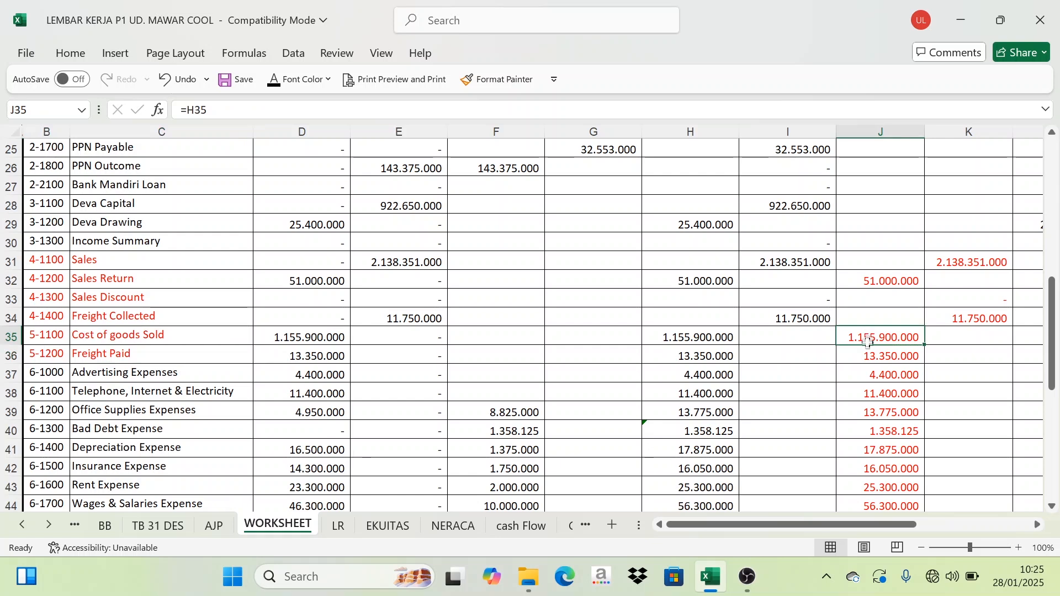
left_click_drag(867, 342, 869, 356)
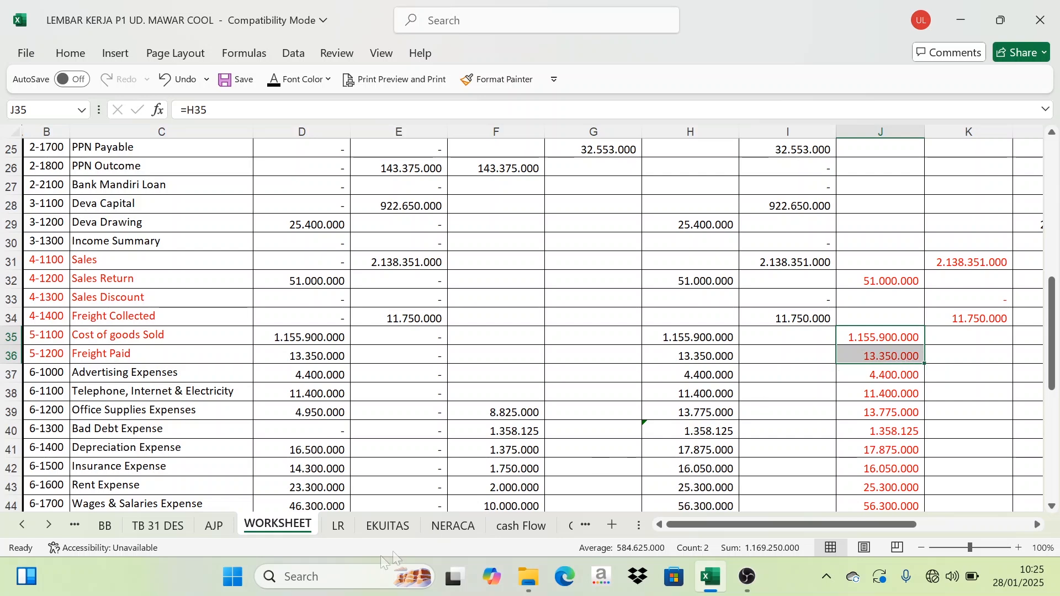
left_click(338, 525)
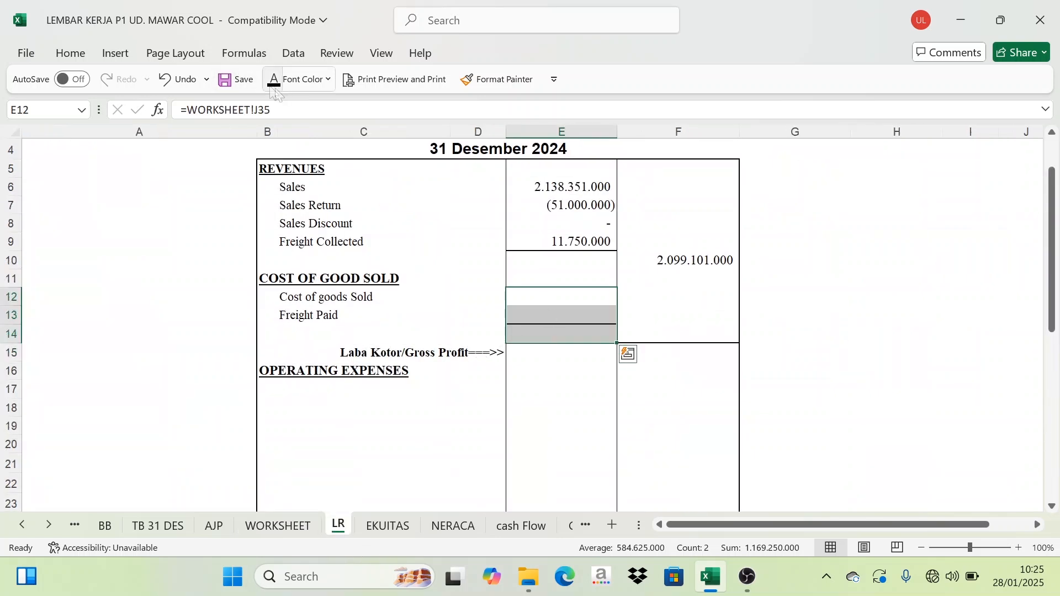
left_click(700, 325)
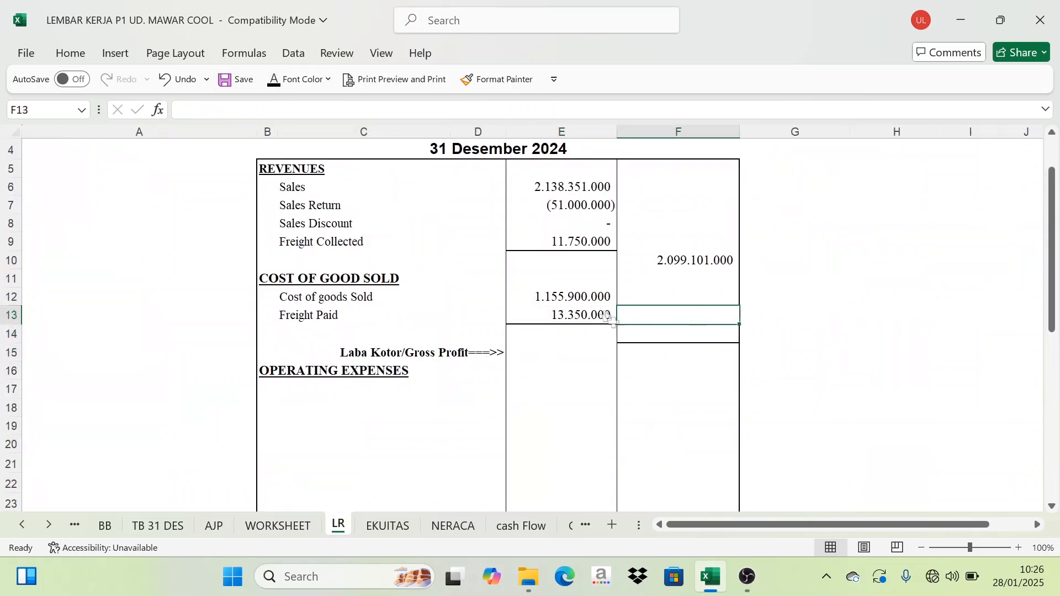
Set the font colour of the cost of goods sold total in F14 to Automatic
left_click_drag(559, 298, 558, 315)
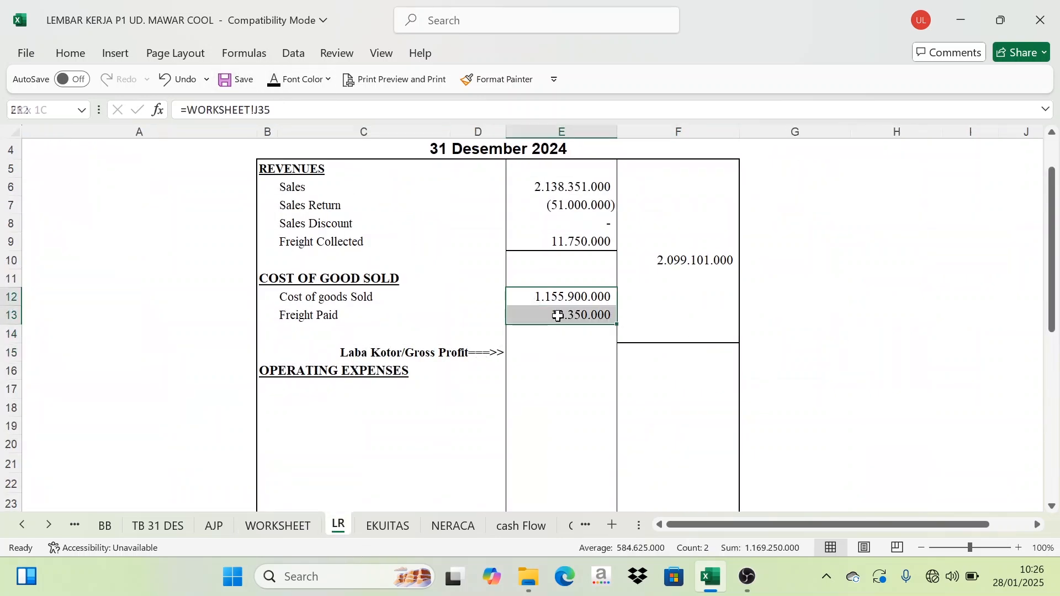
left_click(681, 327)
left_click(275, 80)
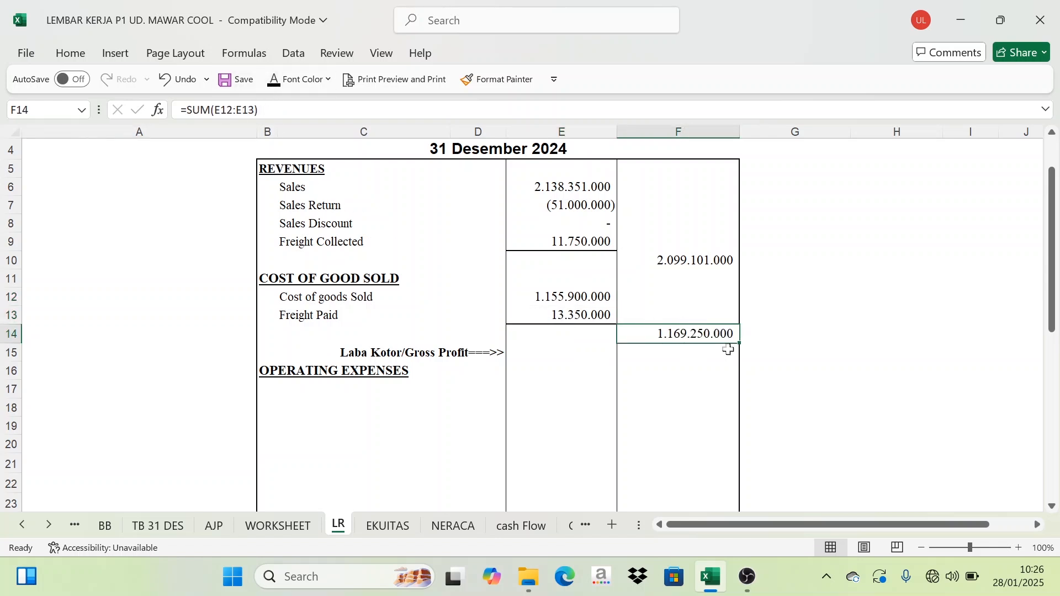
left_click(784, 291)
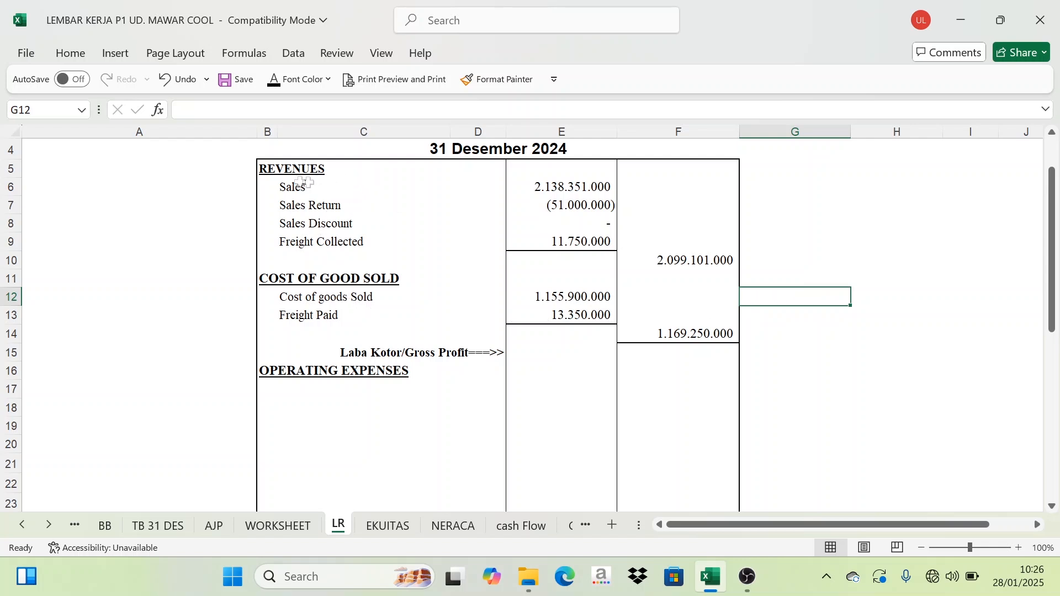
Compare the revenue total in F10 with the cost of goods sold total in F14
left_click(700, 264)
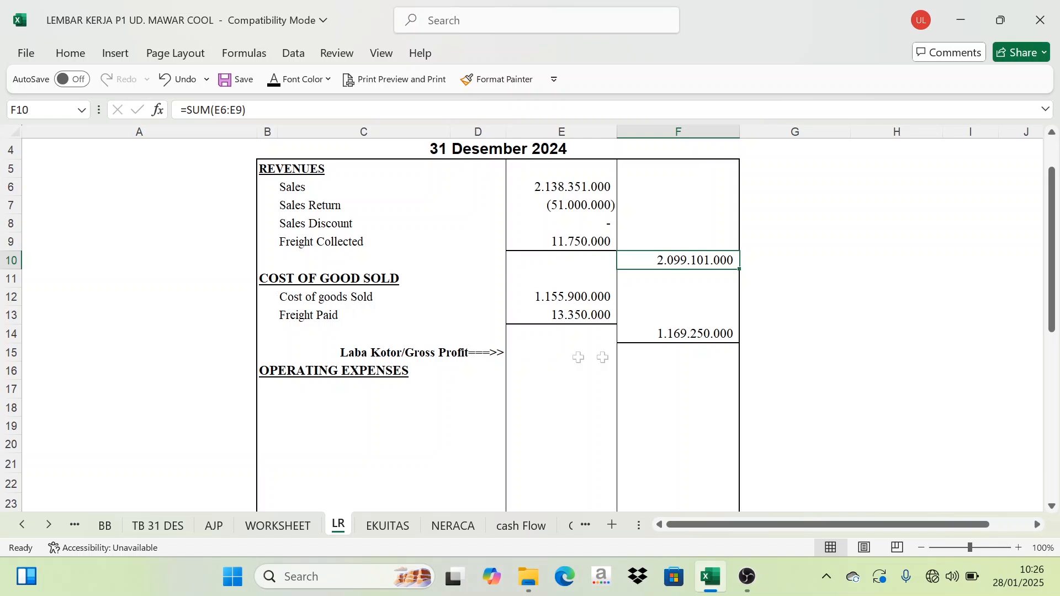
left_click(702, 333)
left_click(692, 267)
left_click(700, 334)
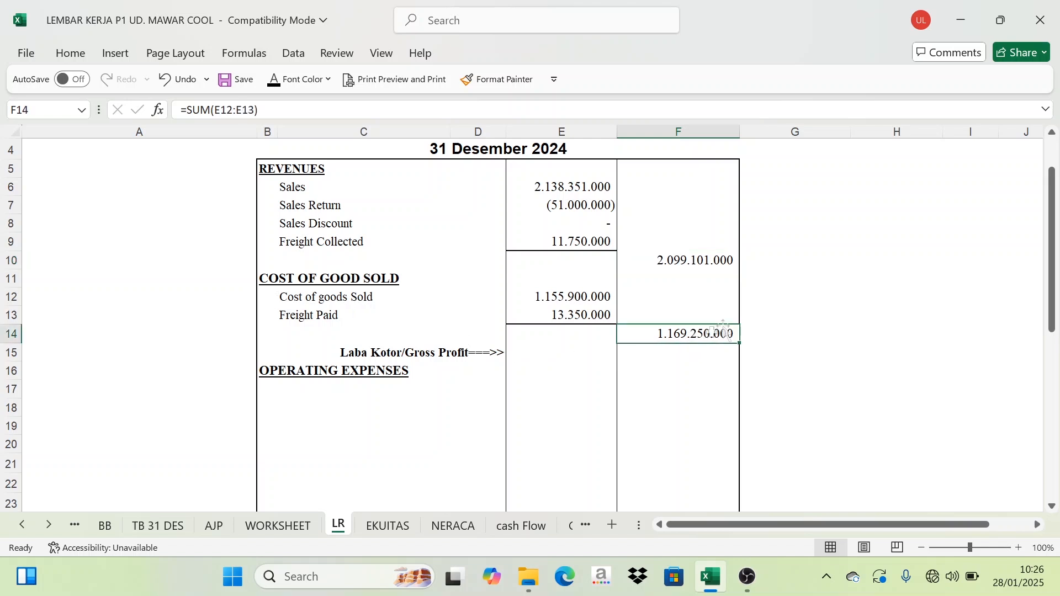
left_click(766, 297)
left_click(695, 259)
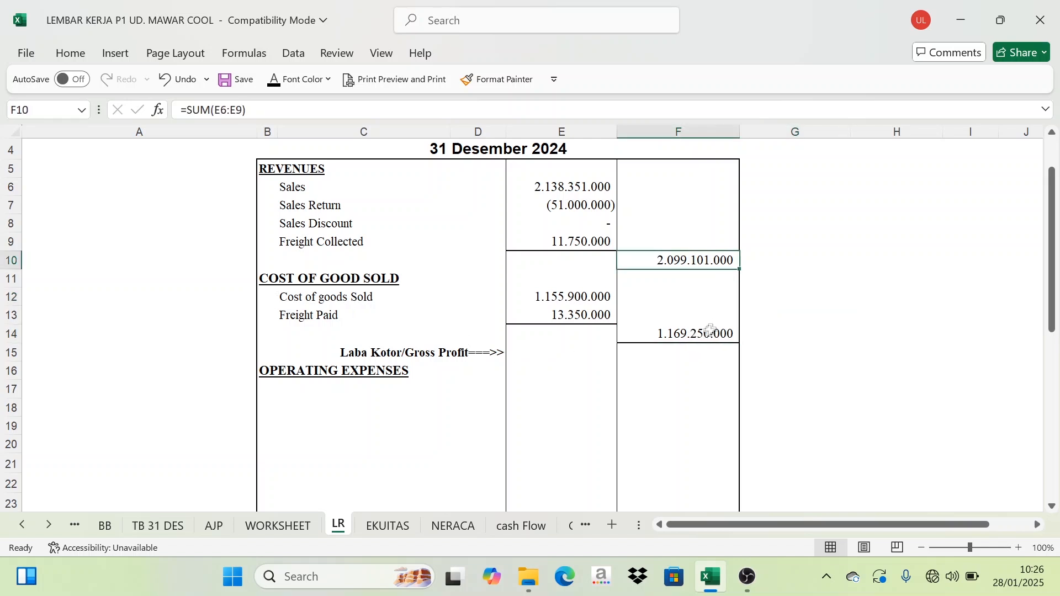
left_click(702, 332)
Set the font colour of the gross profit in F15 to Automatic, and check its label and formula
left_click(683, 359)
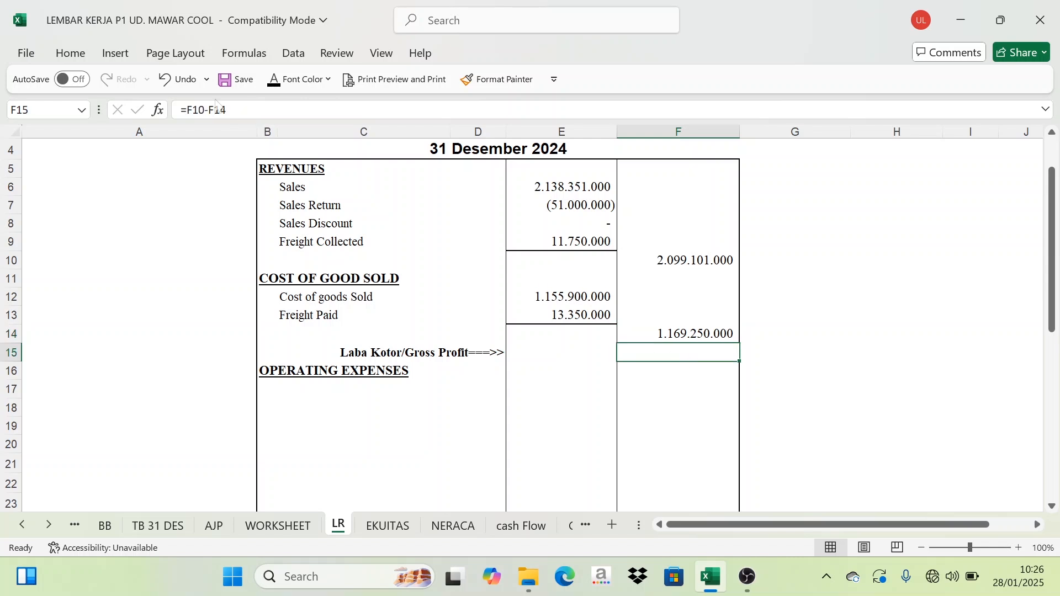
left_click(274, 80)
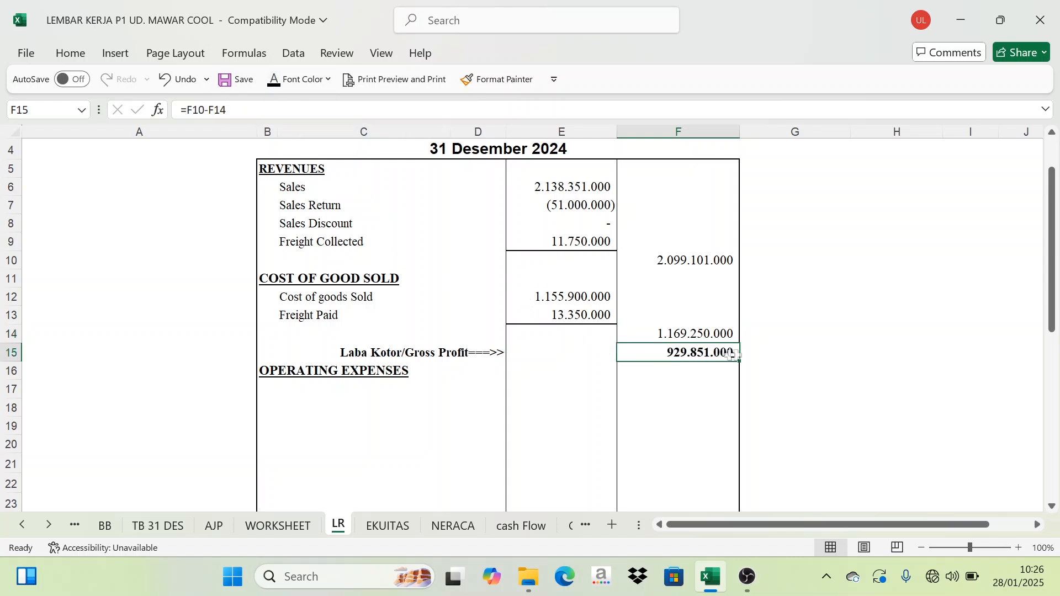
left_click(786, 352)
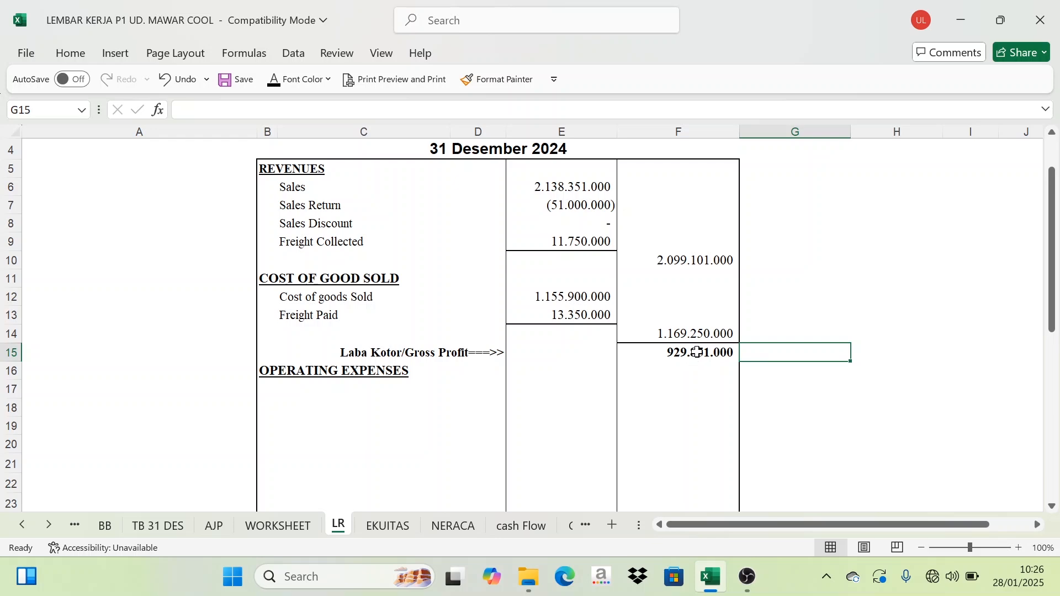
left_click(384, 352)
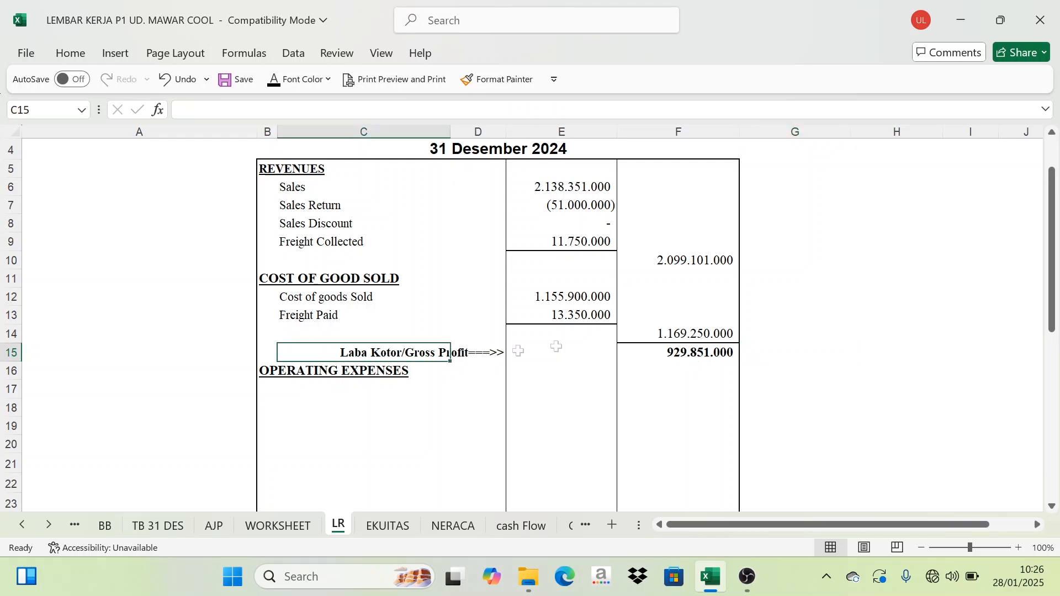
left_click(704, 350)
Inspect the cells in C17:C25 under the OPERATING EXPENSES heading on the LR sheet
scroll(716, 370, "down", 2)
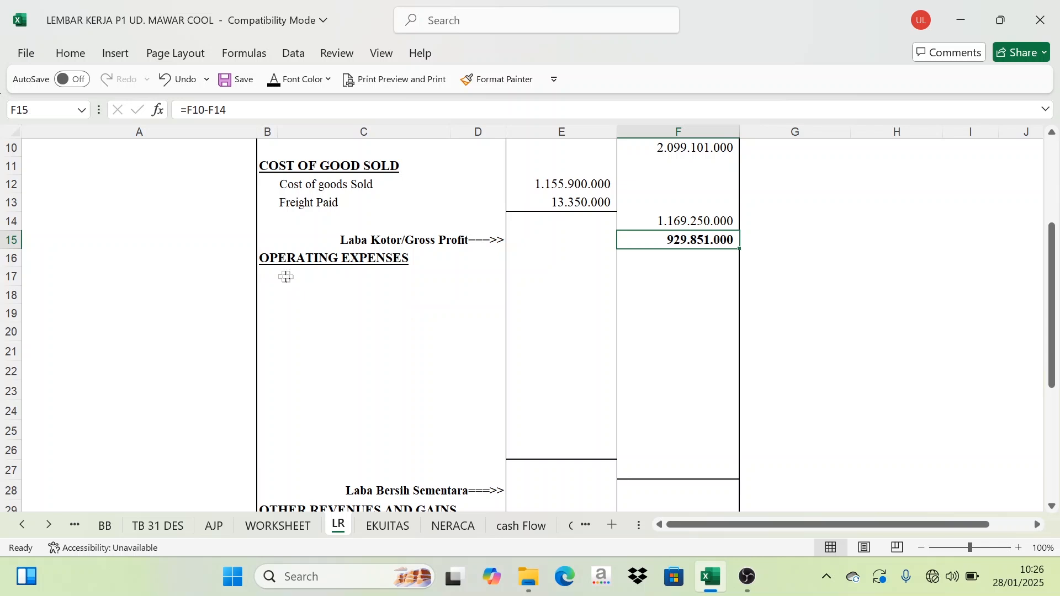
left_click_drag(289, 276, 295, 437)
left_click(496, 350)
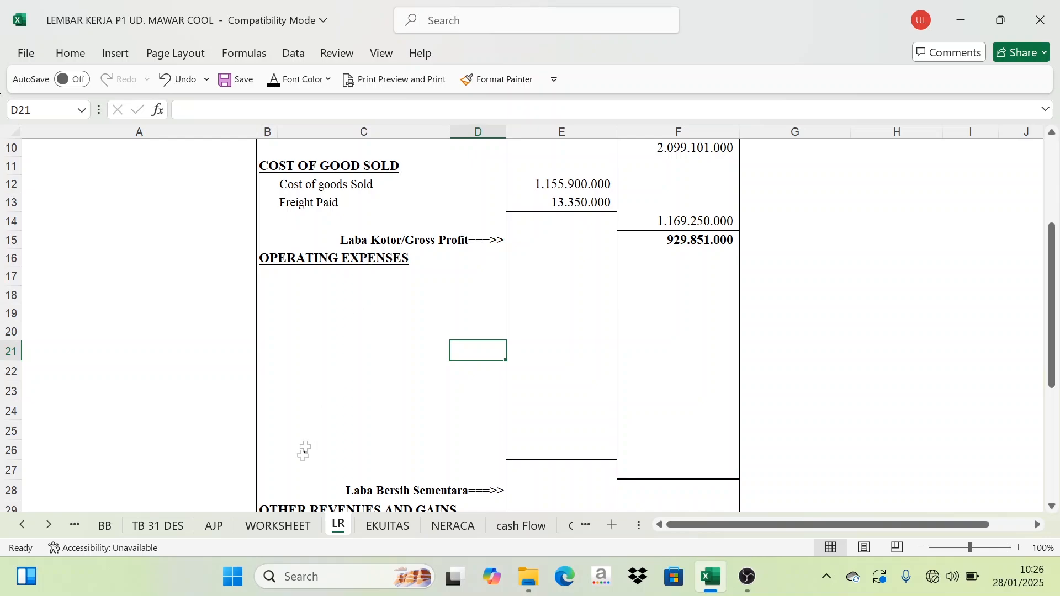
Set the font colour of the operating expense account codes and names in B37:C46 on the WORKSHEET sheet to red
left_click(279, 524)
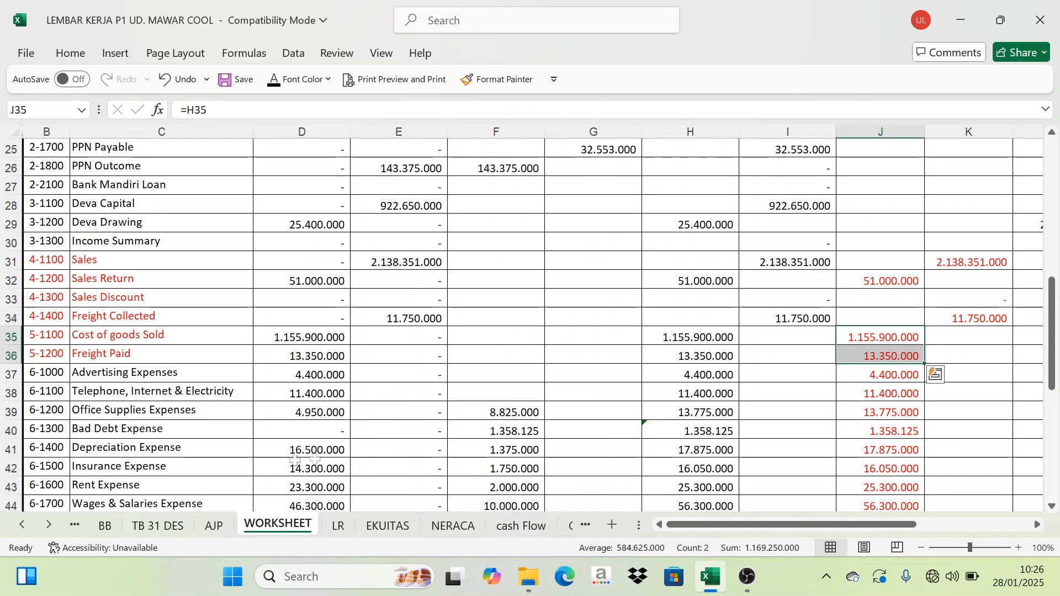
scroll(311, 450, "down", 1)
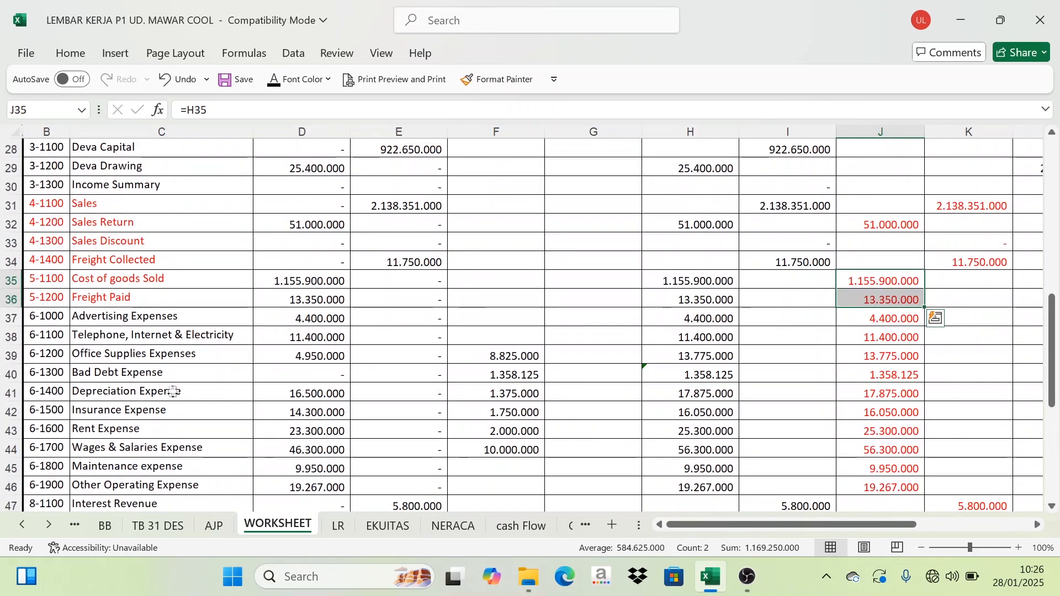
scroll(173, 391, "down", 2)
left_click_drag(44, 203, 144, 373)
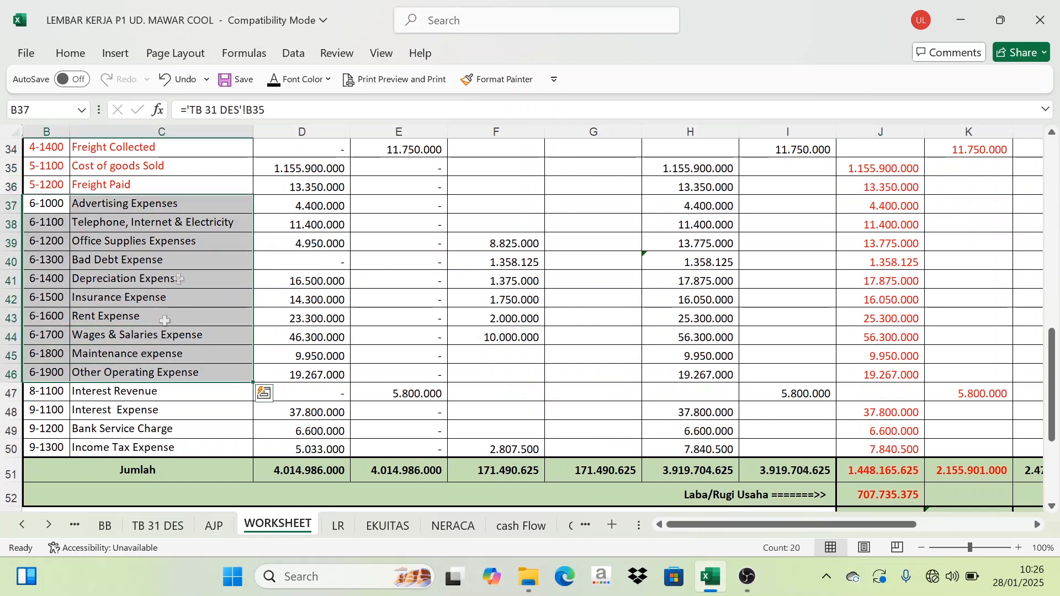
left_click(328, 79)
left_click(295, 351)
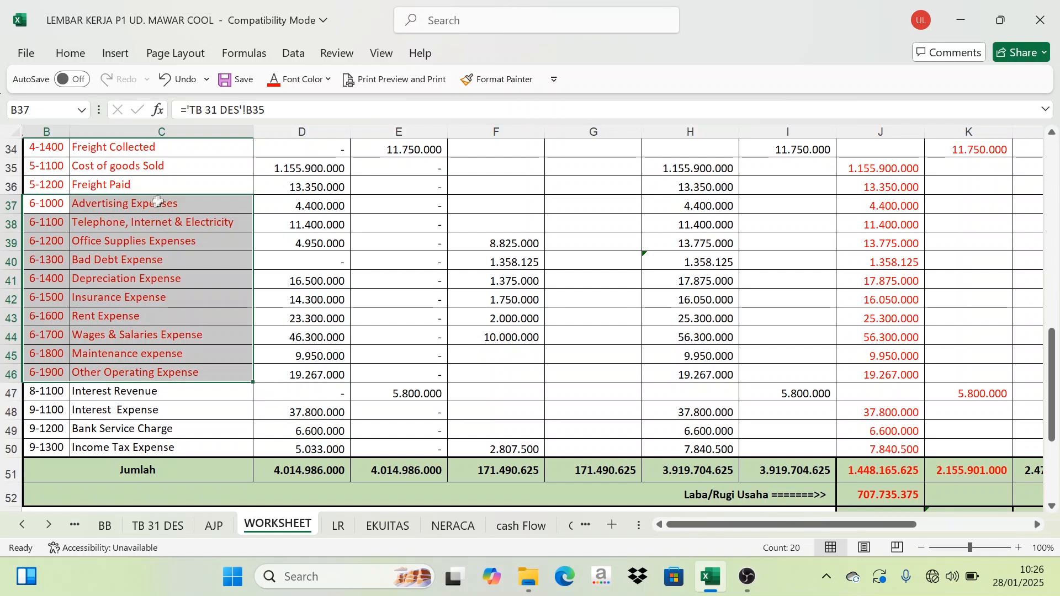
Set the font colour of the operating expense names in C17:C26 on the LR sheet to Automatic
left_click(338, 525)
left_click_drag(280, 282, 370, 450)
left_click(313, 82)
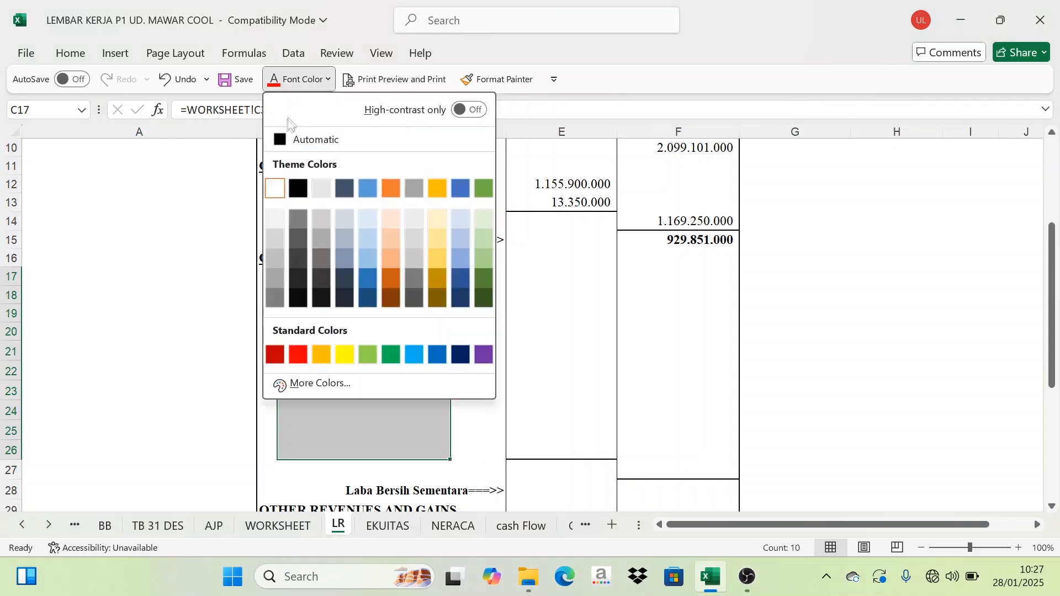
left_click(298, 138)
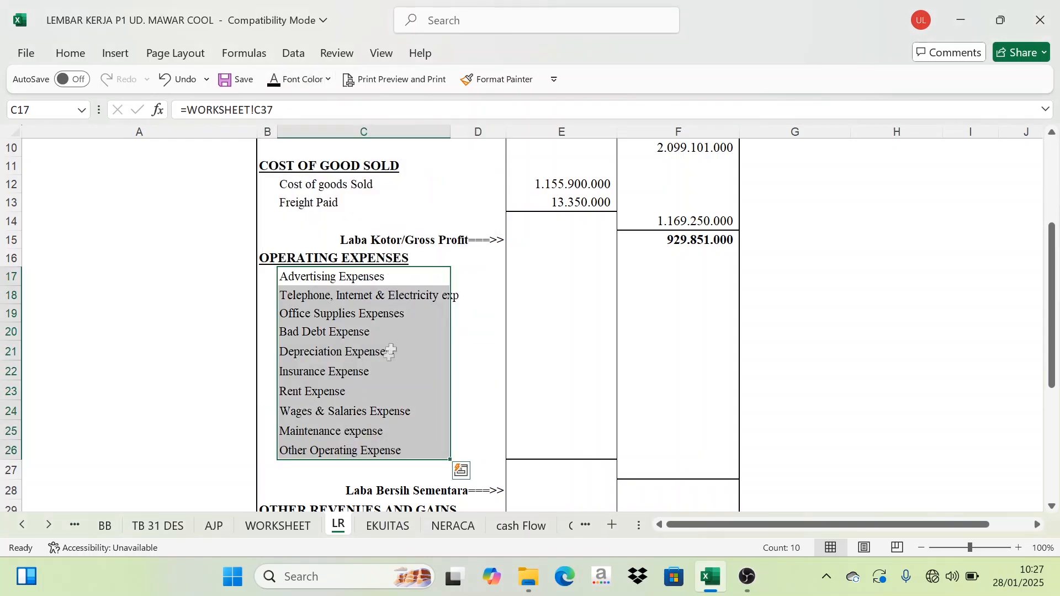
scroll(390, 350, "down", 1)
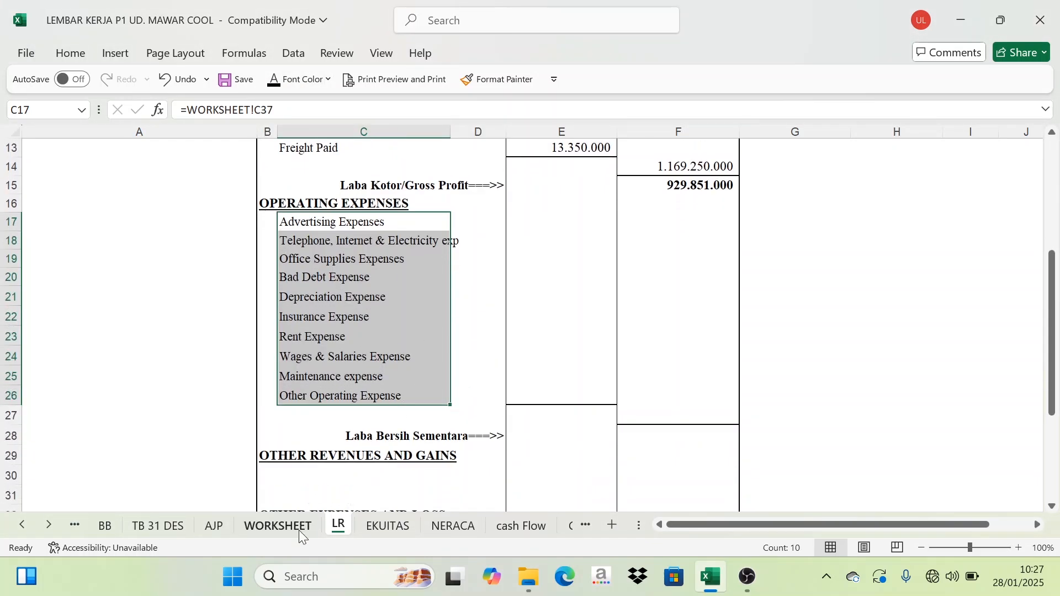
Check the expense amounts in J37:J46 on WORKSHEET, and set the font colour of E17:E26 on LR to Automatic
left_click(278, 526)
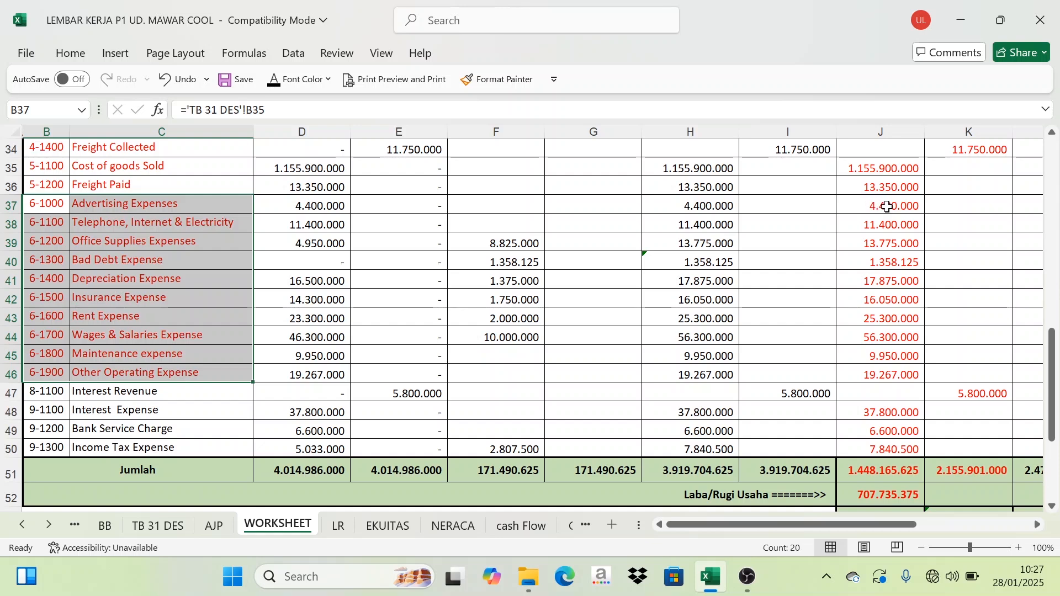
left_click_drag(887, 207, 932, 380)
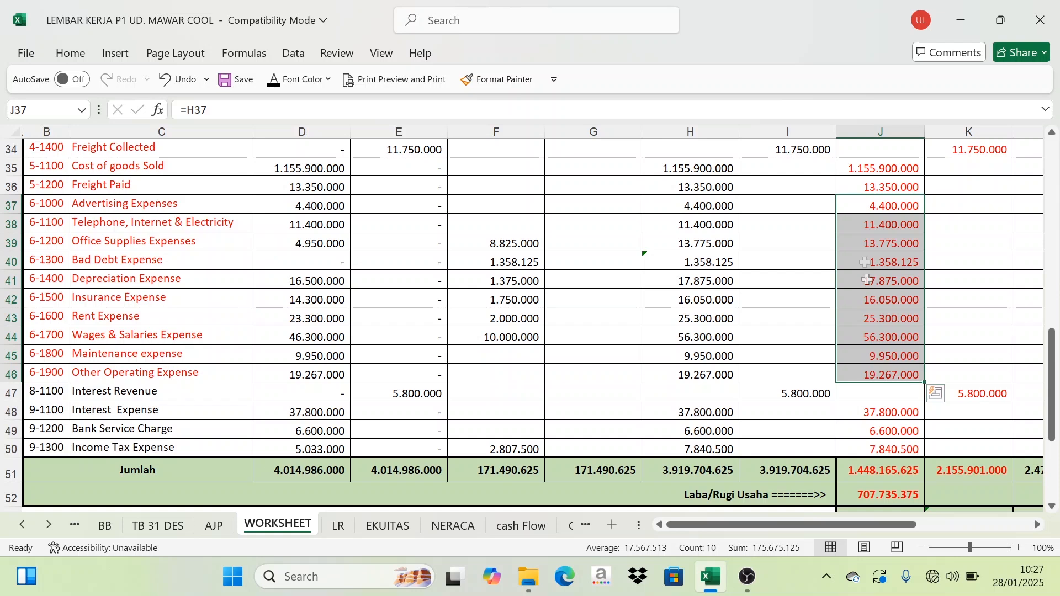
left_click(339, 526)
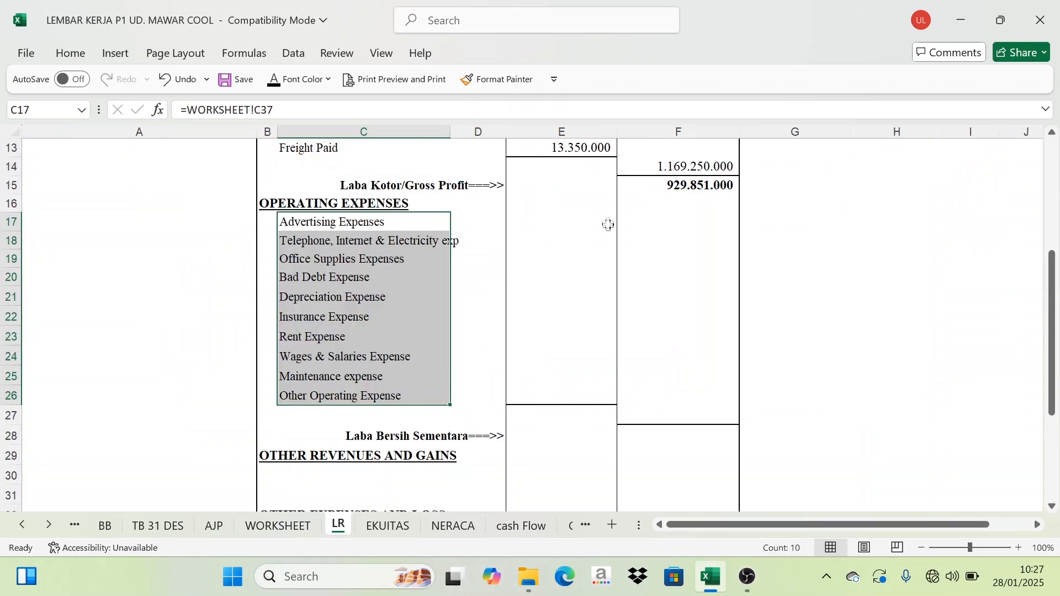
left_click_drag(550, 221, 543, 395)
left_click(271, 87)
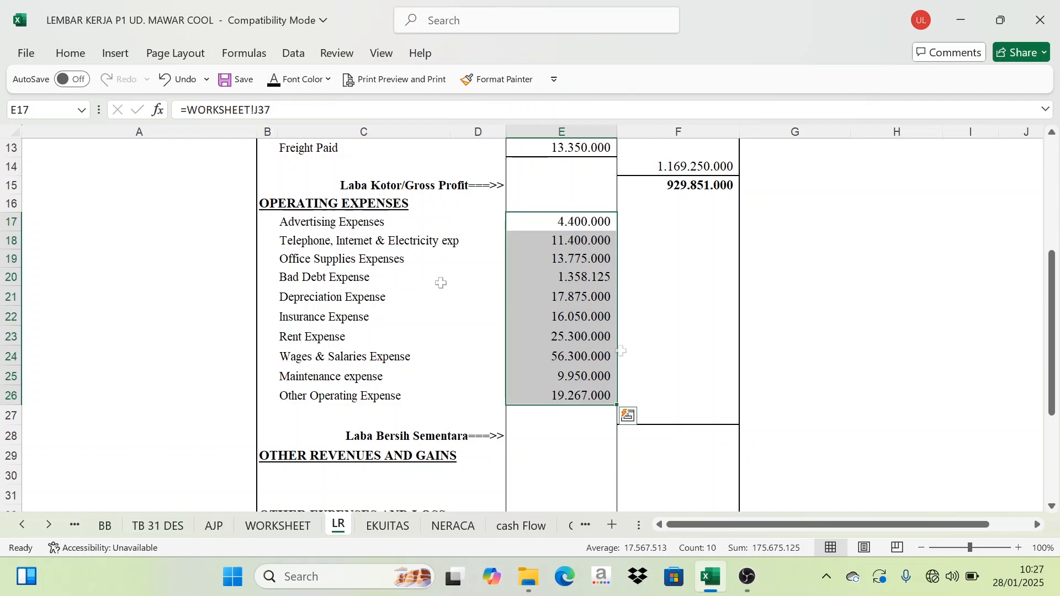
left_click(804, 338)
Review the expense amounts in E17:E26, and set the font colour of their total in F27 to Automatic
left_click_drag(560, 222, 560, 396)
left_click(705, 416)
left_click(273, 82)
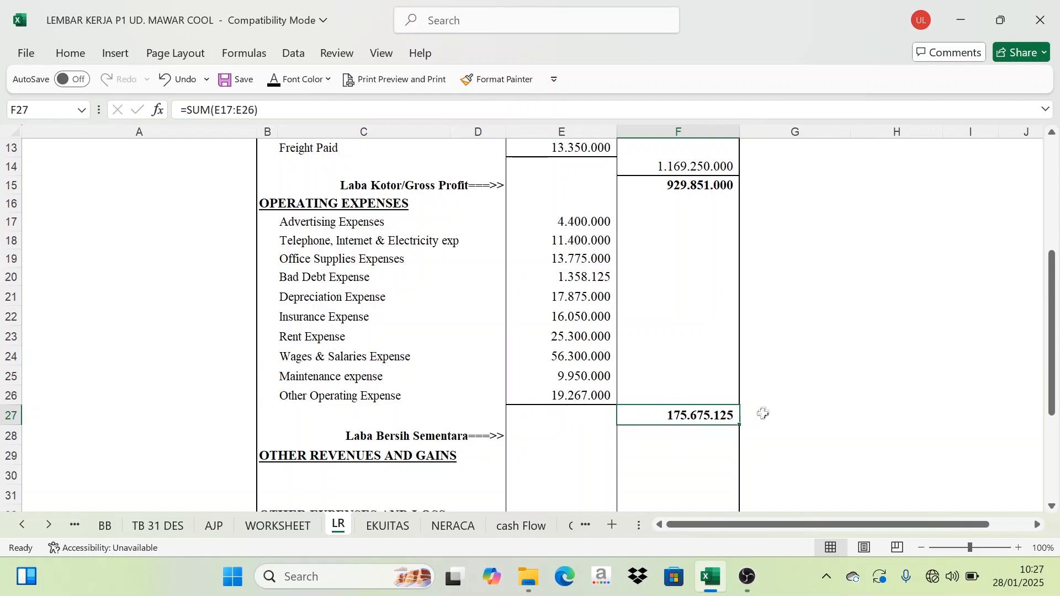
left_click(820, 393)
left_click(914, 315)
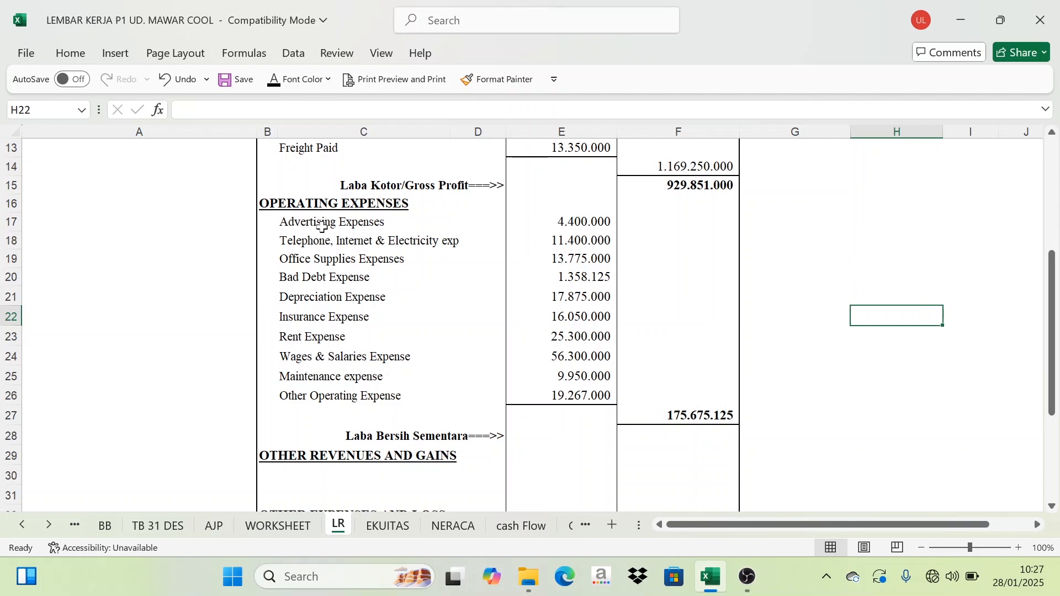
Compare gross profit in F15 with the operating expenses total in F27, and set the Laba Bersih Sementara amount in F28 to the Automatic font colour
left_click_drag(318, 225, 350, 378)
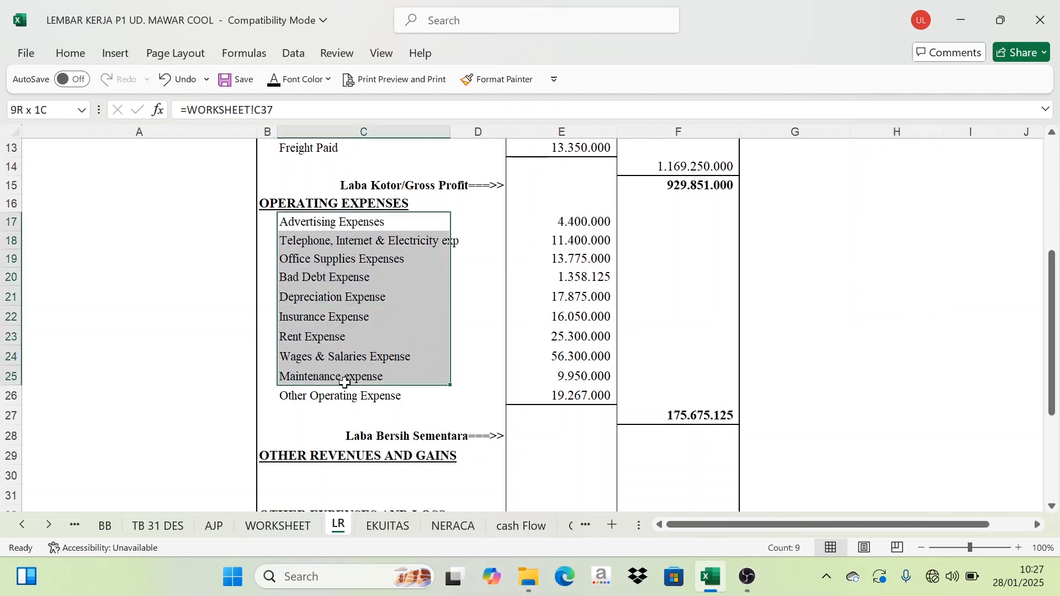
left_click(701, 417)
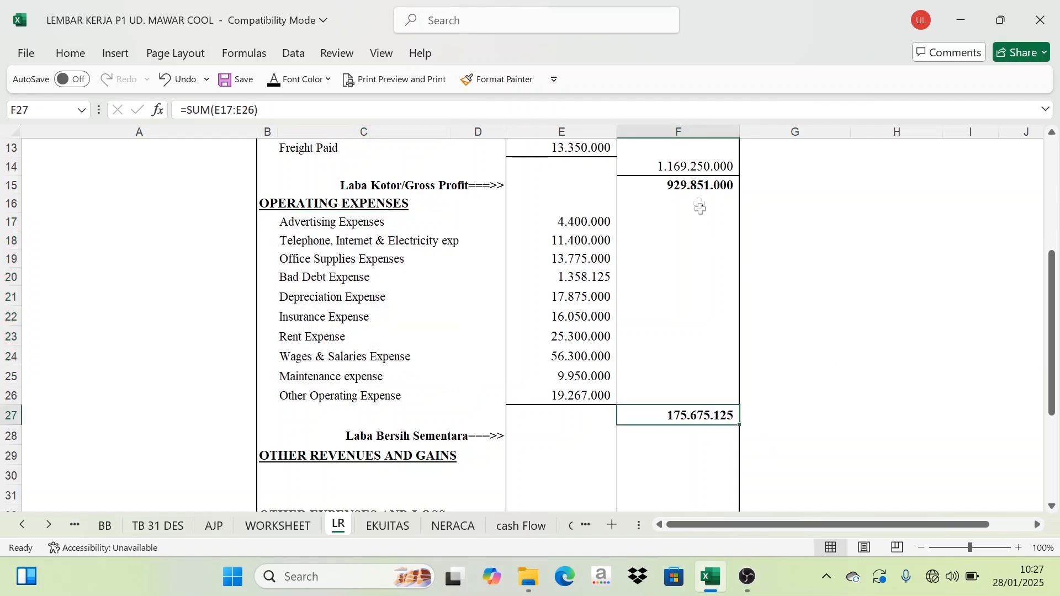
left_click(705, 182)
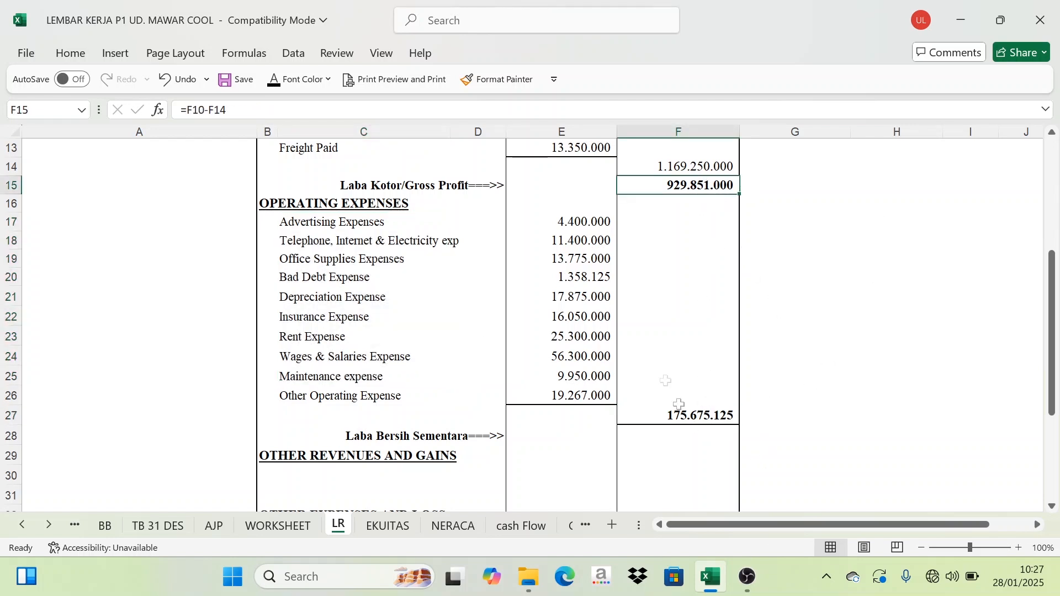
left_click(693, 414)
left_click(691, 439)
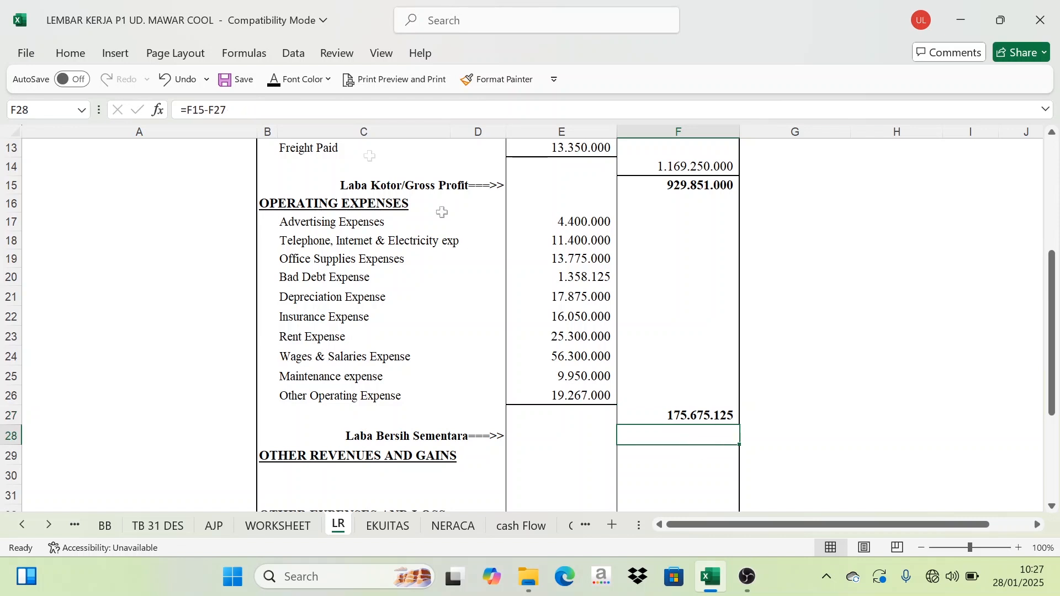
left_click(273, 82)
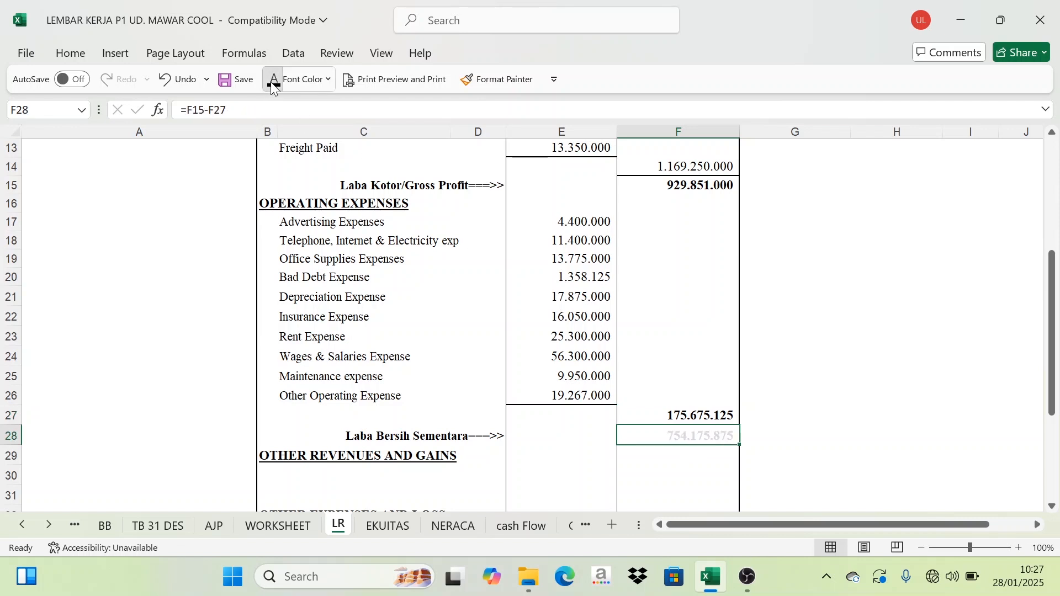
left_click(819, 262)
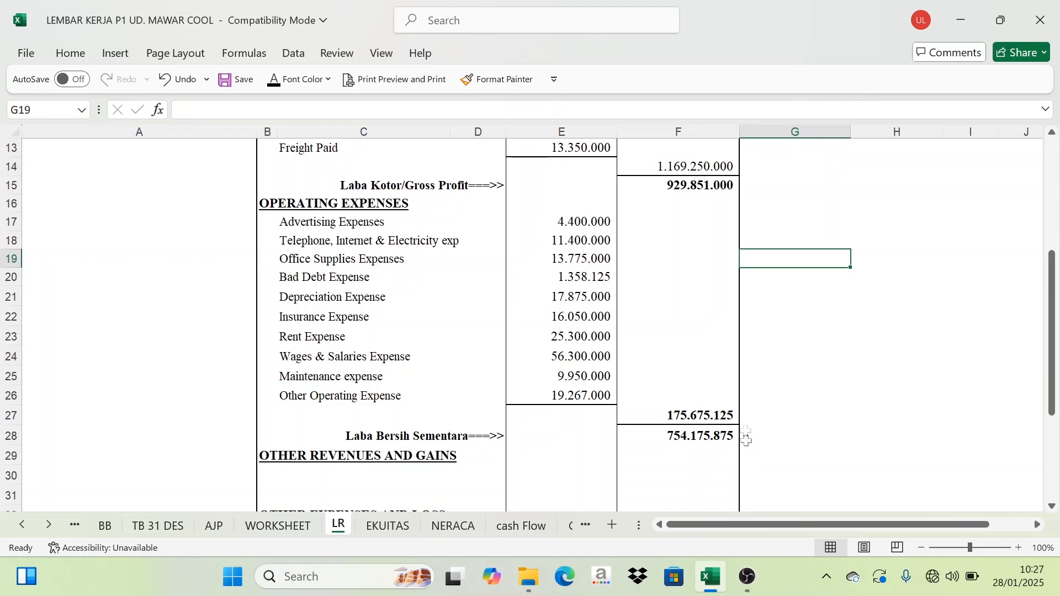
Examine the Laba Bersih Sementara formula in F28 and the OTHER REVENUES AND GAINS and OTHER EXPENSES AND LOSS headings
scroll(497, 397, "down", 1)
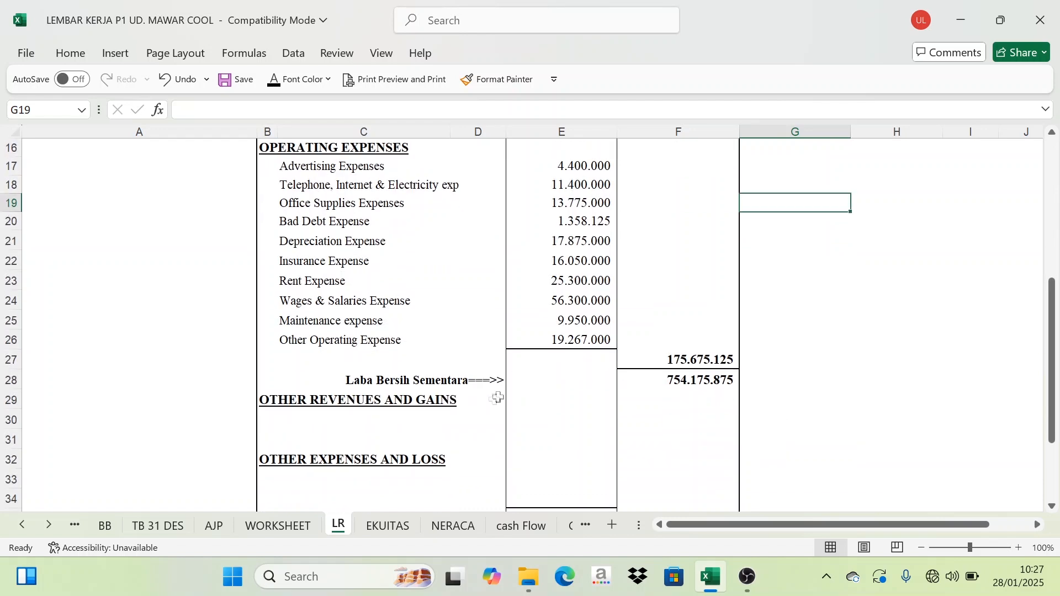
left_click(718, 381)
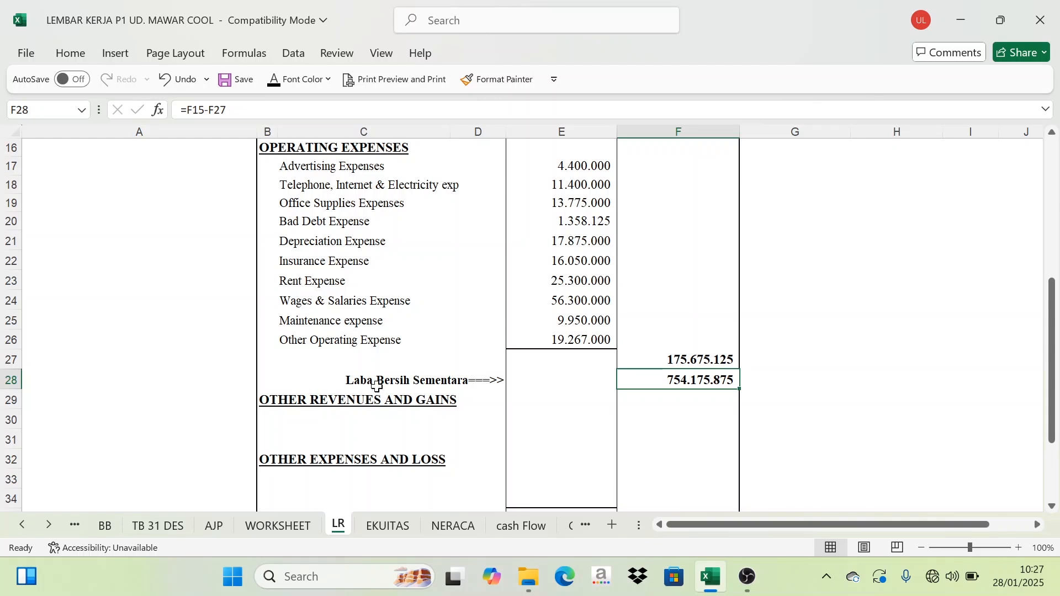
scroll(707, 427, "down", 2)
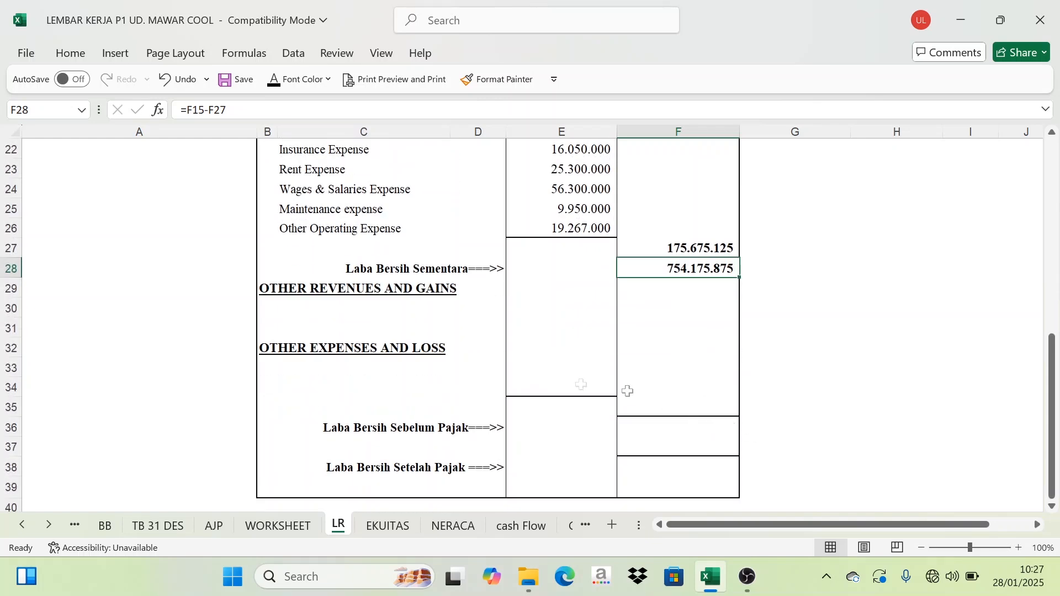
left_click(309, 291)
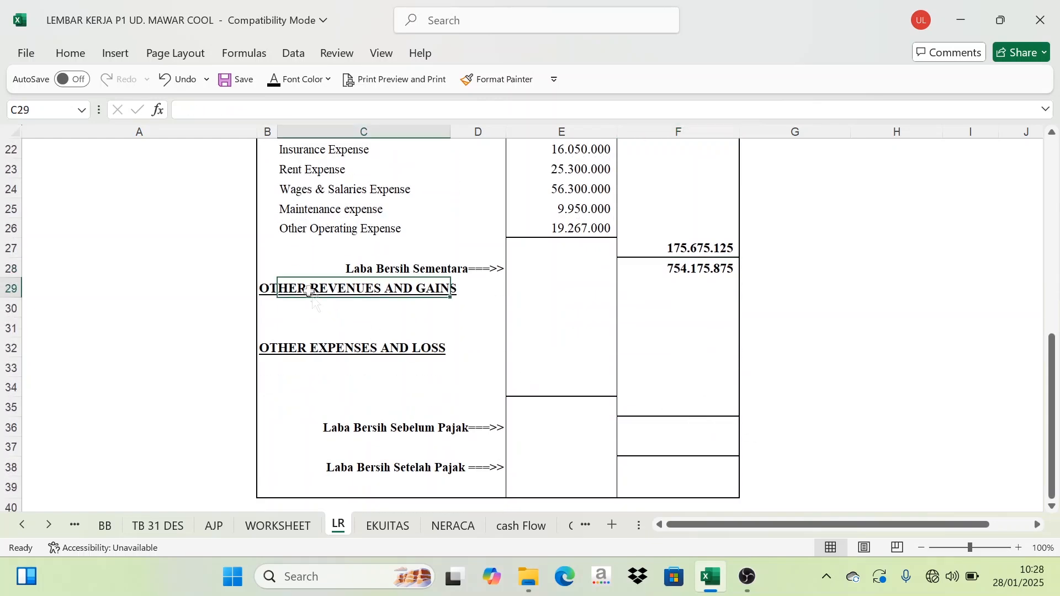
left_click(319, 345)
left_click(327, 296)
left_click(331, 345)
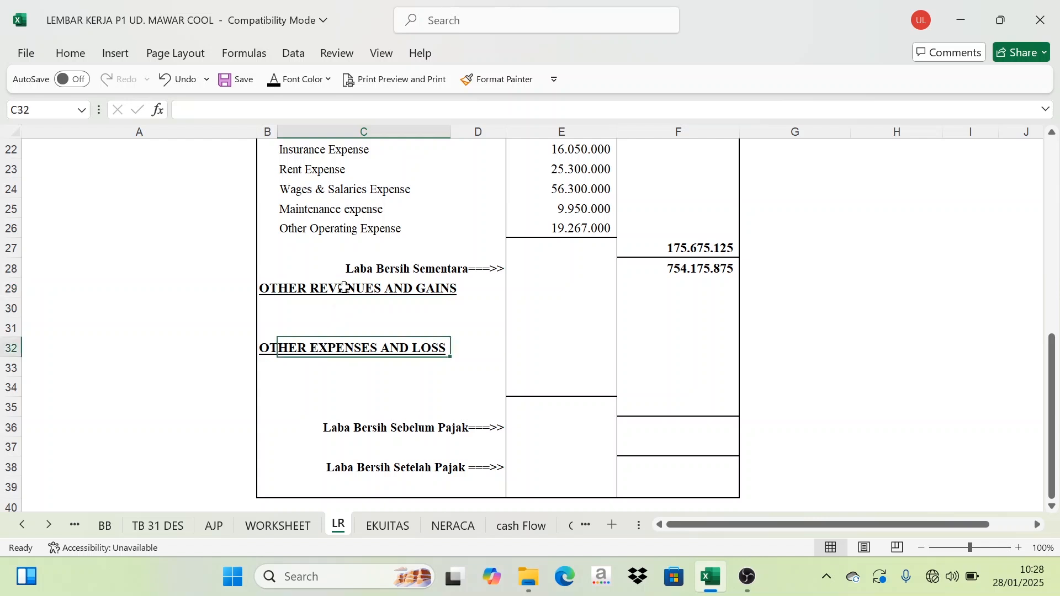
left_click(342, 287)
left_click(331, 342)
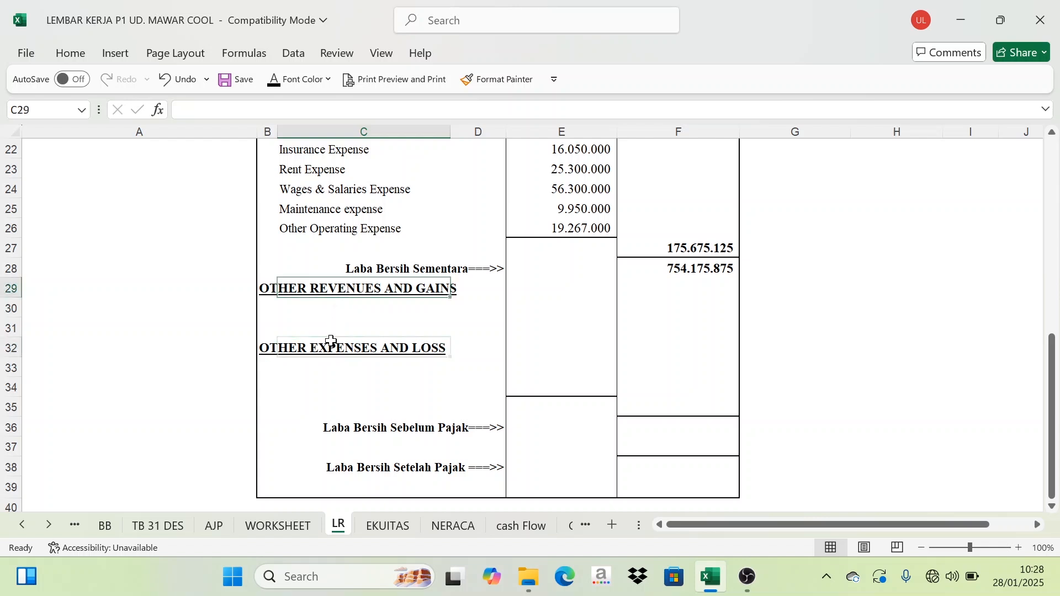
Locate account 8-1100 Interest Revenue on WORKSHEET, and set the font colour of its label in C30 on LR to Automatic
left_click(303, 307)
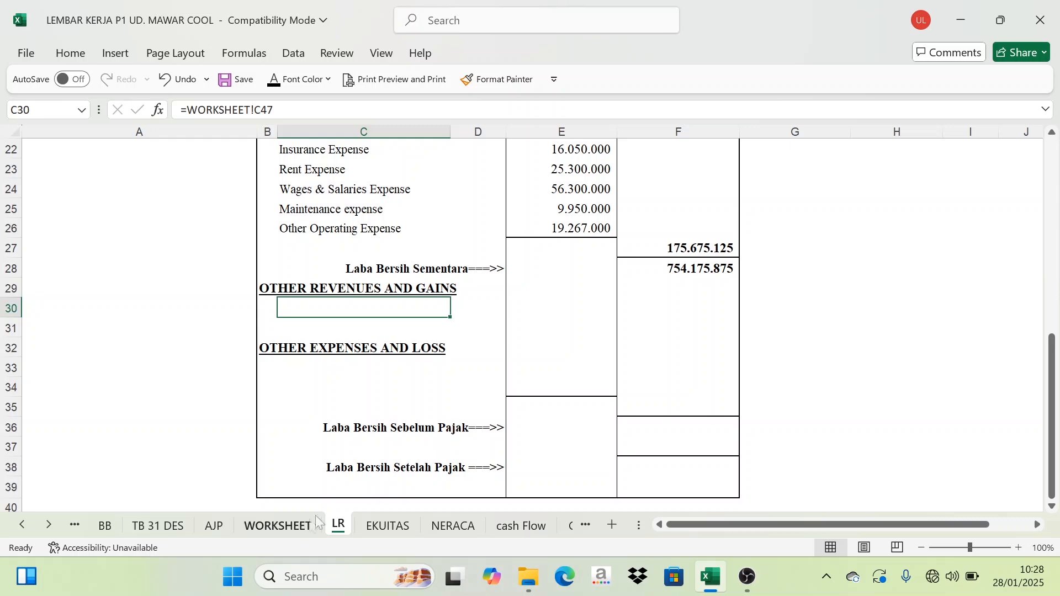
left_click(299, 527)
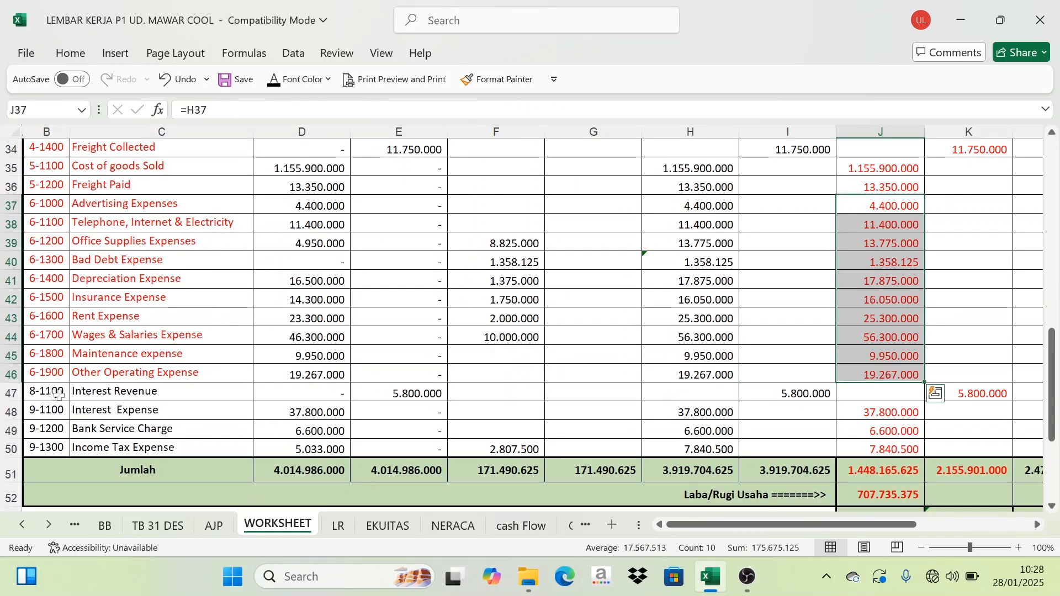
left_click_drag(42, 392, 117, 390)
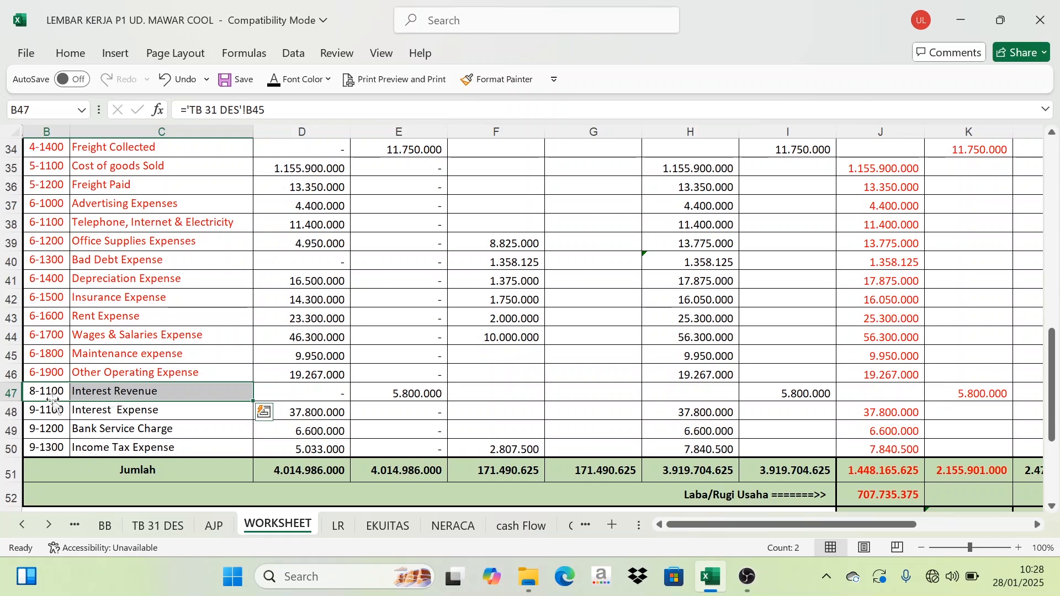
scroll(53, 405, "down", 1)
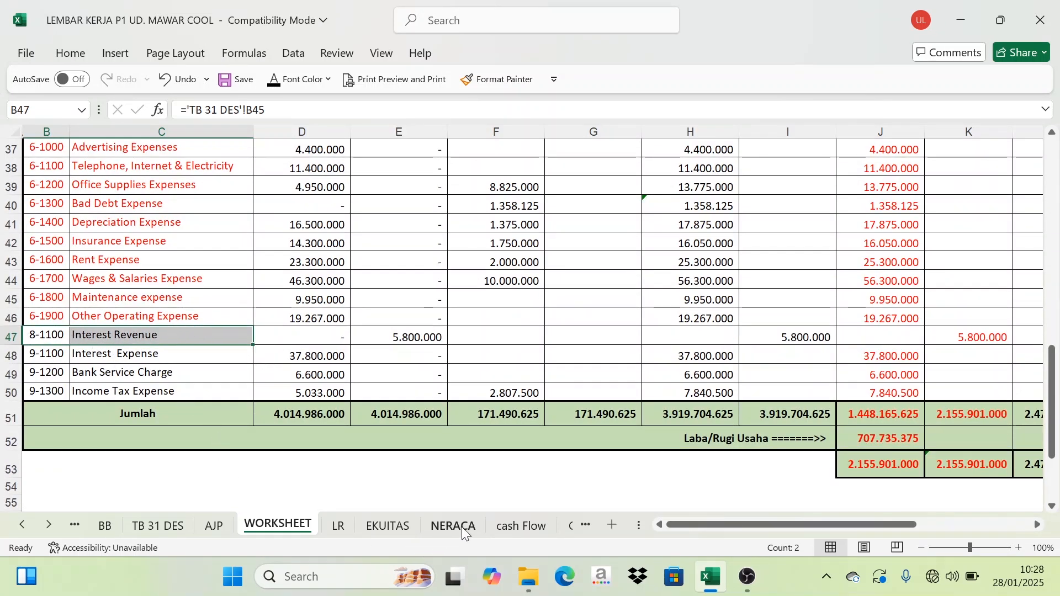
left_click(339, 527)
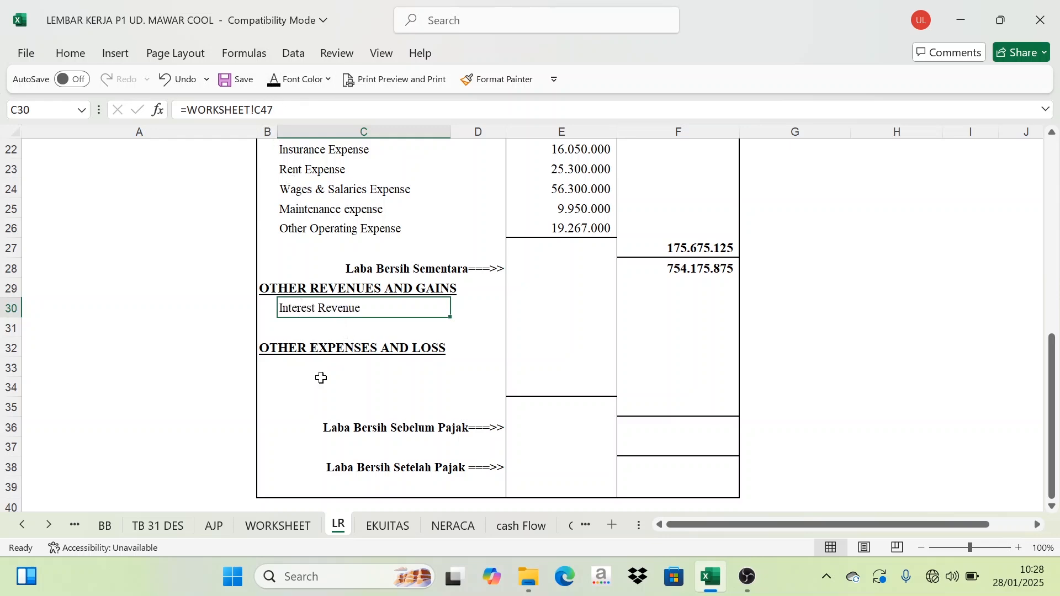
Check the Interest Revenue amount in K47 on WORKSHEET, and set the font colour of E30 on LR to Automatic
left_click(266, 527)
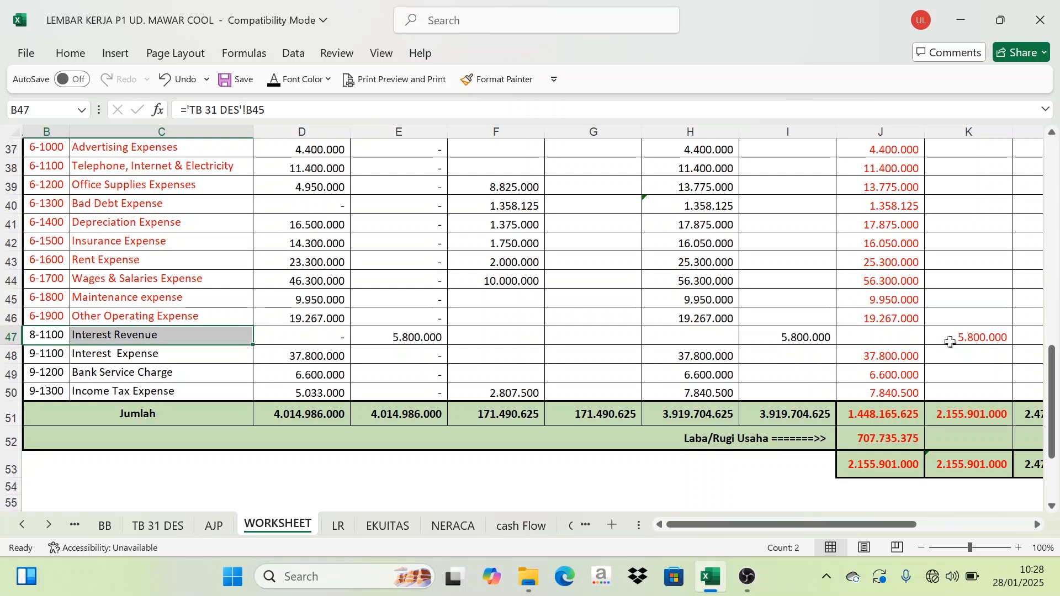
left_click(982, 337)
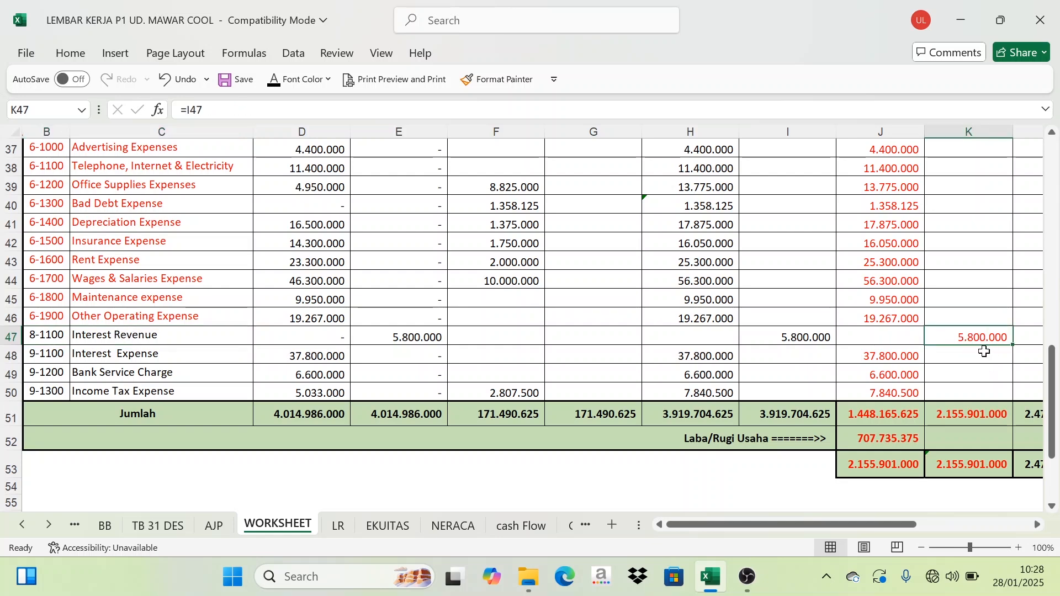
left_click(339, 527)
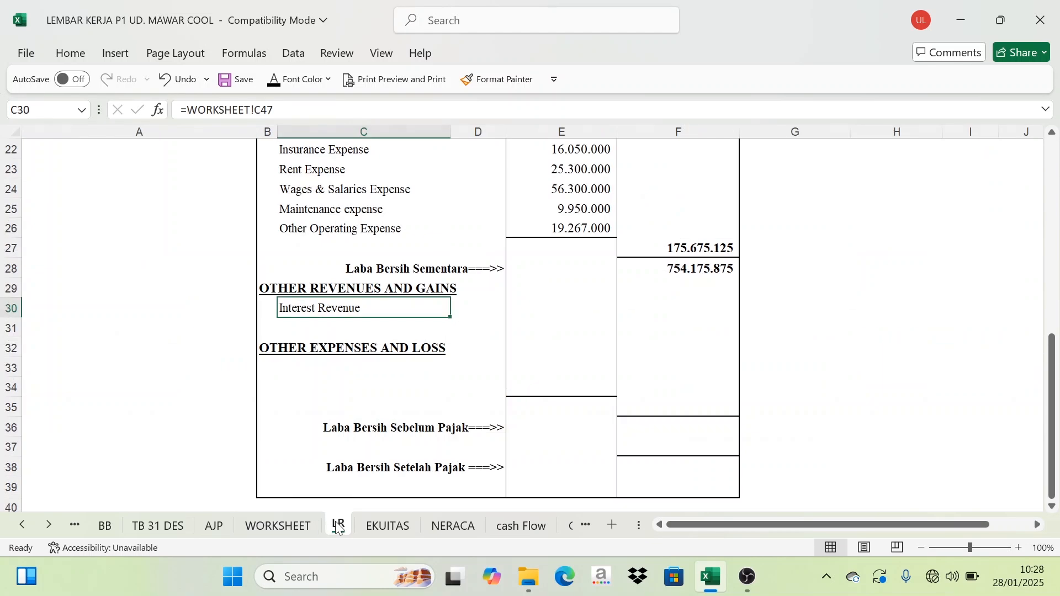
left_click(542, 307)
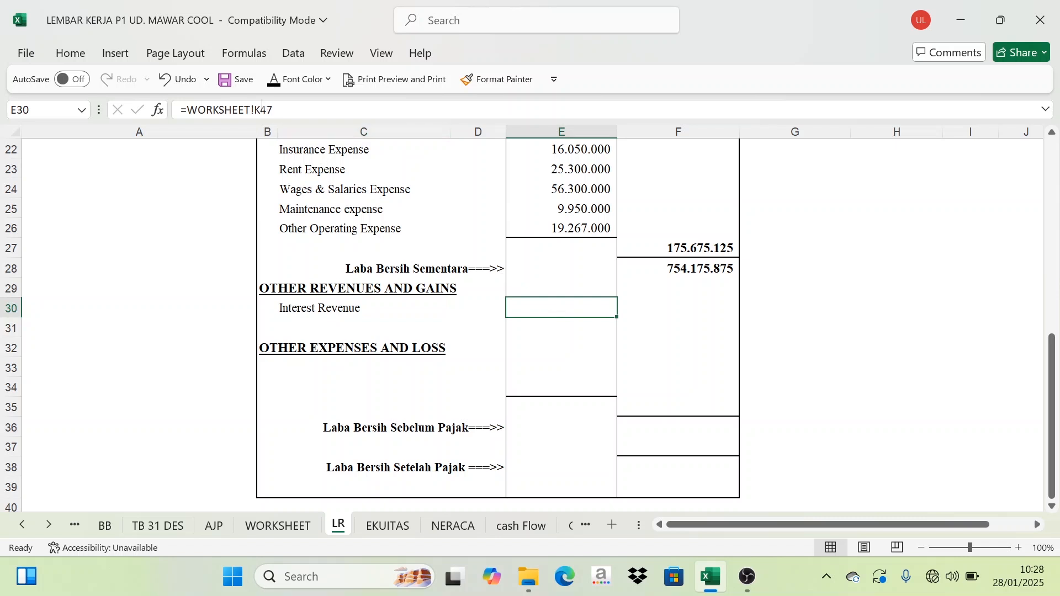
left_click(275, 84)
Set the font colour of the Interest Expense, Bank Service Charge and Income Tax Expense accounts in B48:C50 on WORKSHEET to red
left_click(311, 348)
left_click(262, 529)
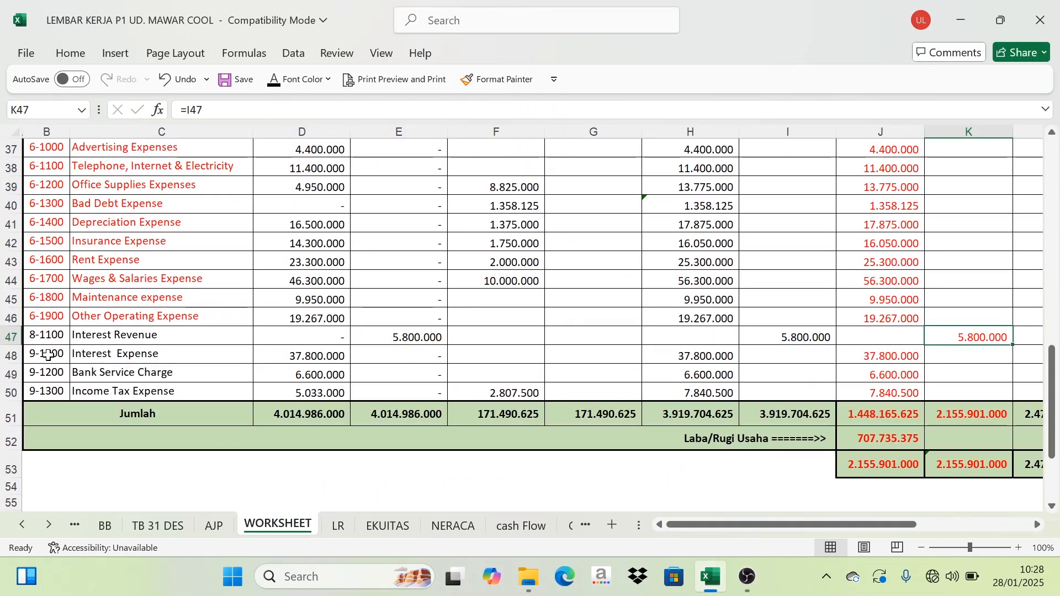
left_click_drag(48, 355, 149, 389)
left_click(299, 78)
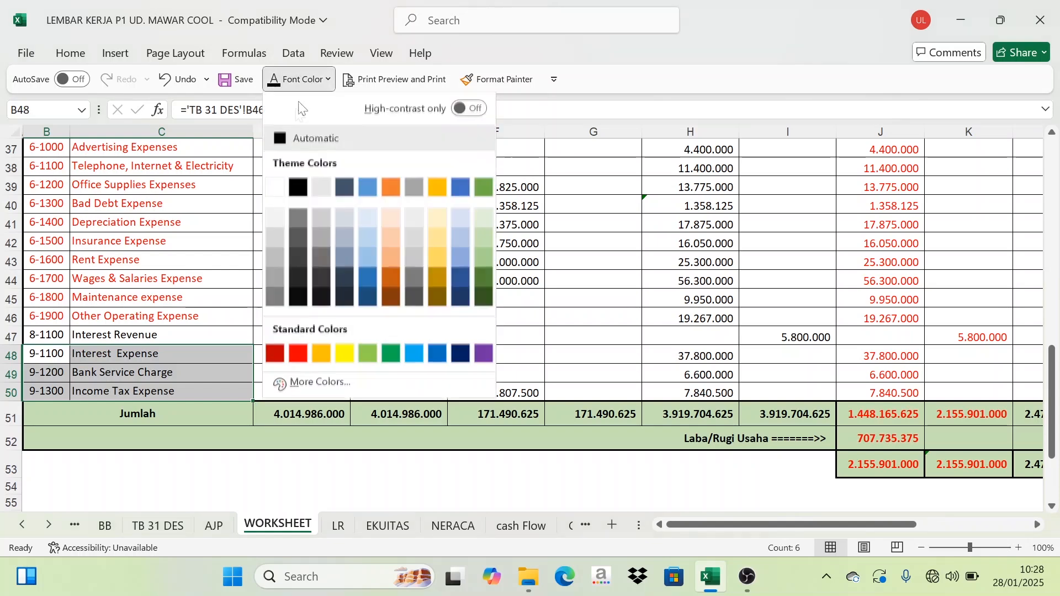
left_click(298, 353)
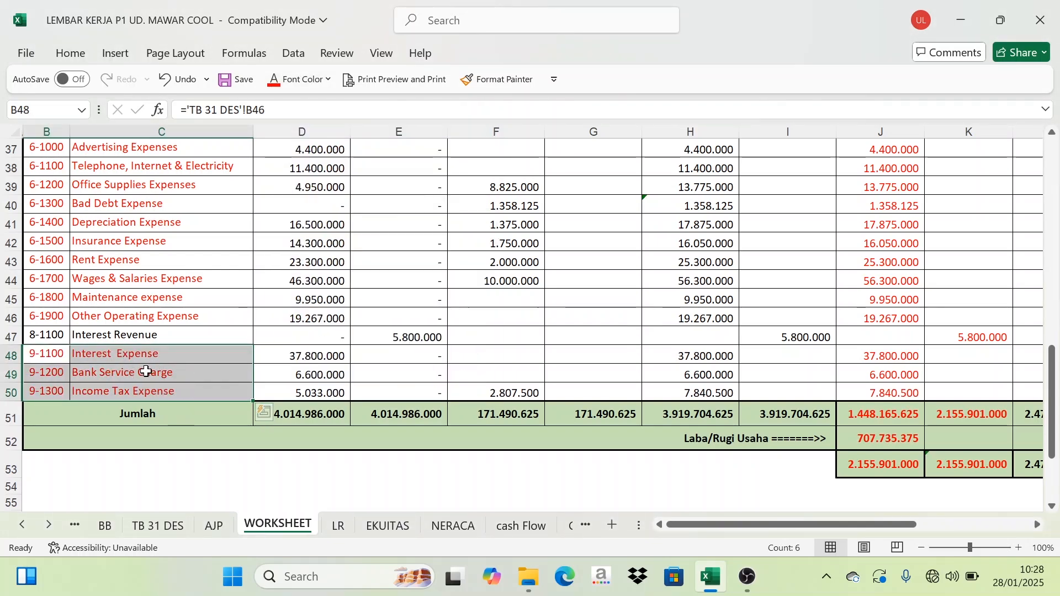
Check the Laba Bersih Sebelum Pajak and tax rows on LR, and set Income Tax Expense in B50:C50 on WORKSHEET to the Automatic font colour
left_click(333, 527)
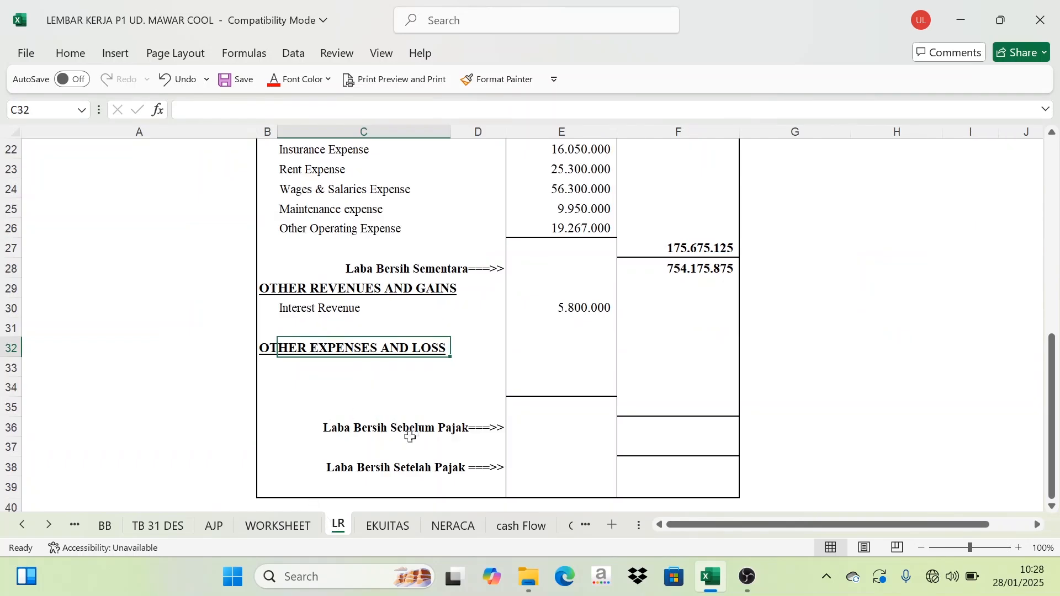
left_click(410, 436)
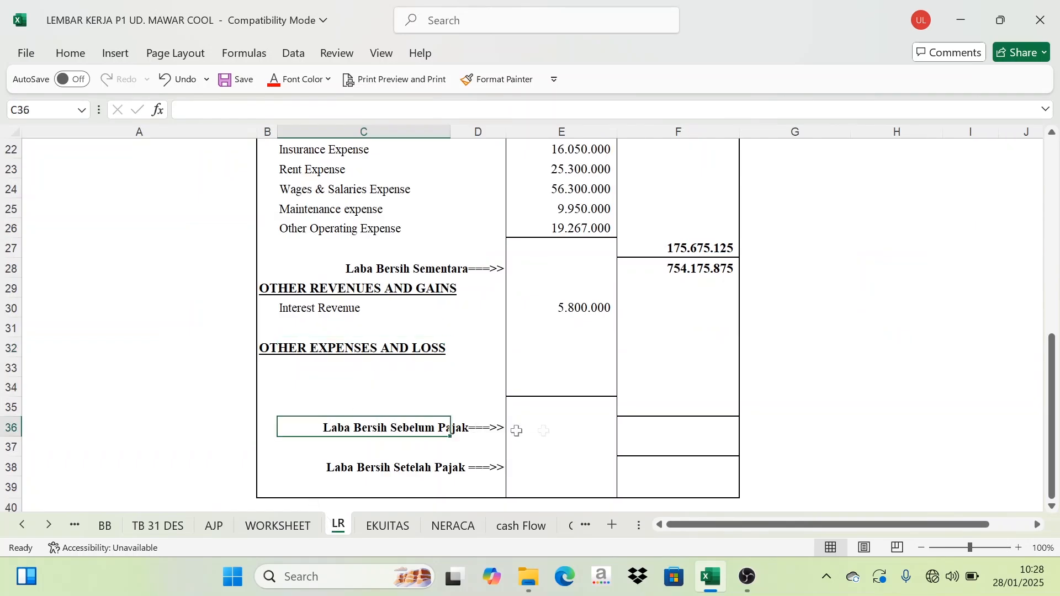
left_click(645, 430)
left_click(359, 443)
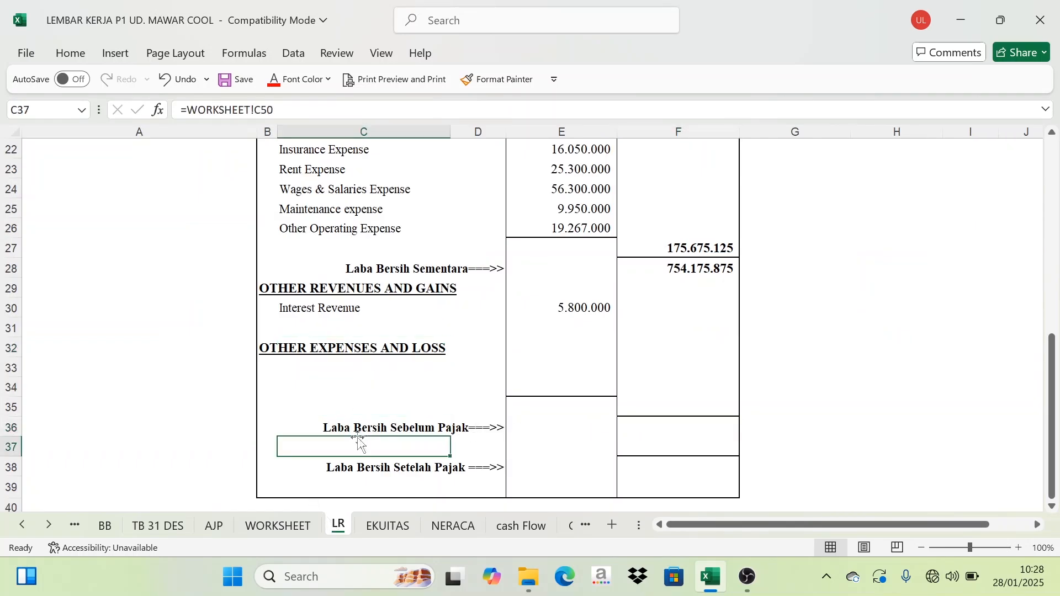
left_click(662, 424)
left_click(263, 522)
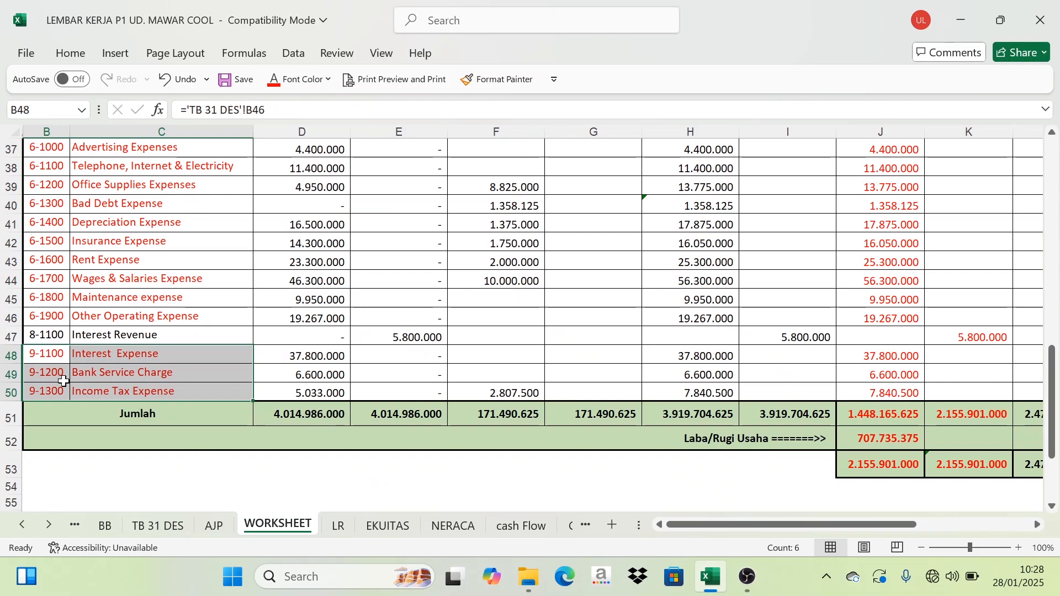
left_click(84, 390)
left_click_drag(49, 390, 121, 391)
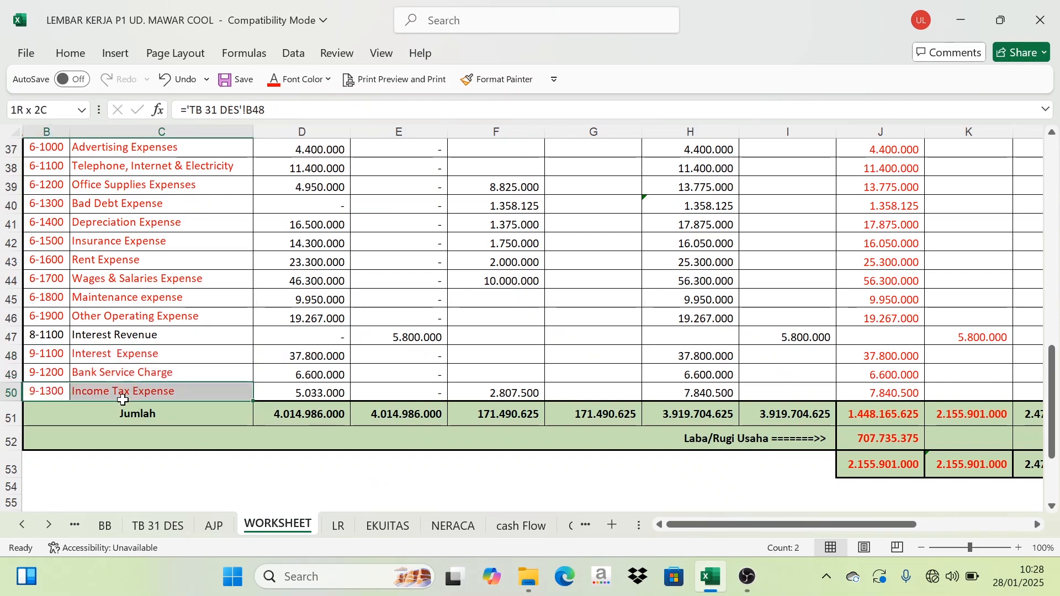
left_click(326, 80)
left_click(294, 139)
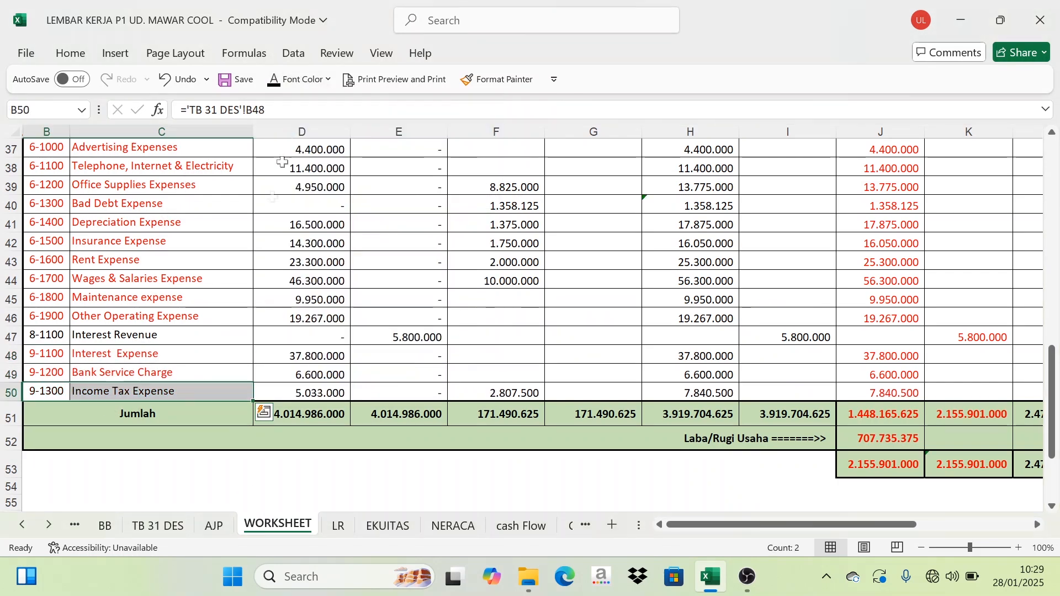
Locate Interest Expense and Bank Service Charge in C48:C49 on WORKSHEET, and reveal their labels in C33:C34 on LR in Automatic font colour
left_click(210, 334)
left_click_drag(88, 358, 141, 370)
key("ctrl+c")
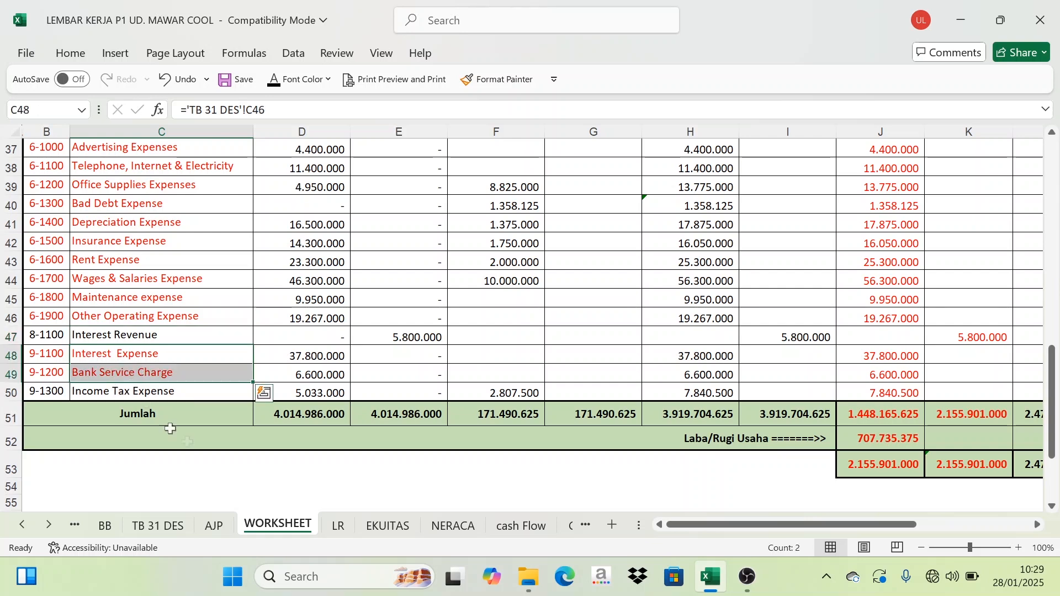
left_click(338, 526)
left_click(317, 366)
key("ctrl+v")
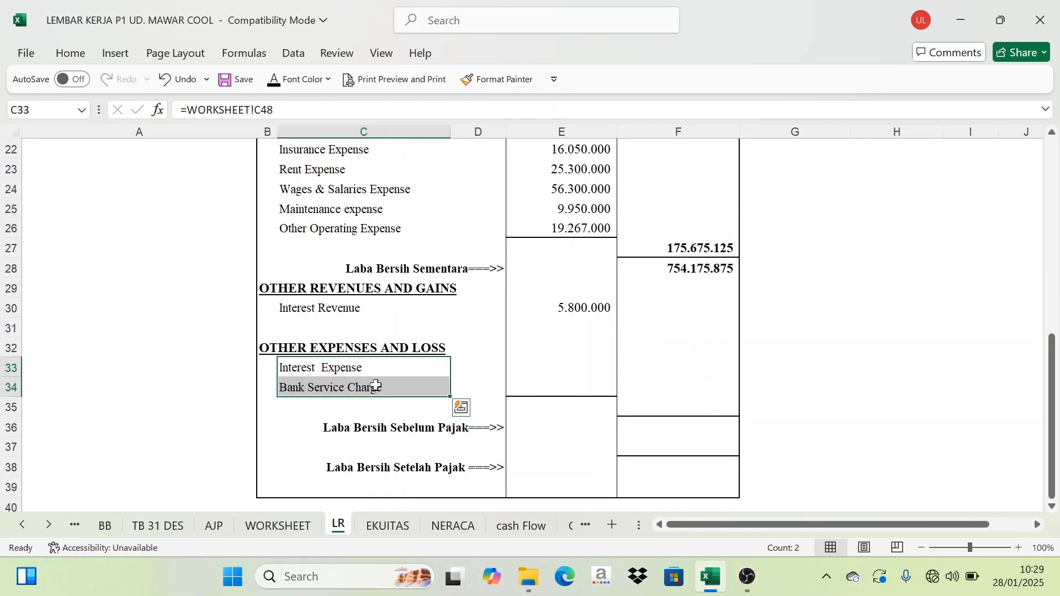
Check the Interest Expense and Bank Service Charge amounts in J48:J49 on WORKSHEET, and set E33:E34 on LR to the Automatic font colour
left_click_drag(545, 368, 542, 386)
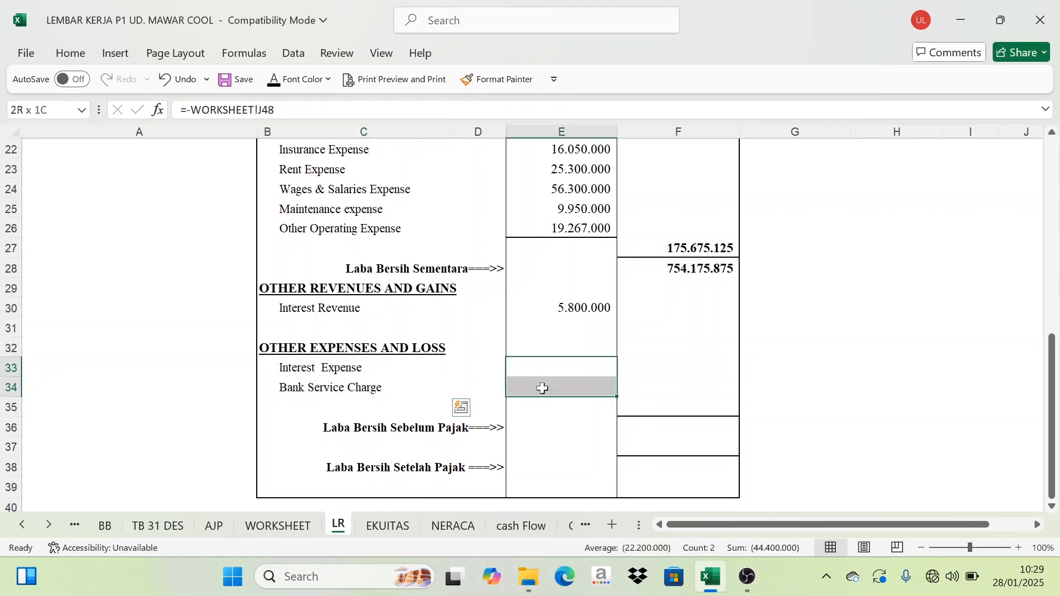
key("ctrl+v")
left_click(278, 525)
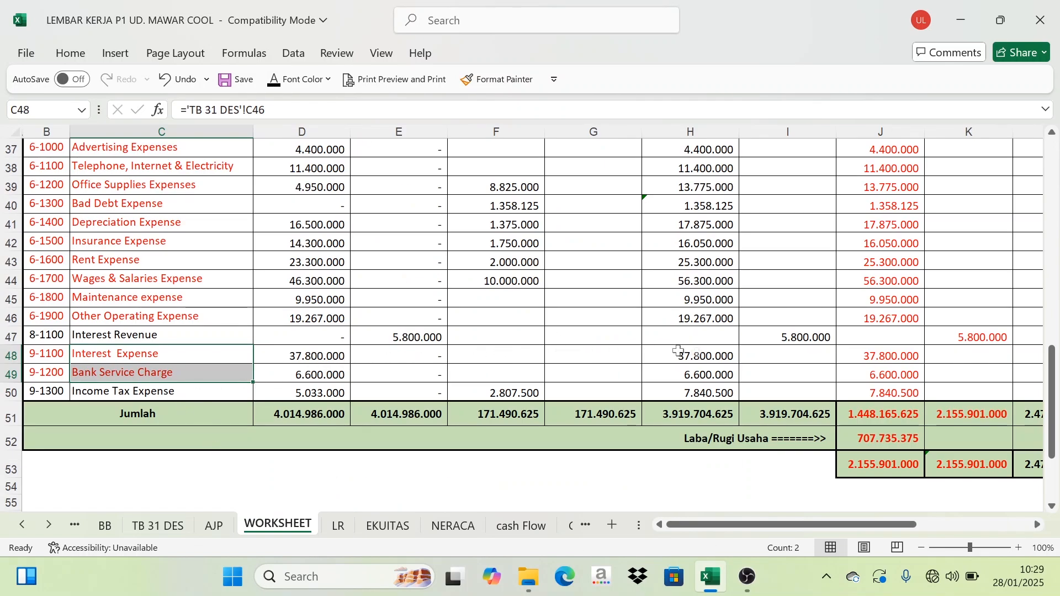
left_click_drag(875, 359, 864, 374)
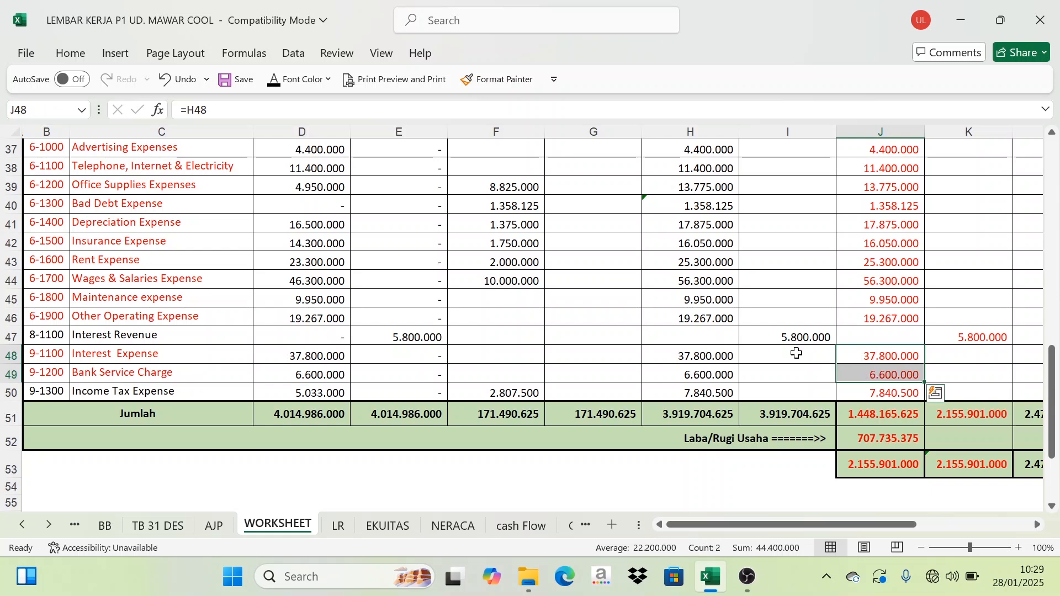
left_click(337, 526)
left_click(285, 80)
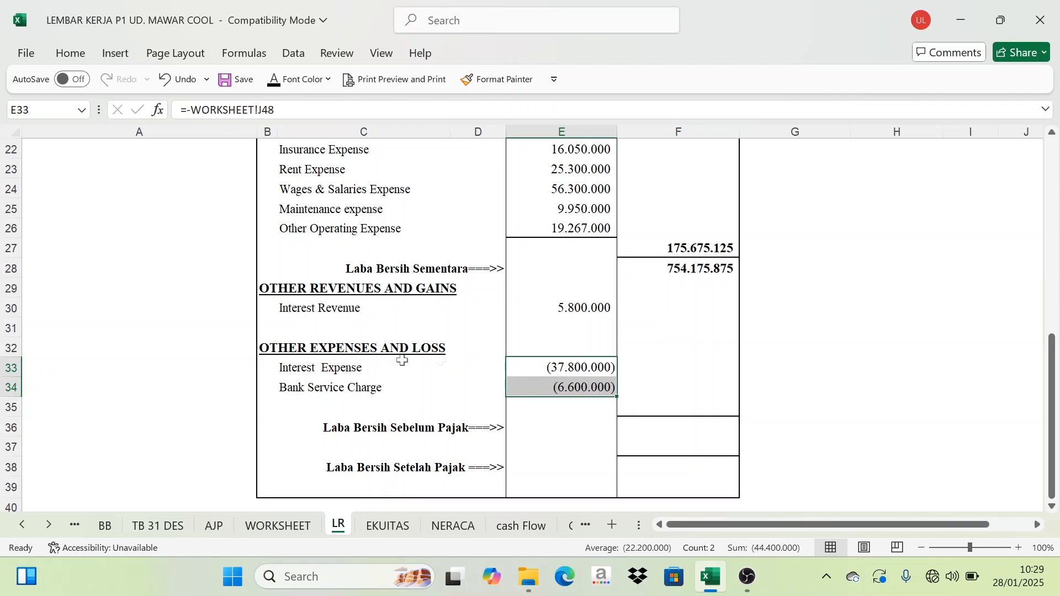
Review the other revenue and expense amounts in E30:E34 on LR, and set their total in F35 to the Automatic font colour
left_click_drag(567, 301, 577, 394)
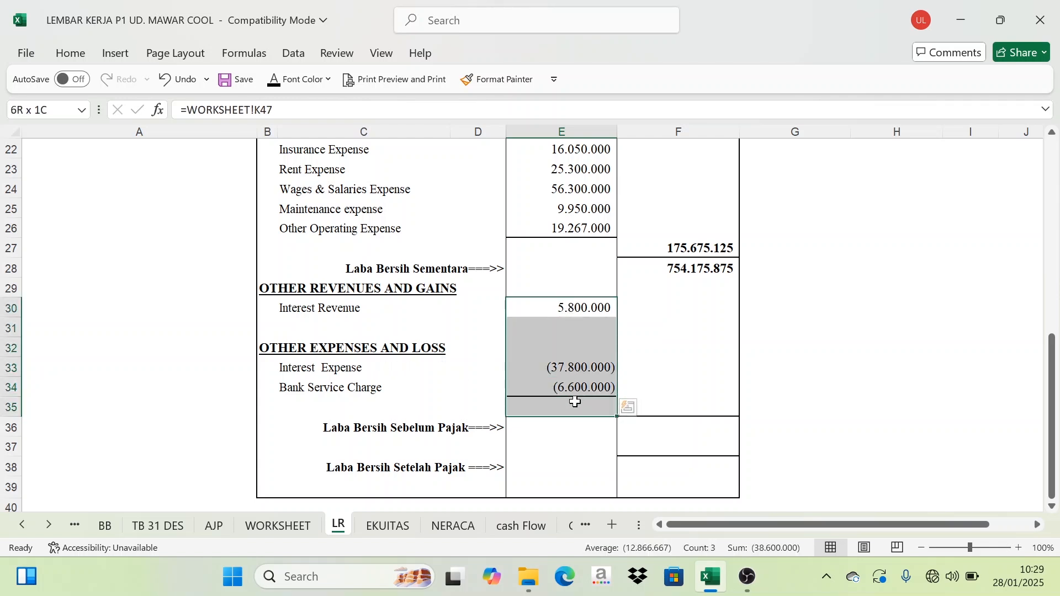
left_click(855, 346)
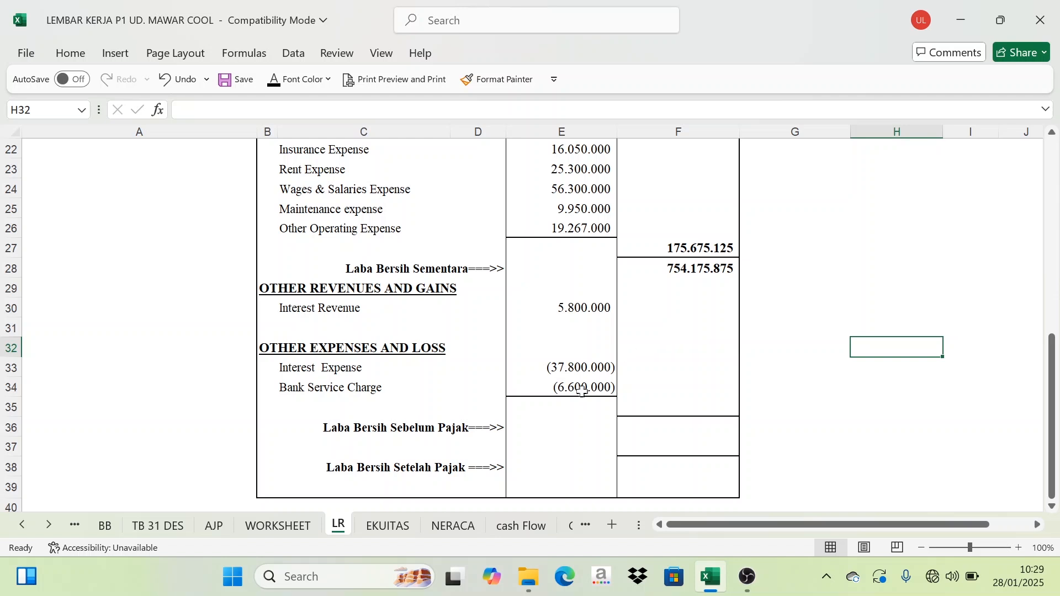
left_click(556, 361)
left_click(559, 387)
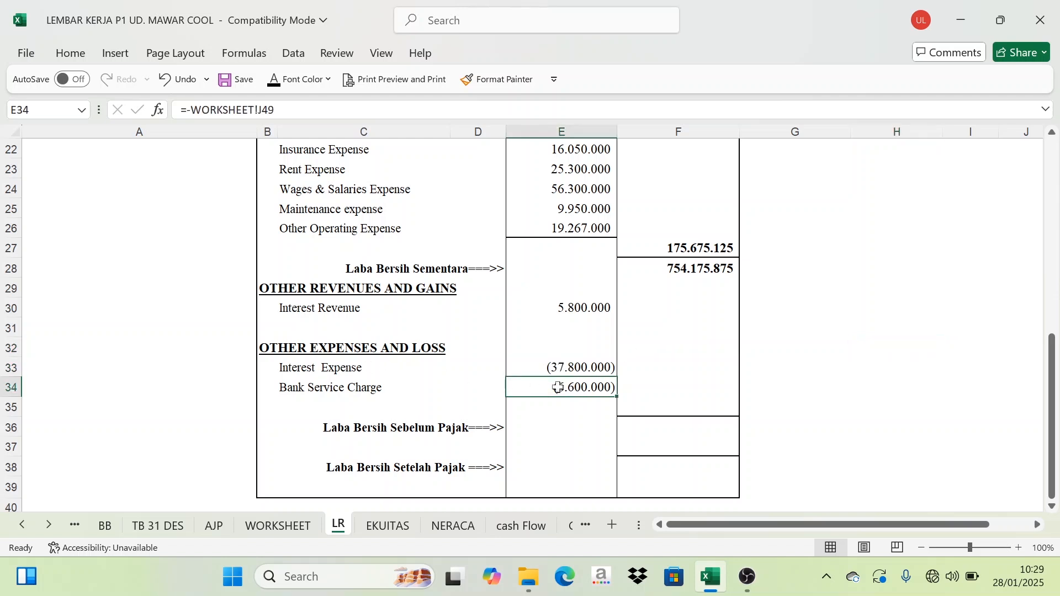
left_click(589, 308)
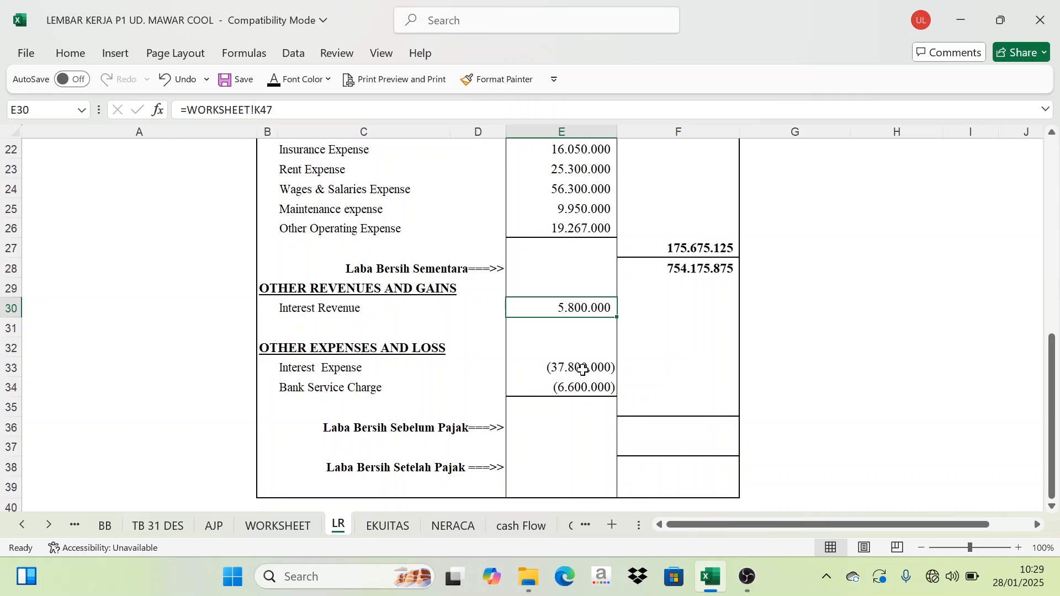
left_click(583, 369)
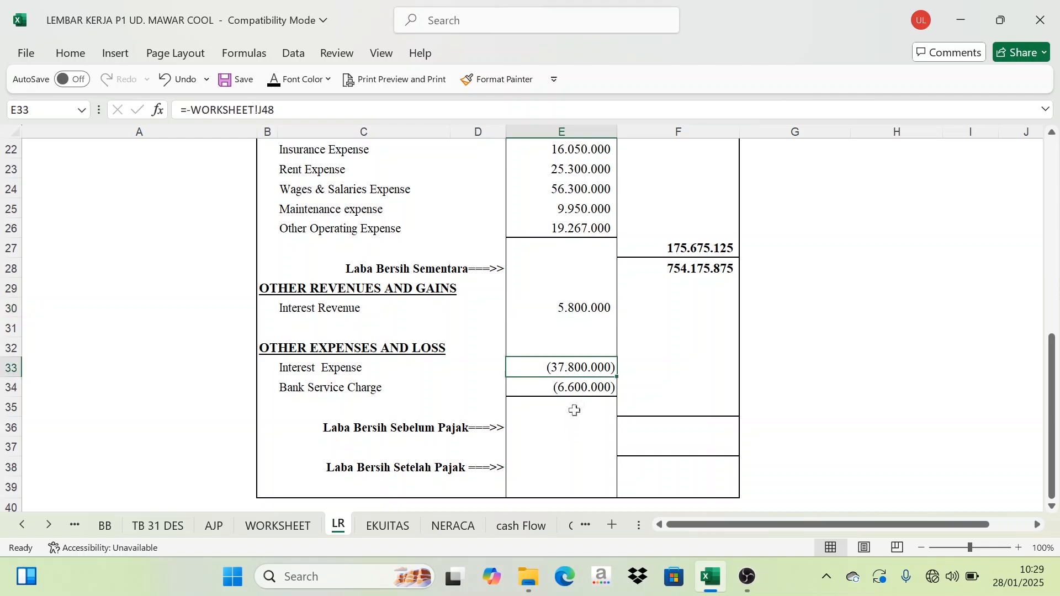
left_click(599, 388)
left_click(672, 413)
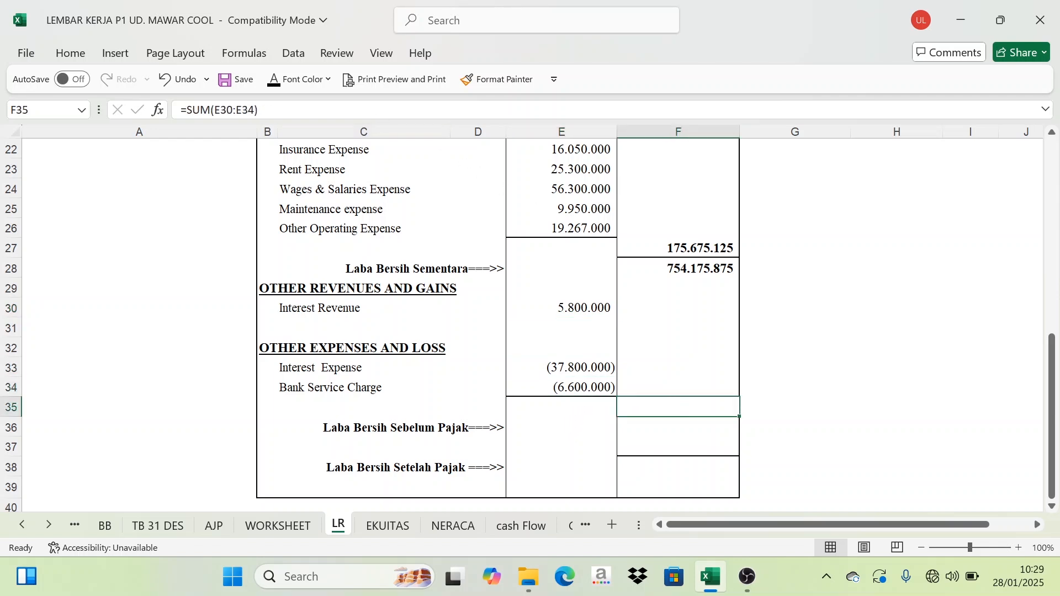
left_click(279, 82)
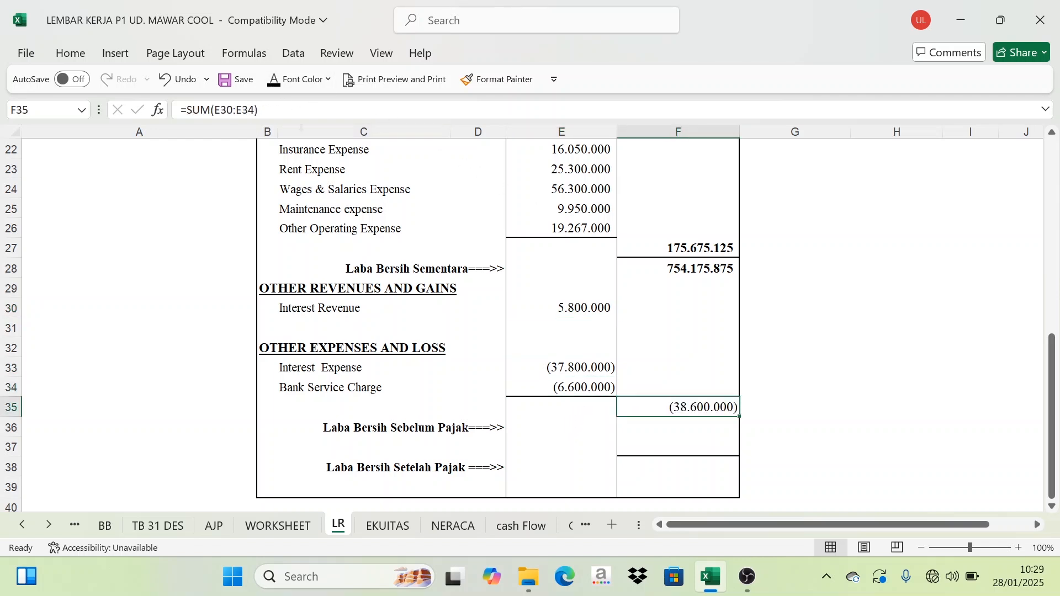
left_click(905, 373)
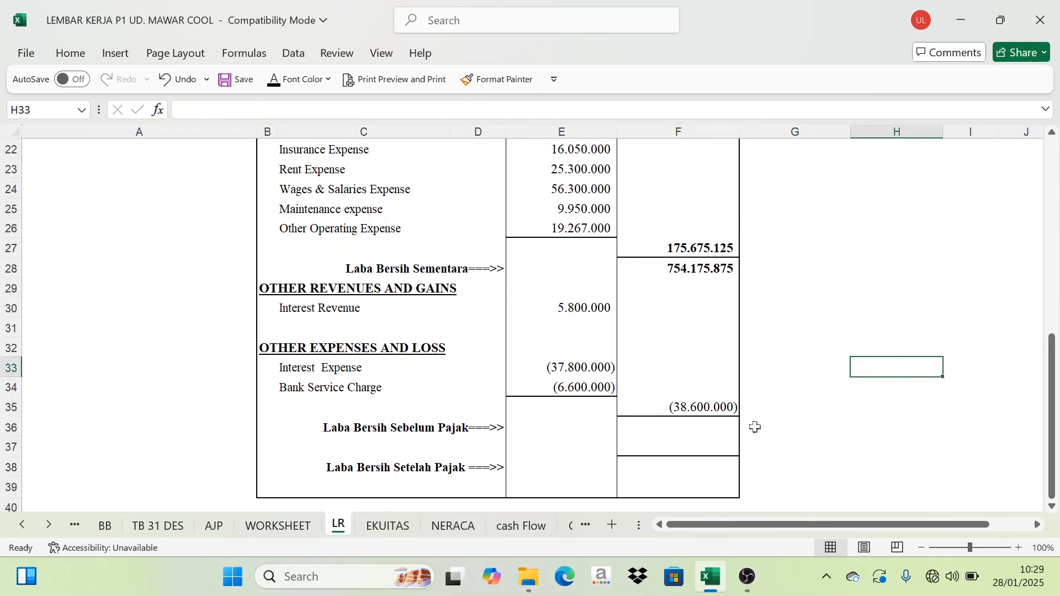
Compare the total in F35 with the expenses in E33:E34 and the Interest Revenue in E30
left_click(711, 407)
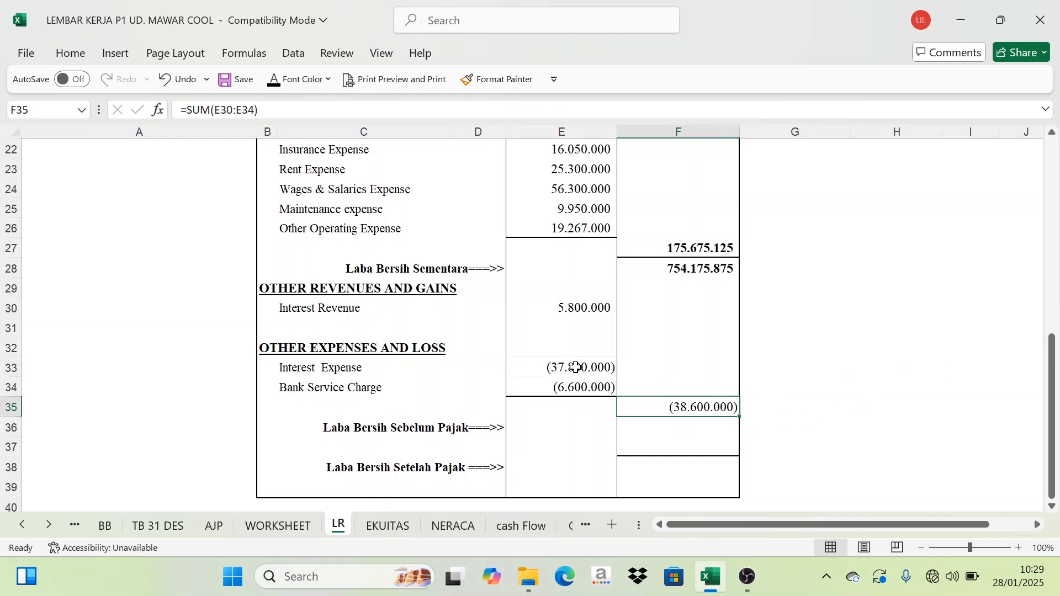
left_click_drag(578, 370, 576, 386)
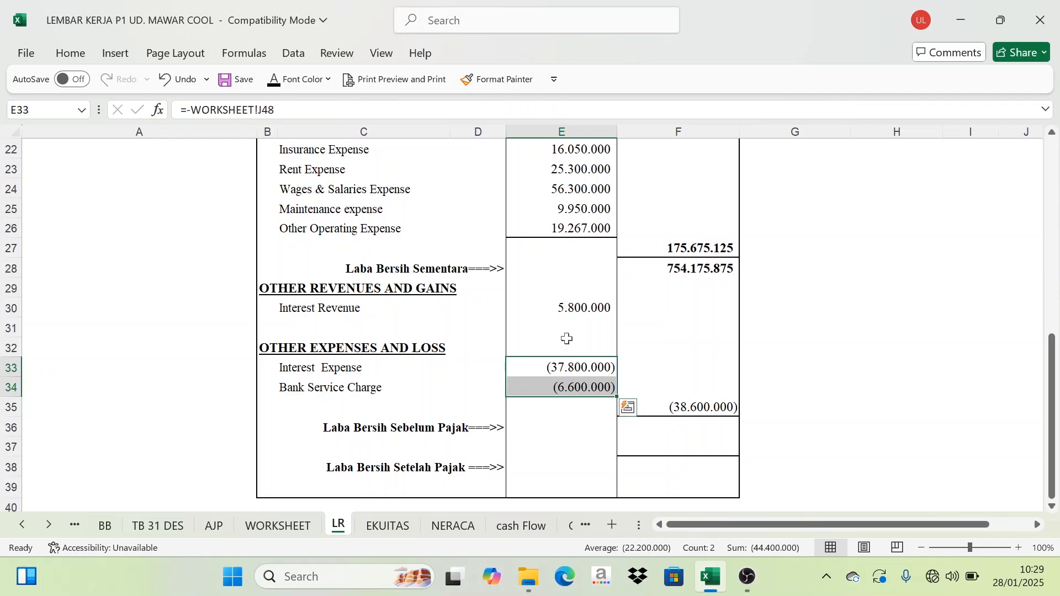
left_click(575, 310)
left_click(823, 343)
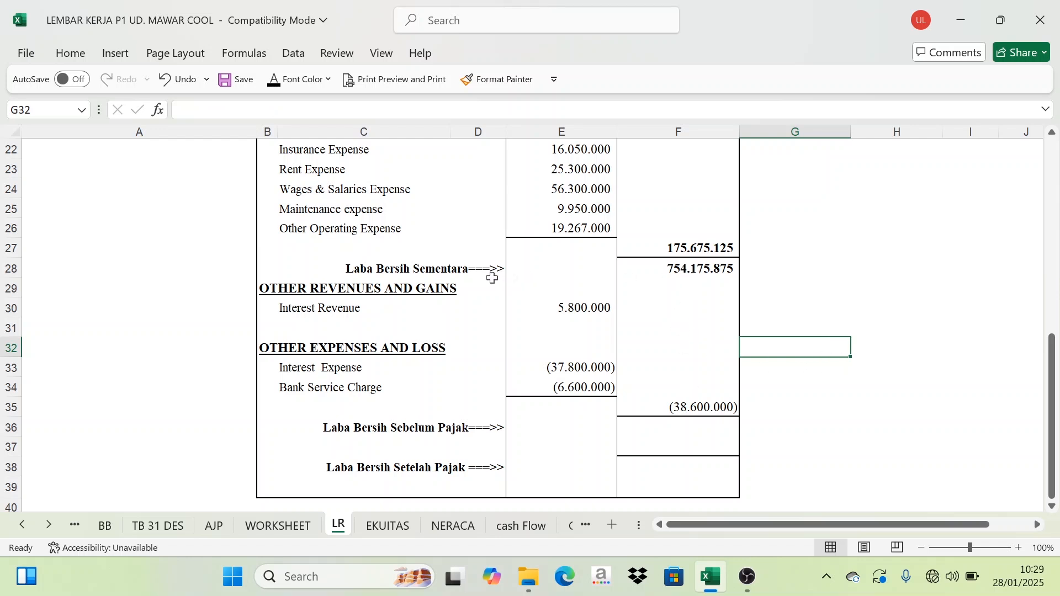
Review Laba Bersih Sementara in F28 and the other items total in F35, and set Laba Bersih Sebelum Pajak in F36 to the Automatic font colour
left_click(690, 269)
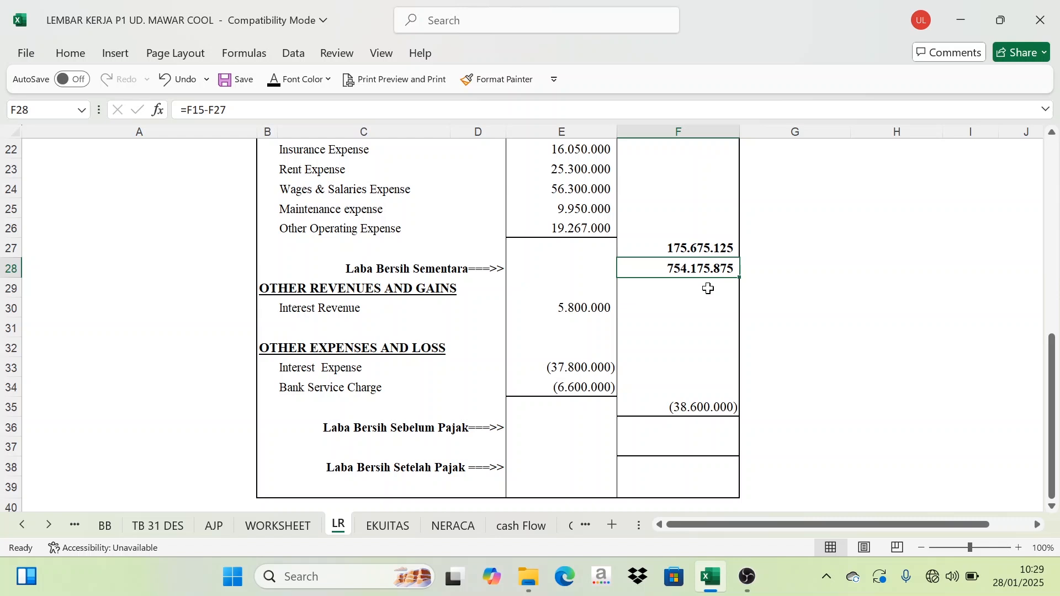
left_click(712, 413)
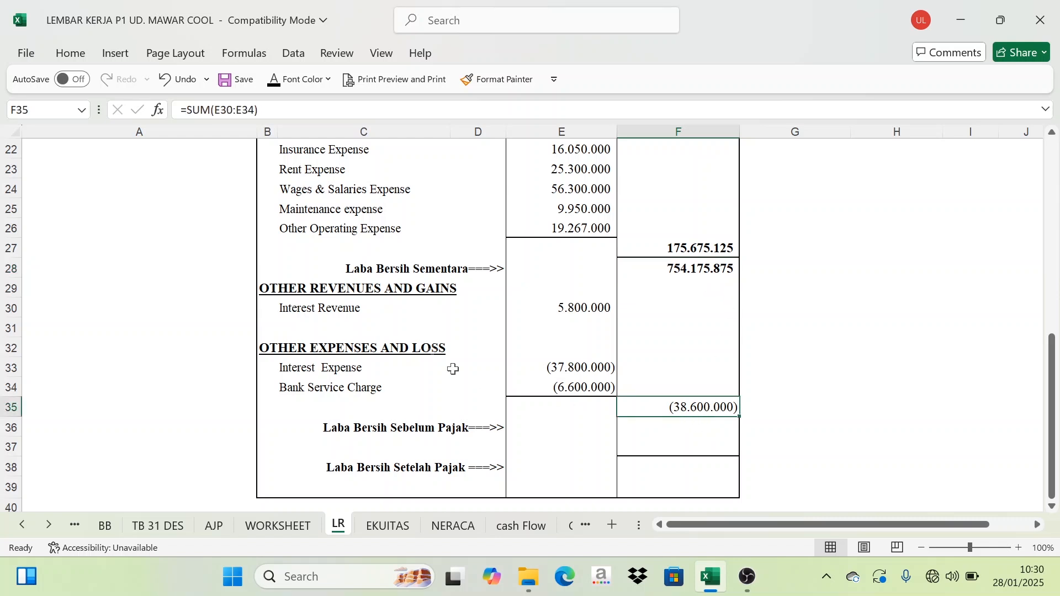
left_click_drag(425, 289, 439, 386)
left_click_drag(561, 305, 565, 385)
left_click(693, 428)
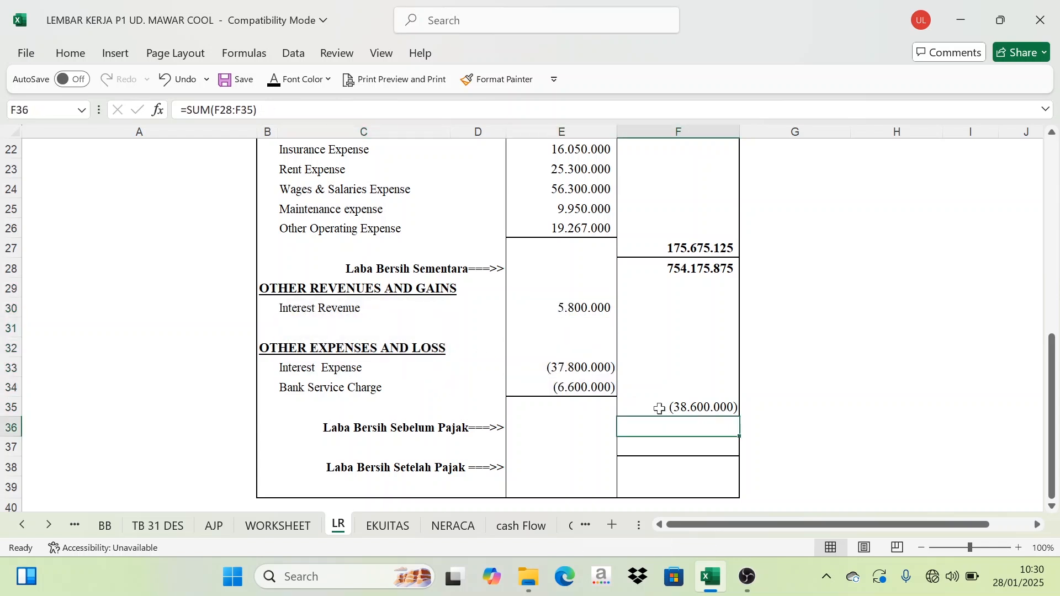
left_click(274, 82)
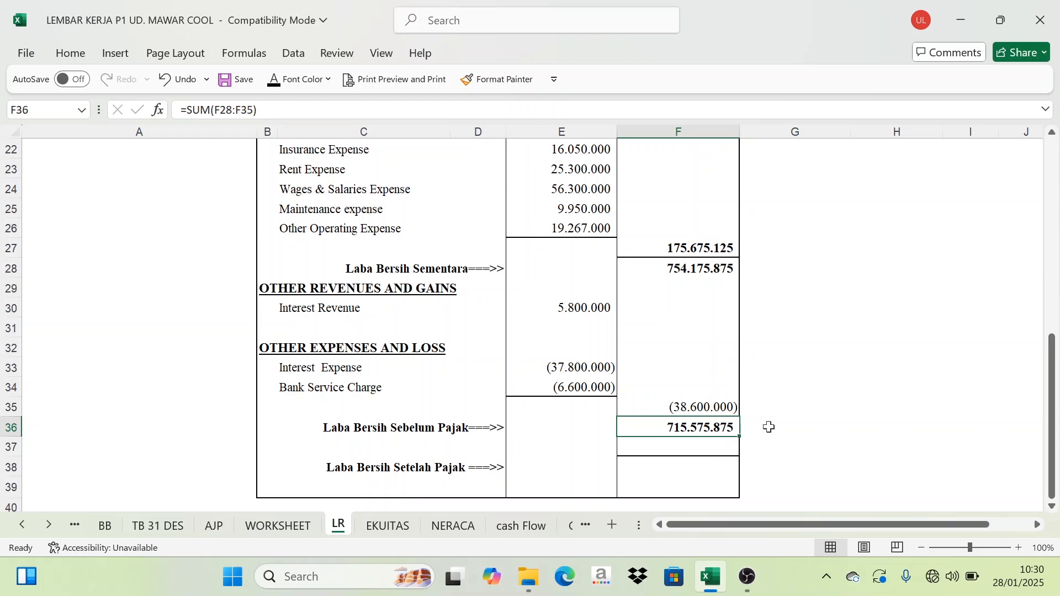
Check the Income Tax Expense account in C50 on WORKSHEET, and set its label in C37 on LR to the Automatic font colour
left_click(429, 431)
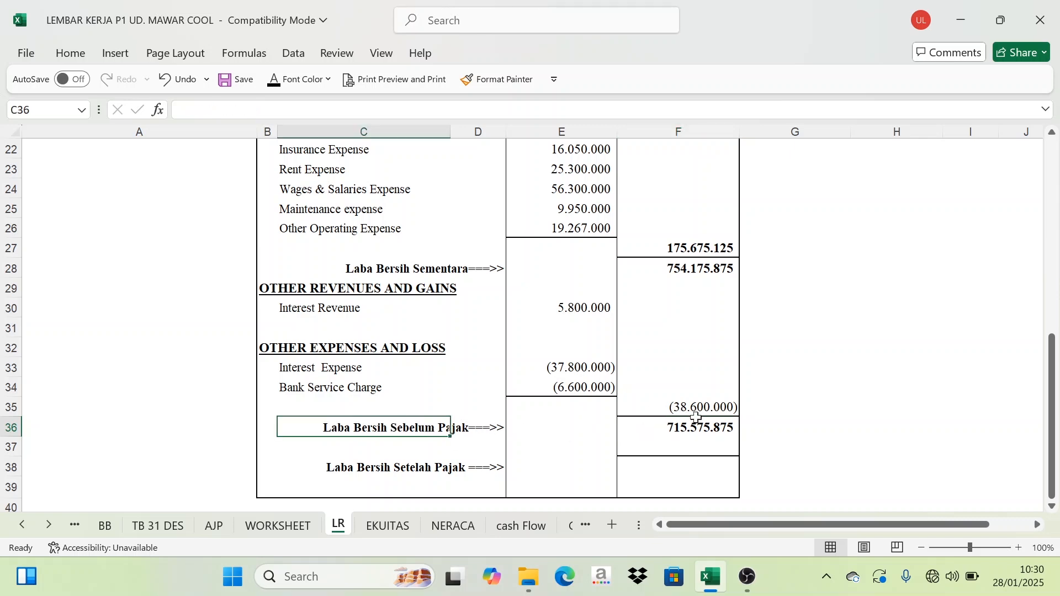
left_click(287, 529)
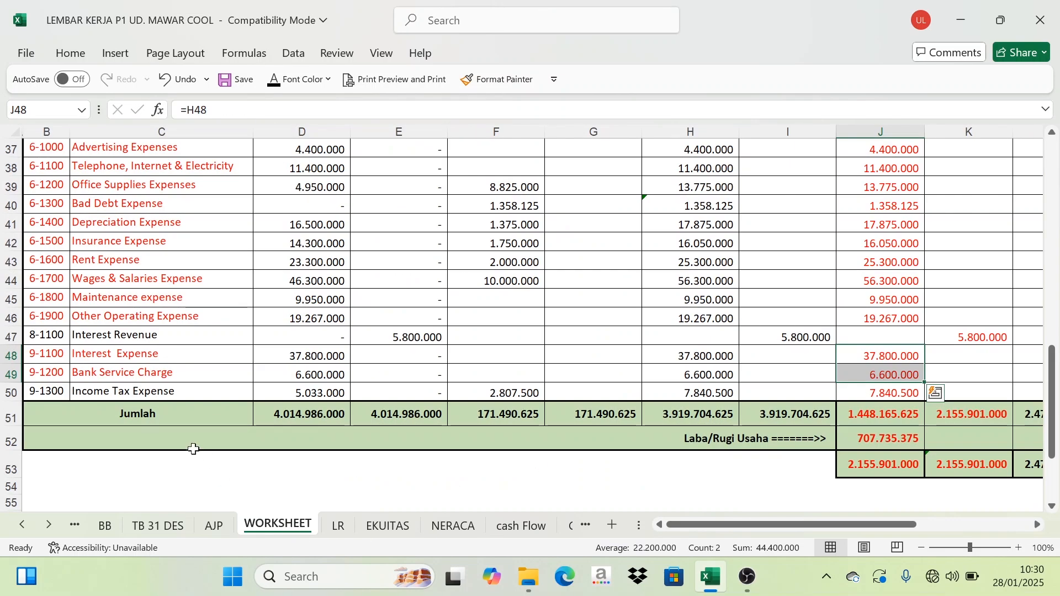
left_click(83, 394)
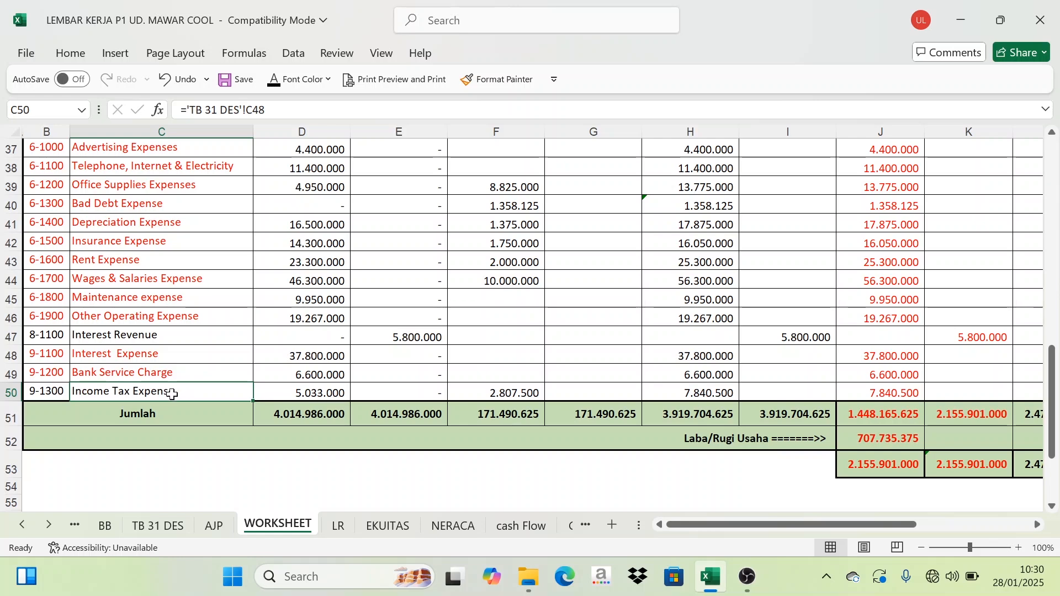
left_click(338, 527)
left_click(367, 474)
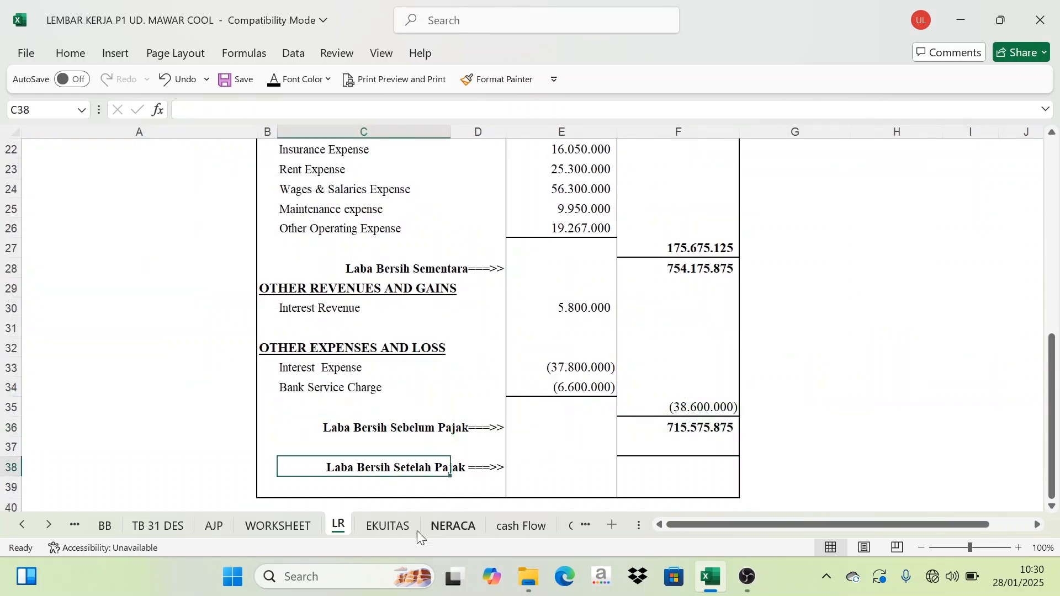
left_click(287, 527)
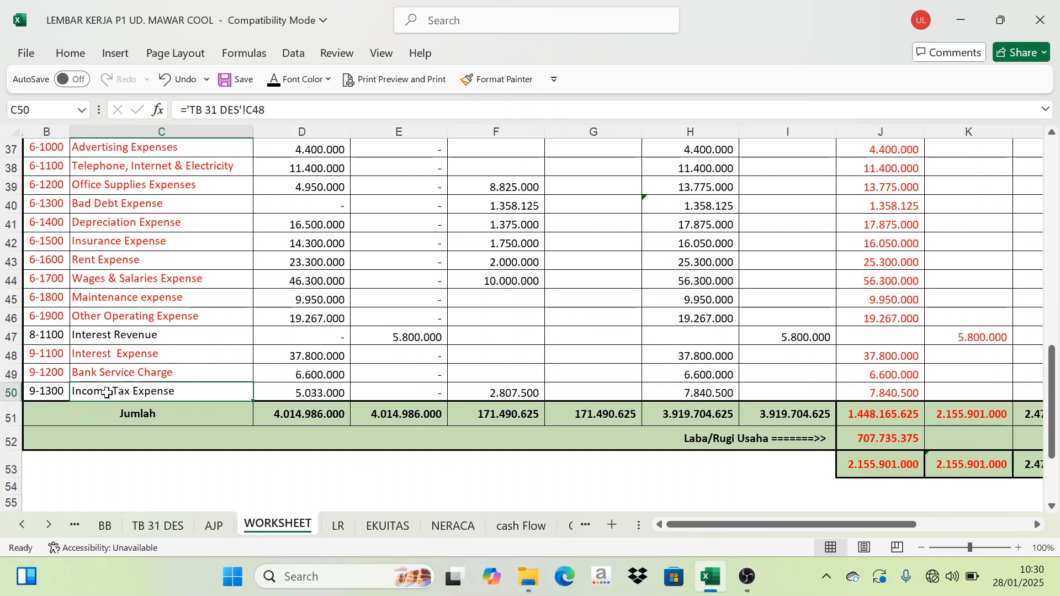
left_click(339, 528)
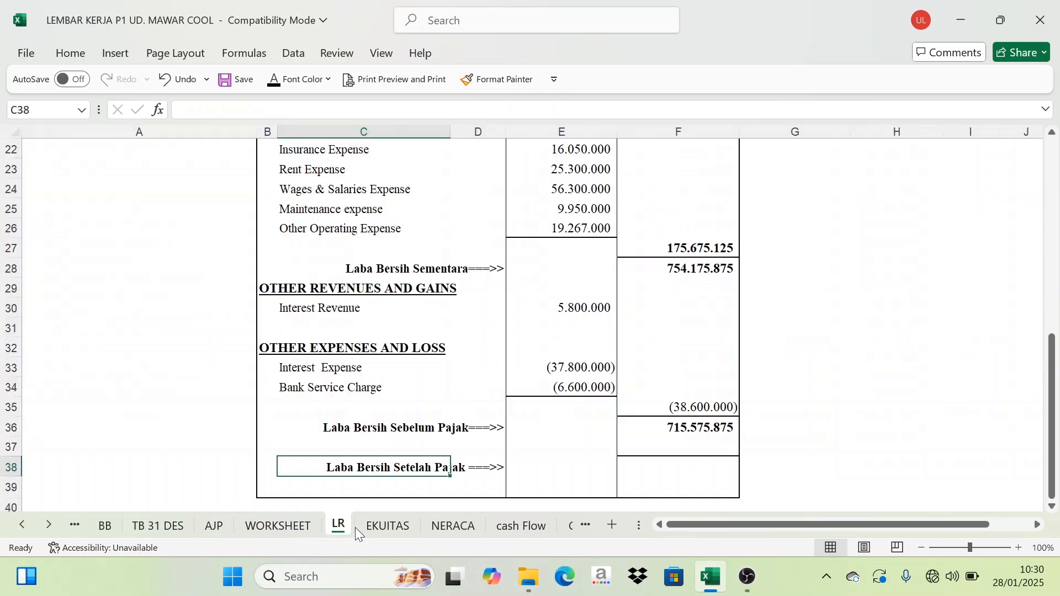
left_click(374, 446)
left_click(278, 87)
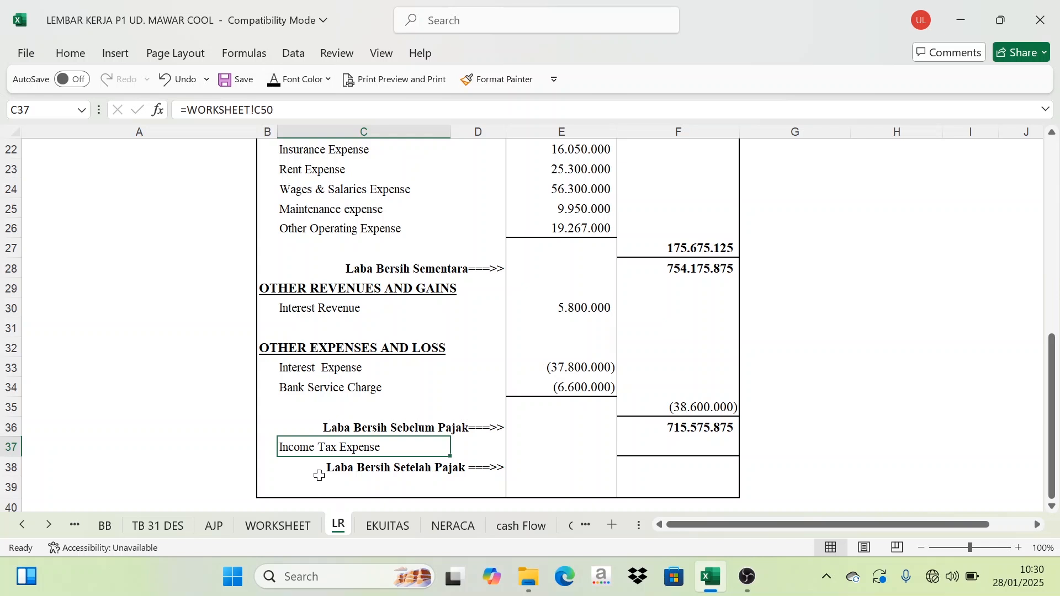
Set the Income Tax Expense amount in F37 on LR to the Automatic font colour
left_click(543, 451)
left_click(698, 448)
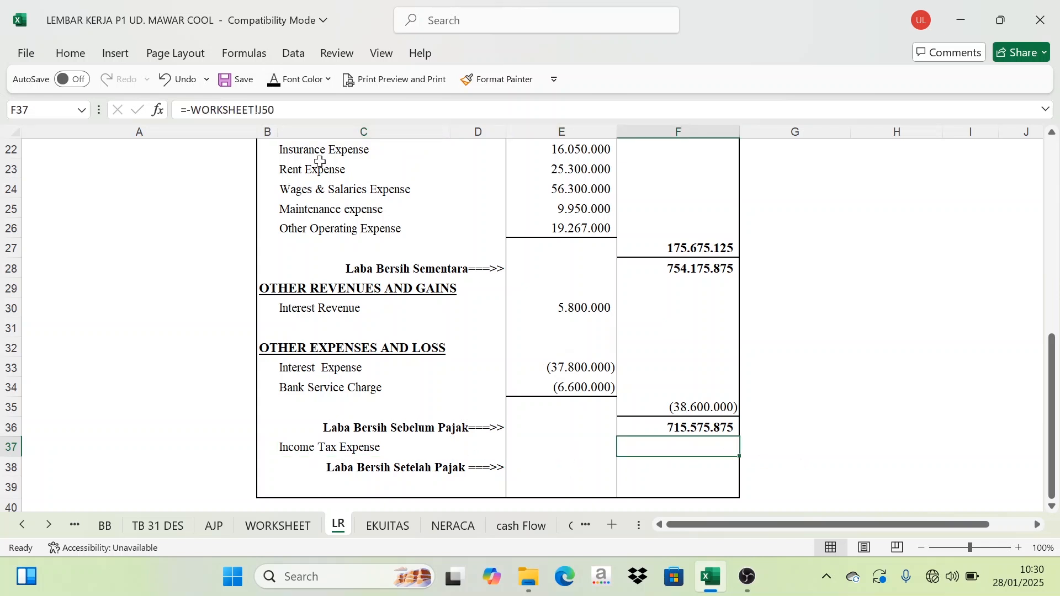
left_click(276, 80)
left_click(802, 461)
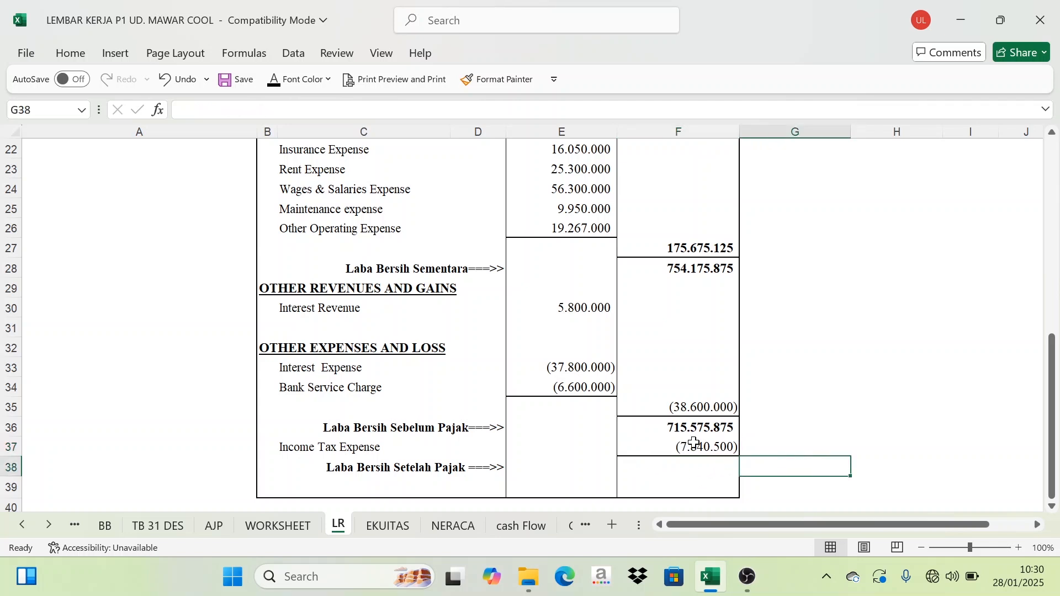
left_click(839, 431)
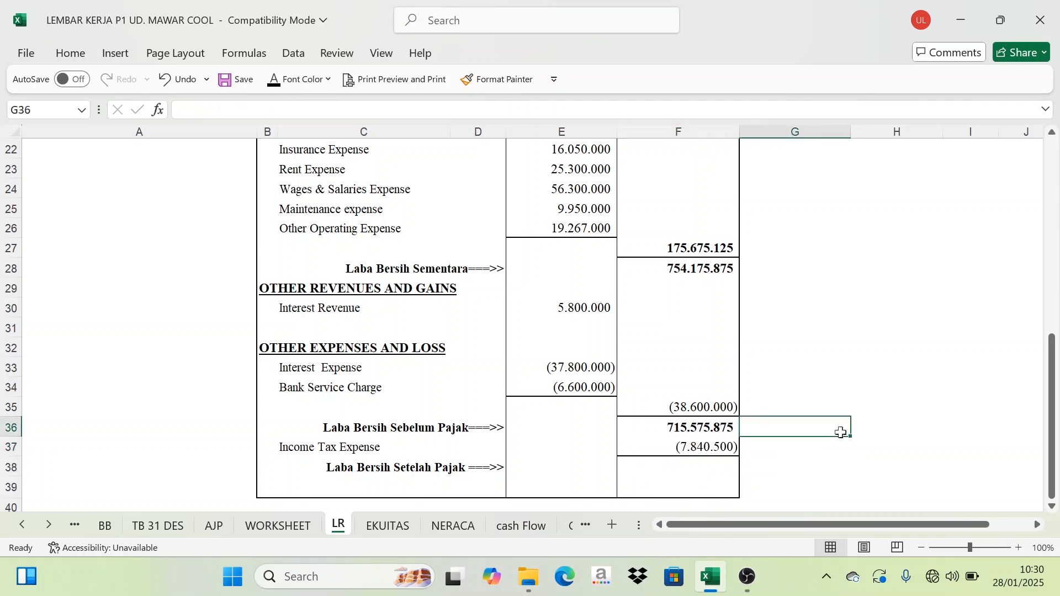
Review the pre-tax profit and income tax in F36:F37, and set Laba Bersih Setelah Pajak in F38 to the Automatic font colour
left_click(695, 429)
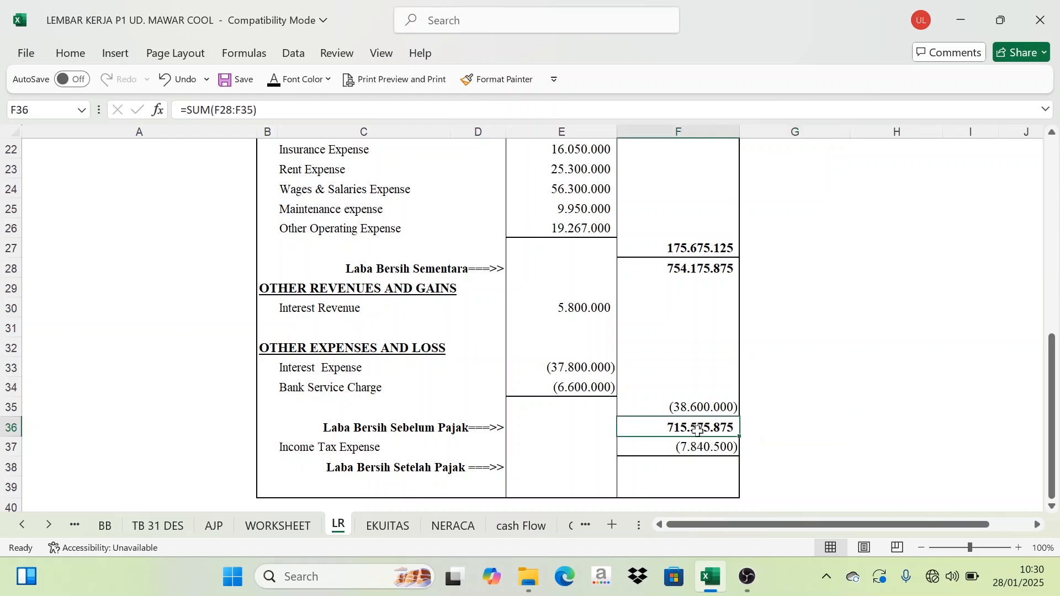
left_click_drag(698, 430, 696, 446)
left_click(840, 402)
left_click(690, 465)
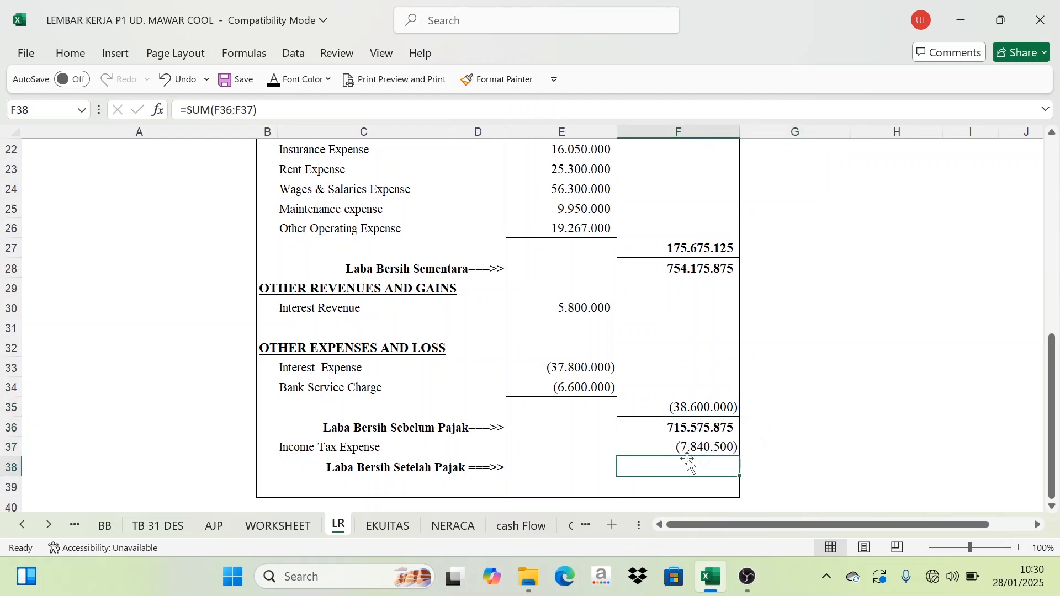
left_click(274, 80)
left_click(797, 446)
Compare Laba Bersih Setelah Pajak in F38 on LR with Laba/Rugi Usaha in J52 on WORKSHEET, and review the worksheet accounts behind it
left_click(693, 469)
left_click(813, 429)
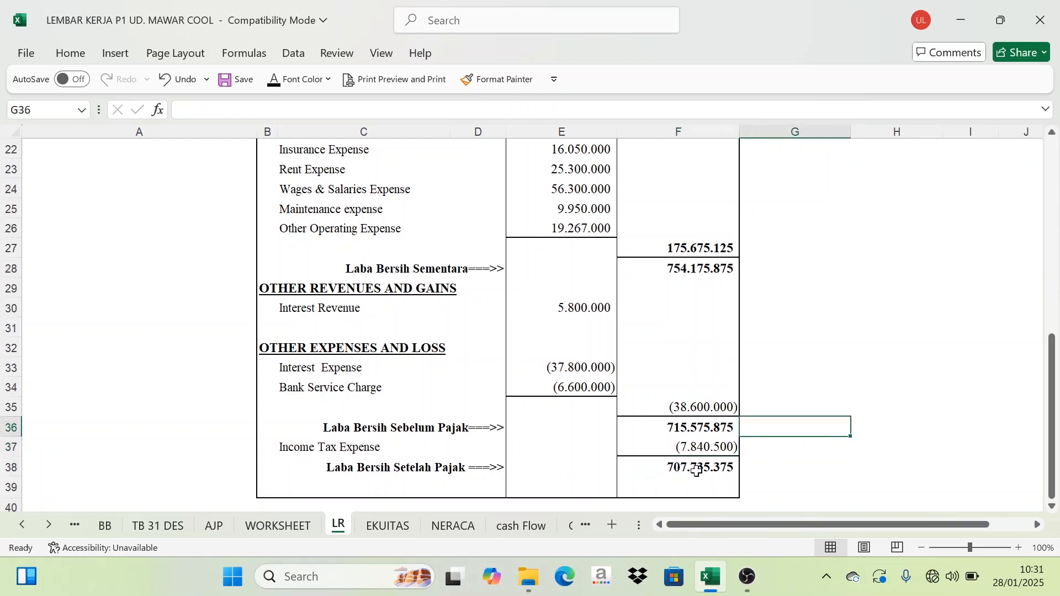
left_click(696, 471)
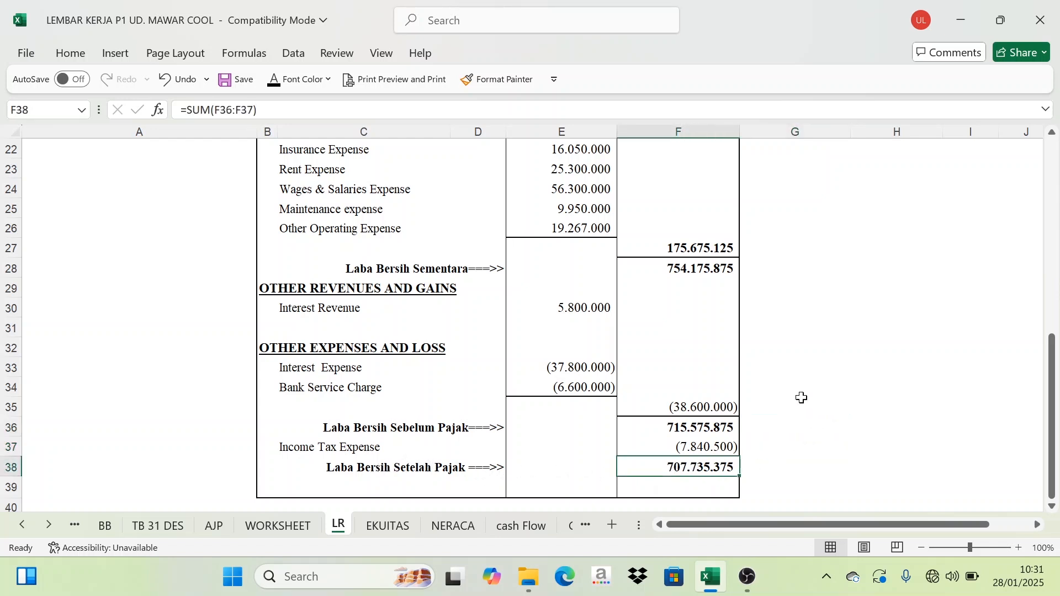
left_click(288, 526)
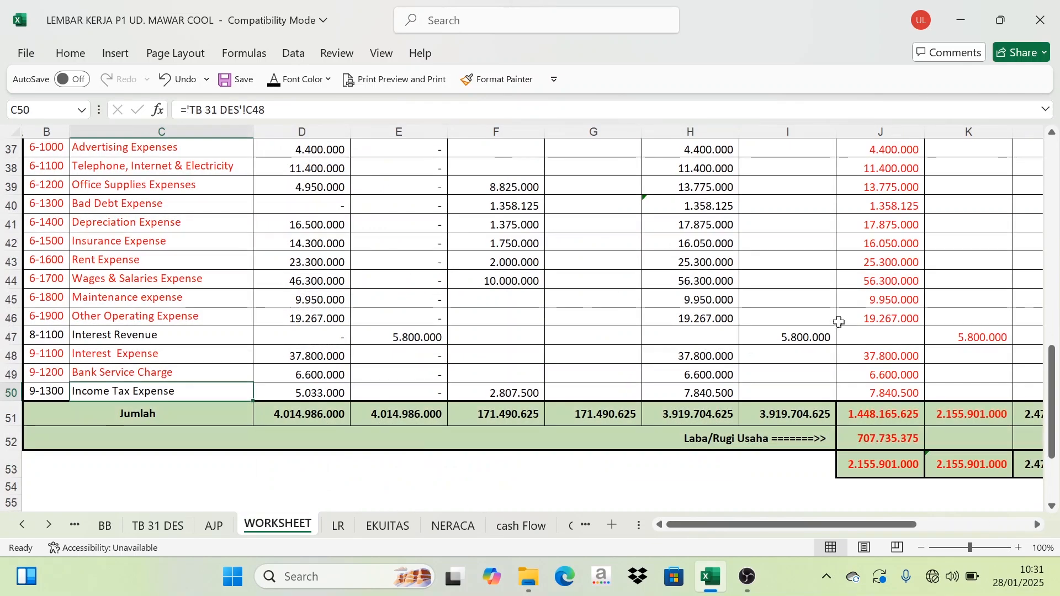
left_click(882, 442)
left_click(718, 440)
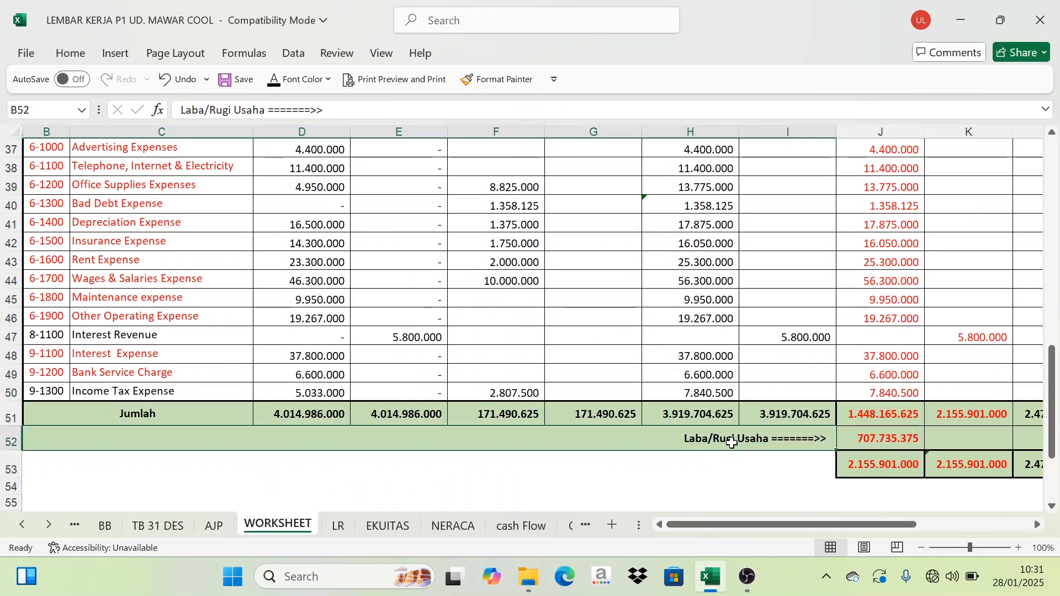
scroll(882, 416, "up", 8)
scroll(882, 417, "down", 11)
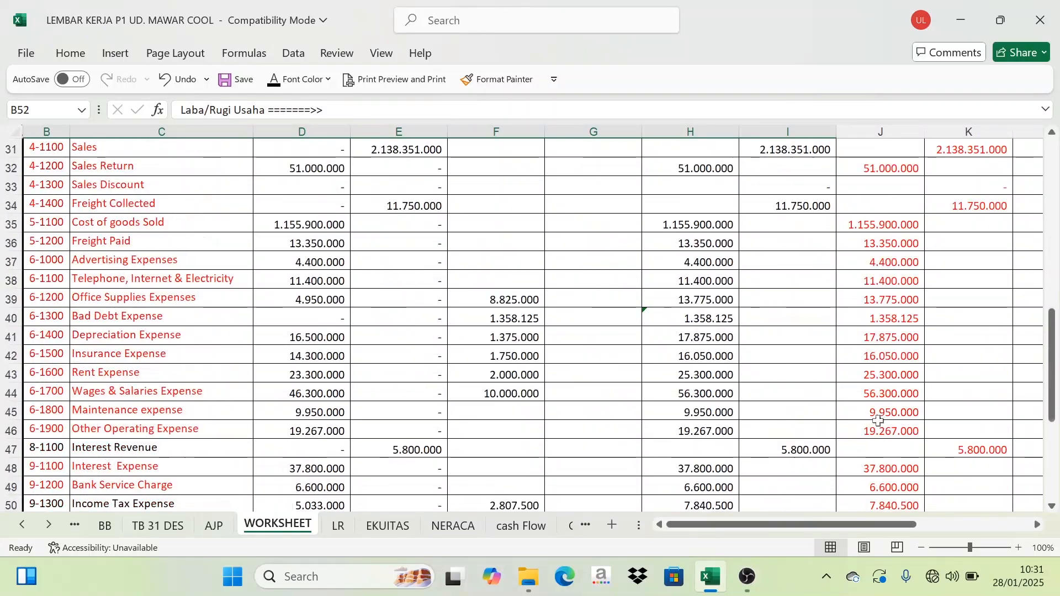
scroll(872, 438, "up", 2)
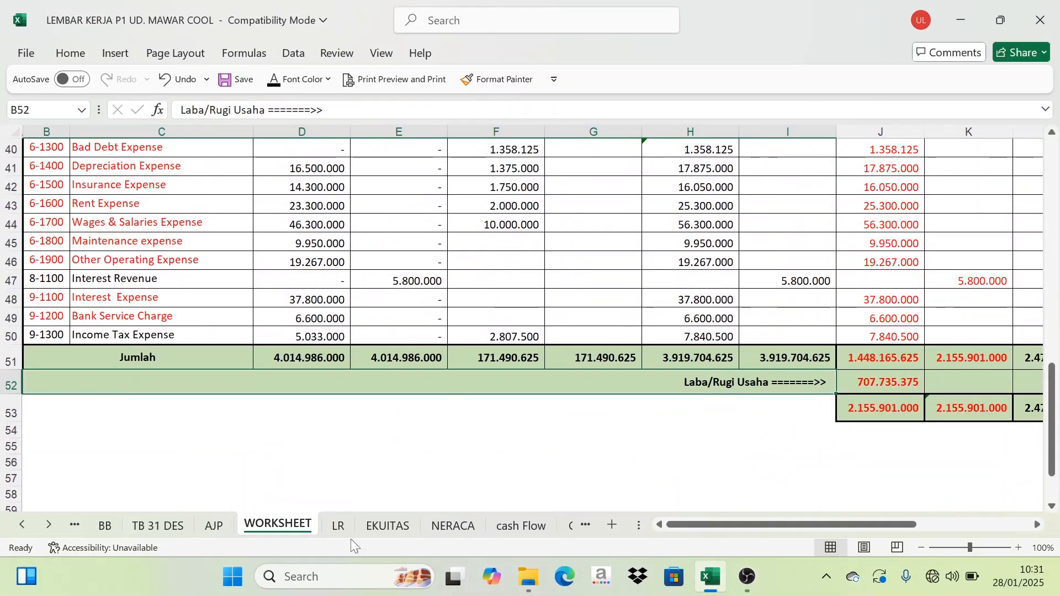
left_click(890, 379)
scroll(572, 303, "up", 13)
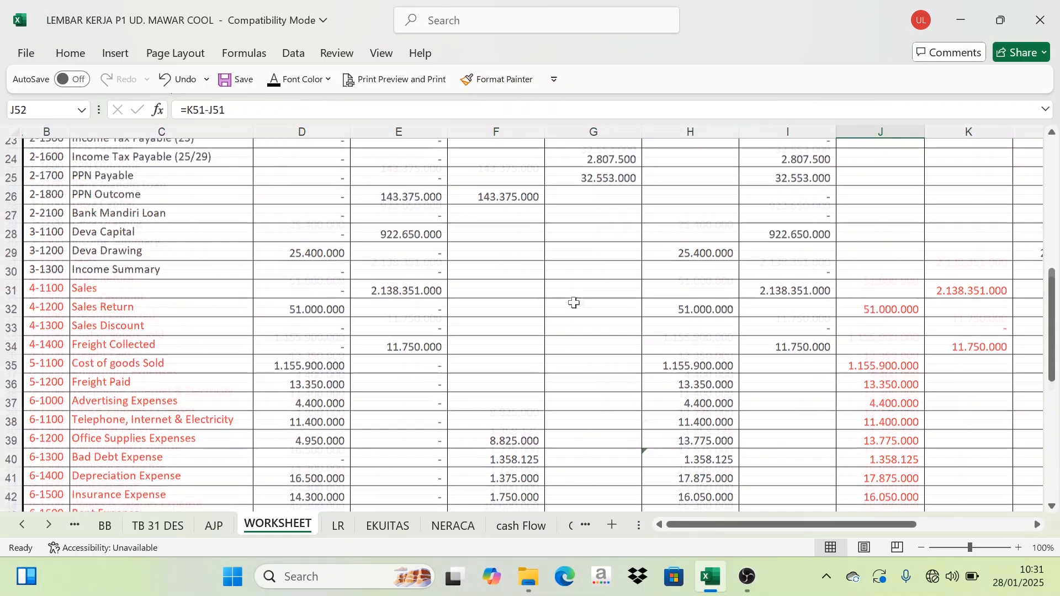
scroll(482, 419, "down", 9)
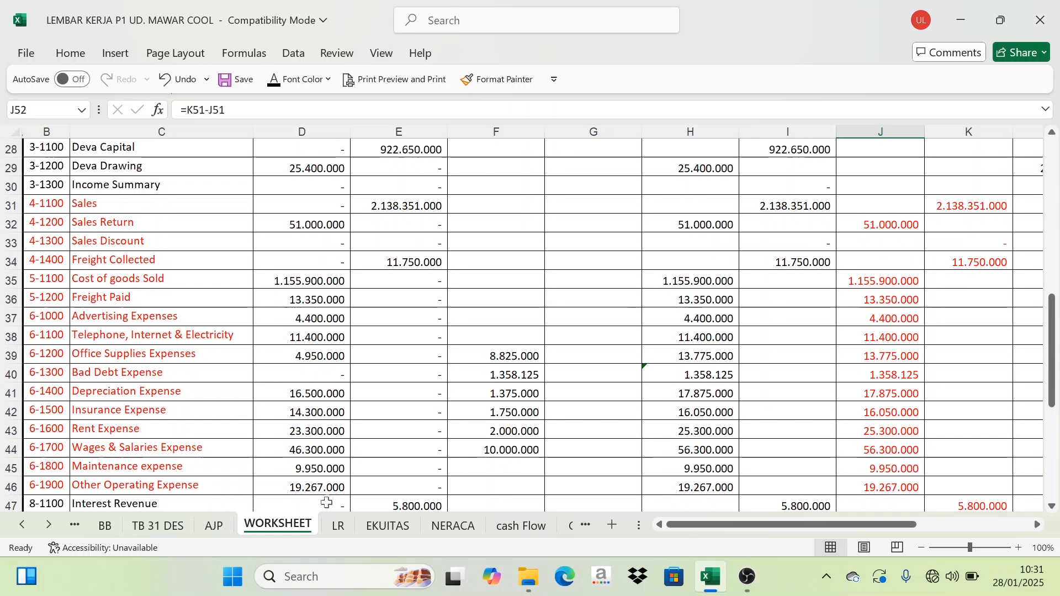
Review the top of the income statement on LR, and examine the Modal Awal row with its D7 cell on the EKUITAS sheet
left_click(340, 526)
scroll(790, 401, "up", 4)
scroll(791, 401, "up", 3)
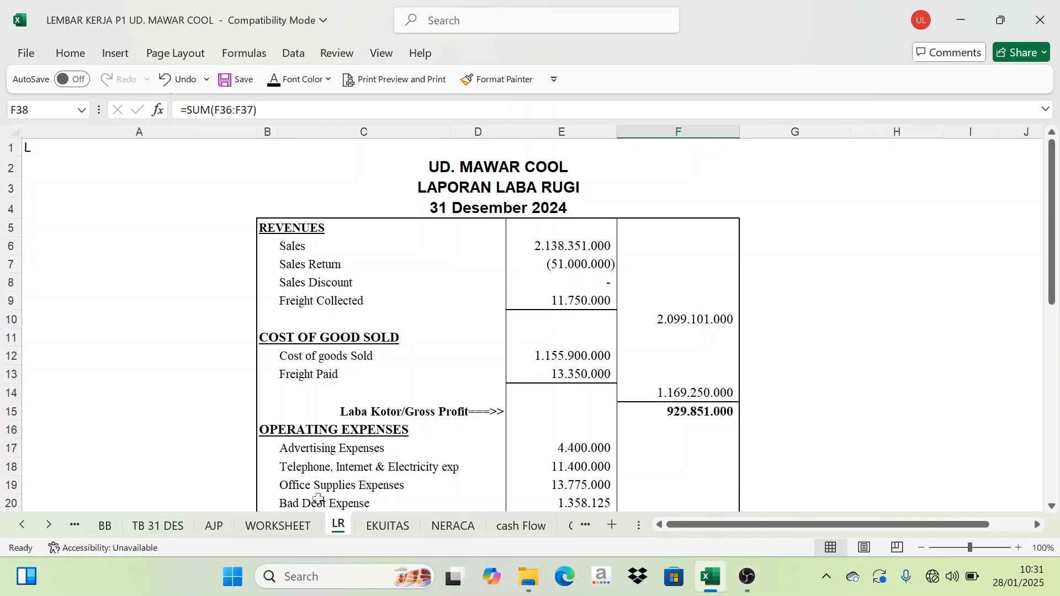
left_click(385, 526)
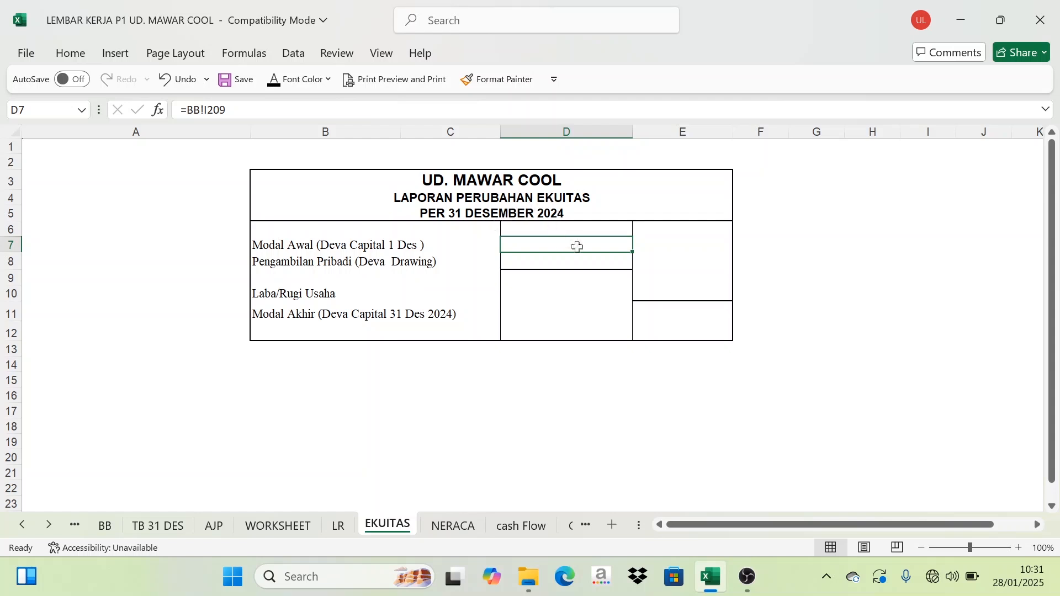
left_click(805, 267)
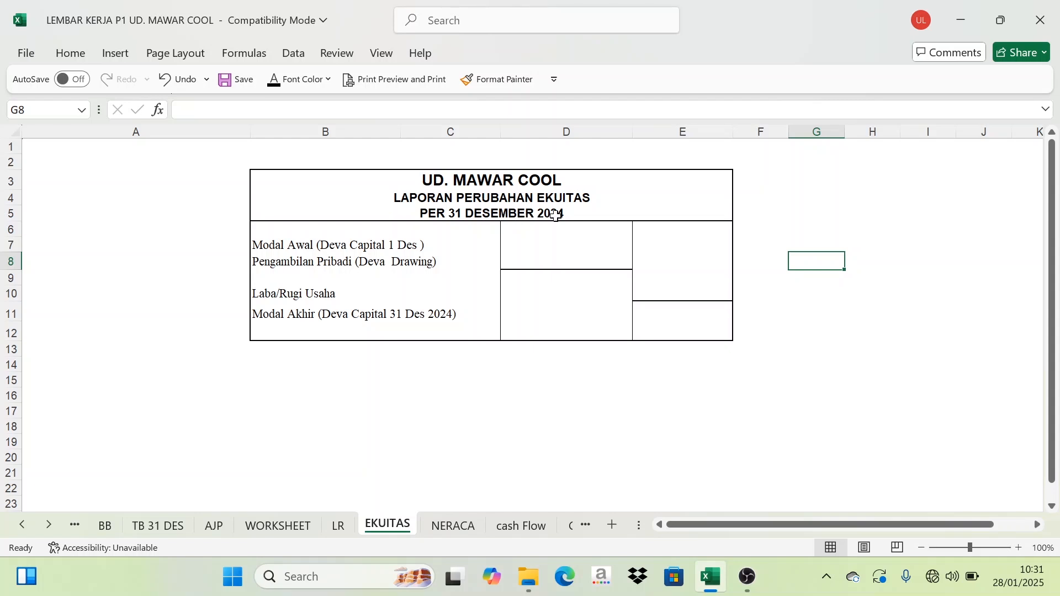
left_click(313, 252)
left_click(569, 243)
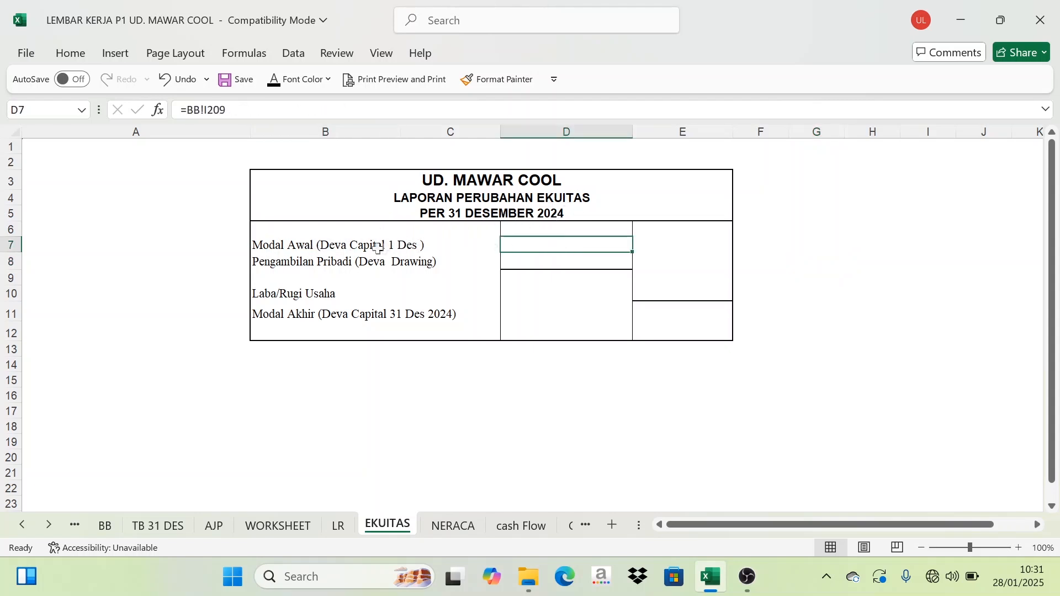
left_click(429, 247)
left_click(549, 250)
Check the owner's capital balance in E26 on TB 30 NOV, and set Modal Awal in D7 on EKUITAS to the Automatic font colour
left_click_drag(22, 524, 21, 525)
left_click(127, 524)
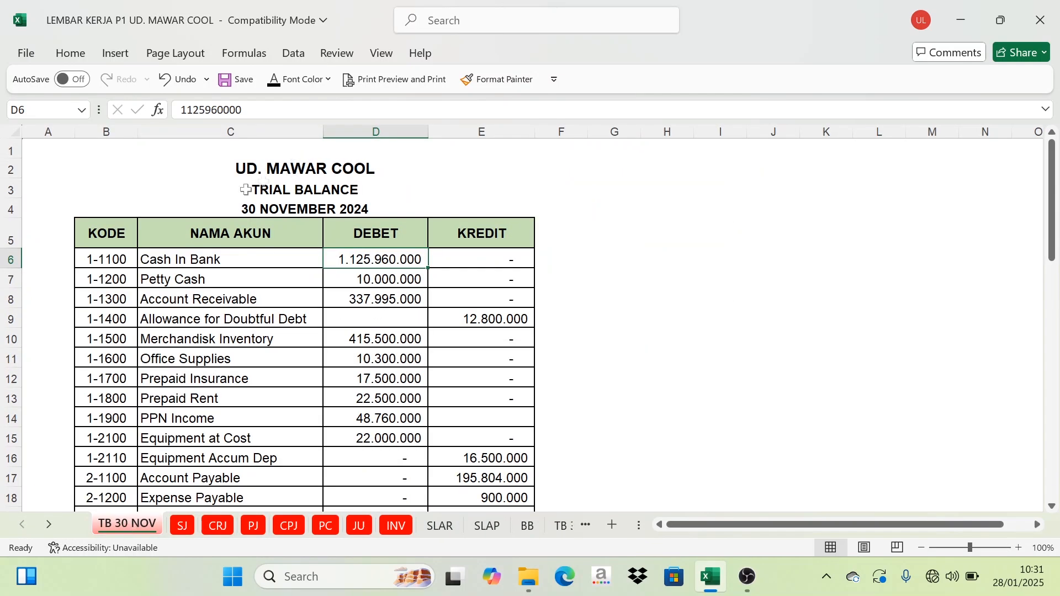
left_click(263, 210)
scroll(243, 259, "down", 5)
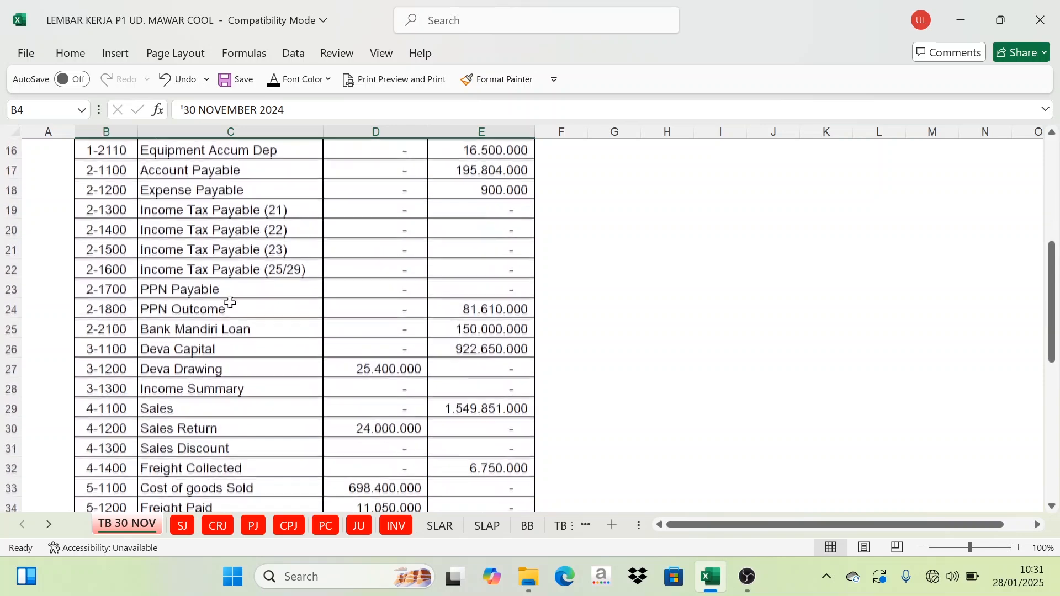
scroll(230, 303, "down", 1)
left_click(173, 290)
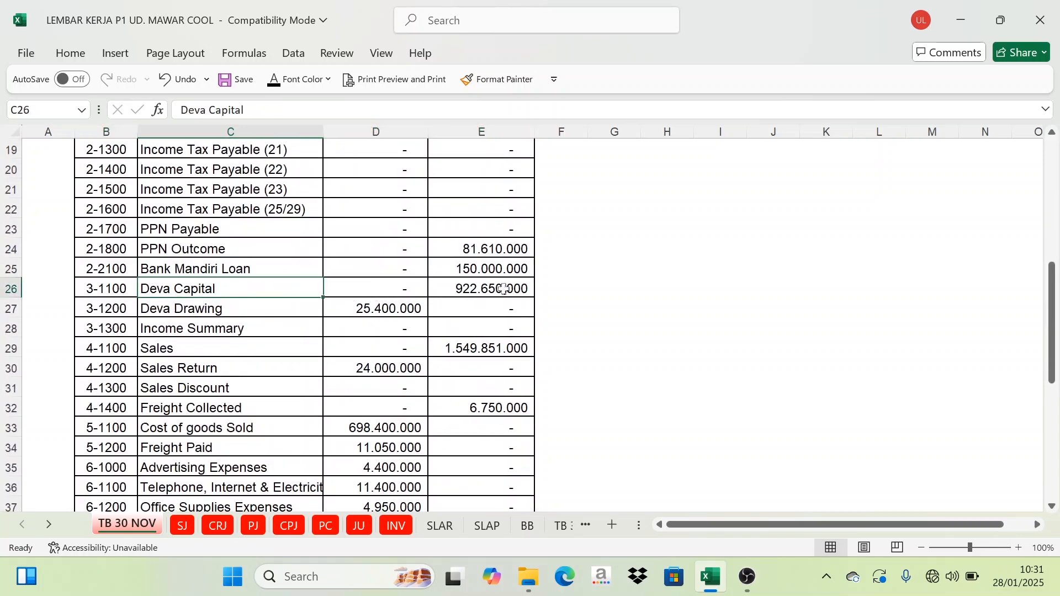
left_click(486, 292)
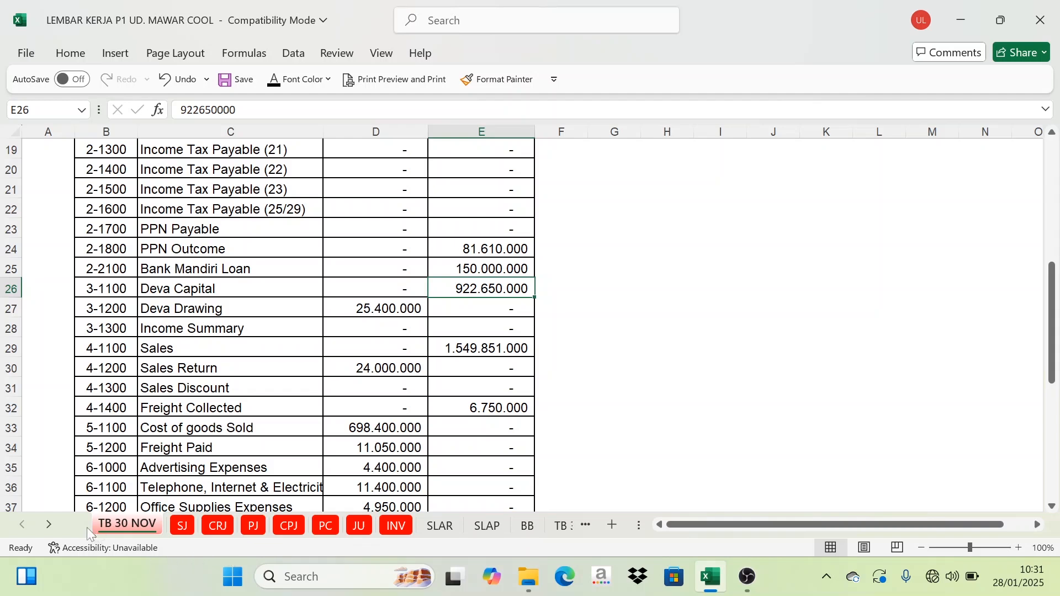
left_click(55, 527)
left_click(55, 527)
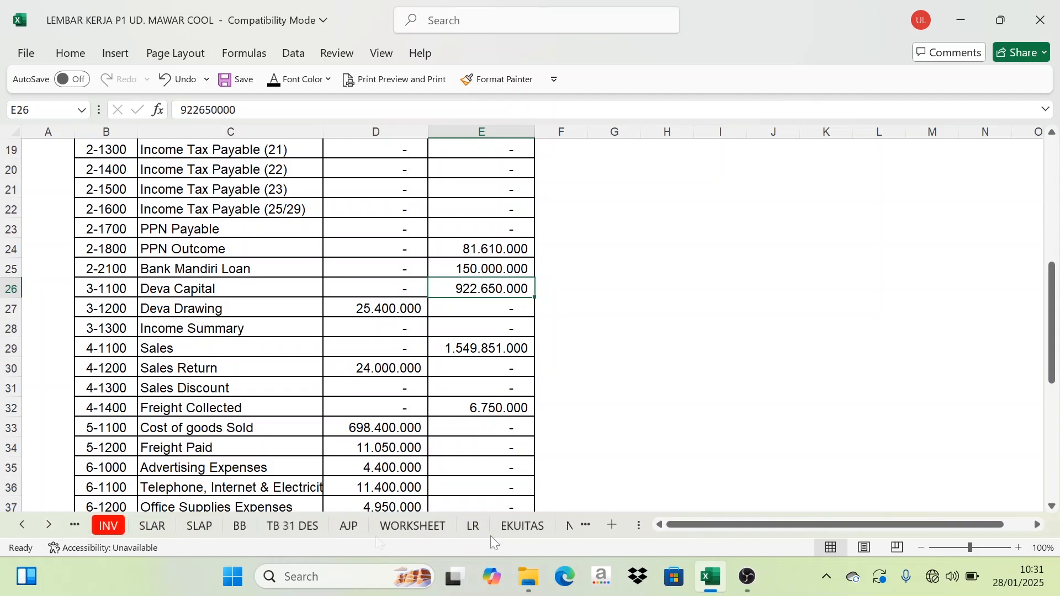
left_click(531, 531)
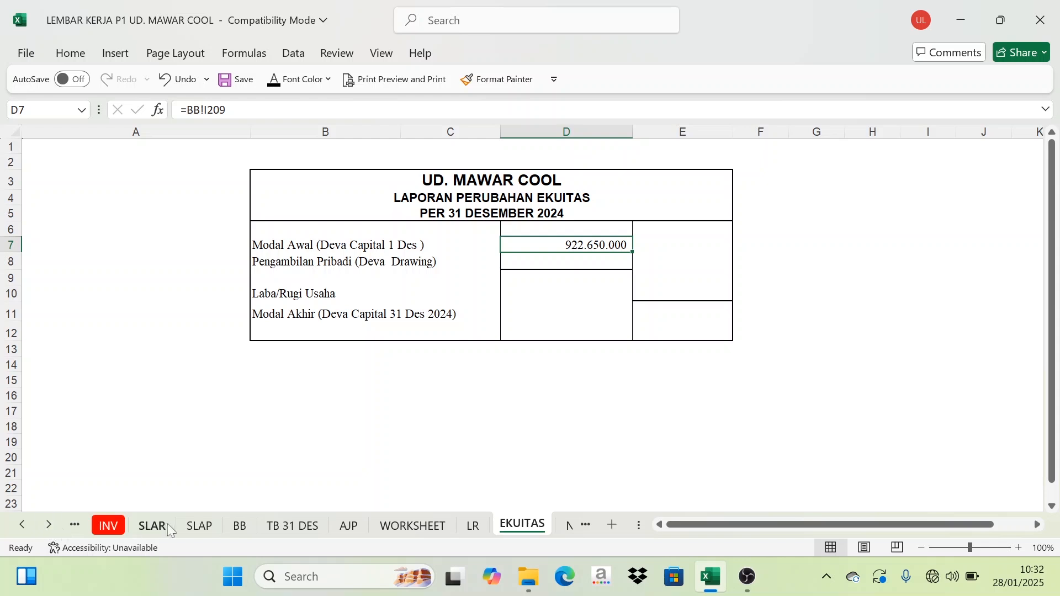
Examine the Pengambilan Pribadi and Modal Awal cells D8 and D7 on EKUITAS, and open the TB 30 NOV trial balance
left_click(581, 291)
left_click(581, 263)
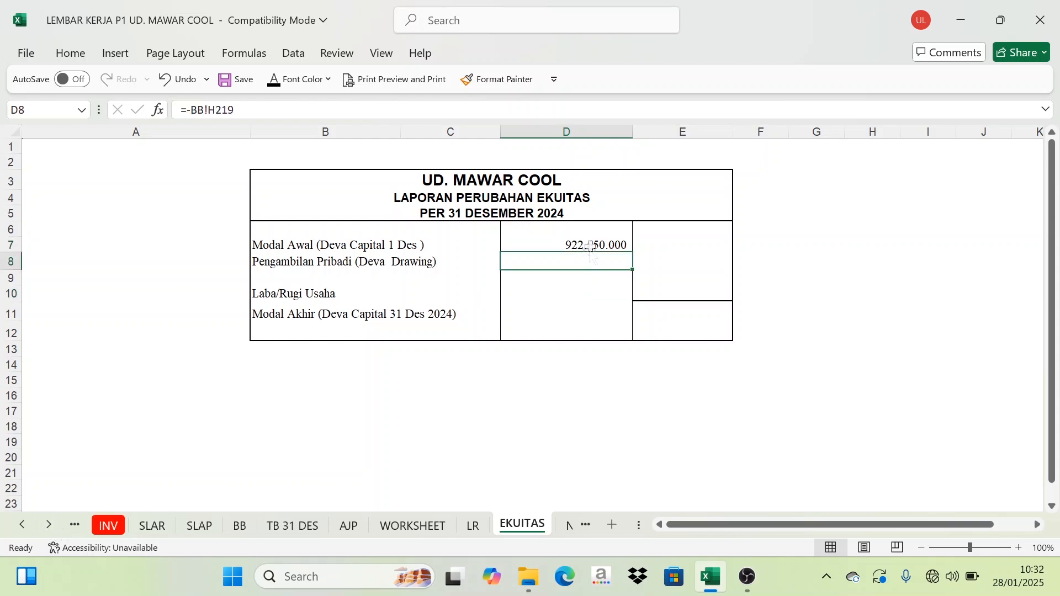
left_click(591, 246)
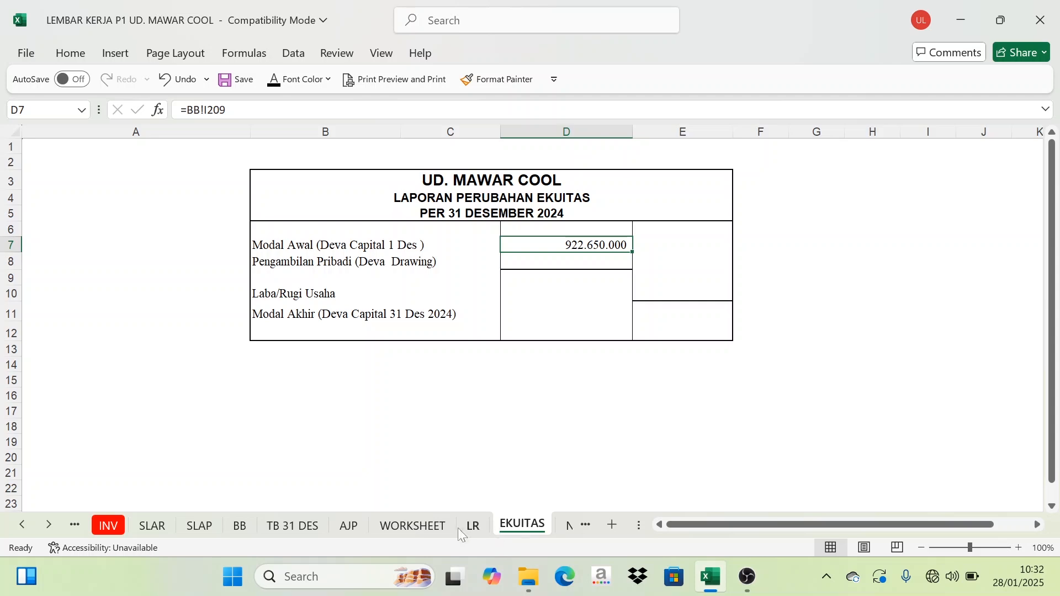
left_click(428, 528)
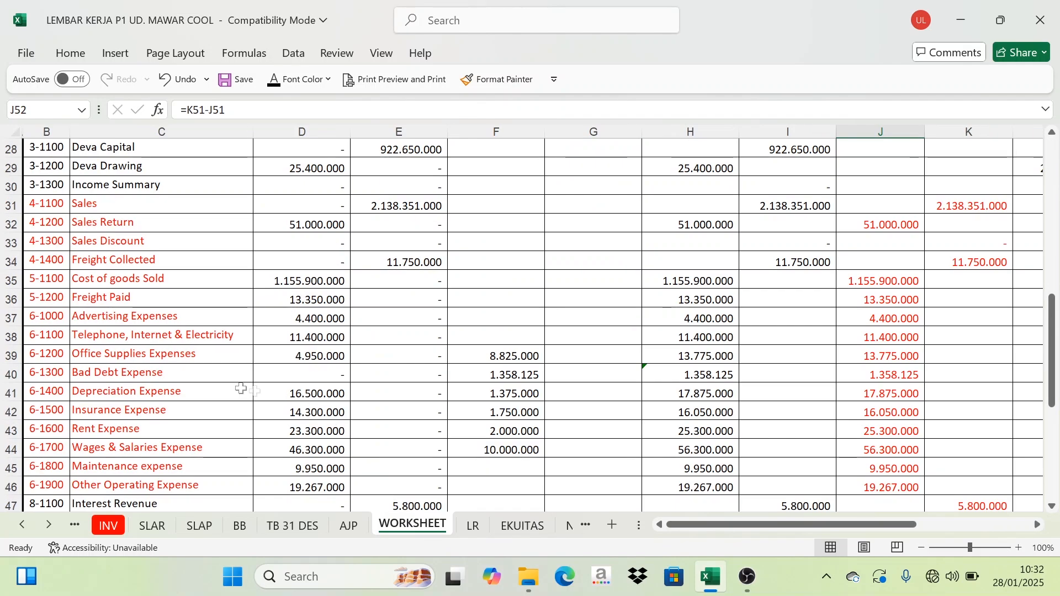
left_click(22, 525)
left_click(22, 525)
left_click(22, 525)
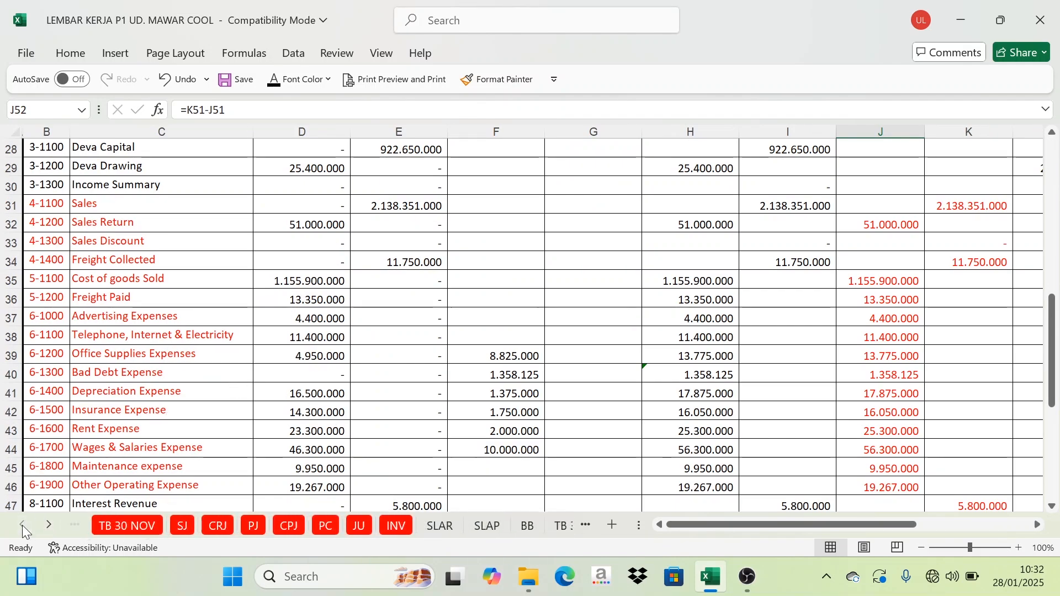
left_click(100, 527)
Check the owner's drawing account and its debit amount in D27 on TB 30 NOV, and head back to the EKUITAS sheet
left_click(488, 346)
left_click(368, 366)
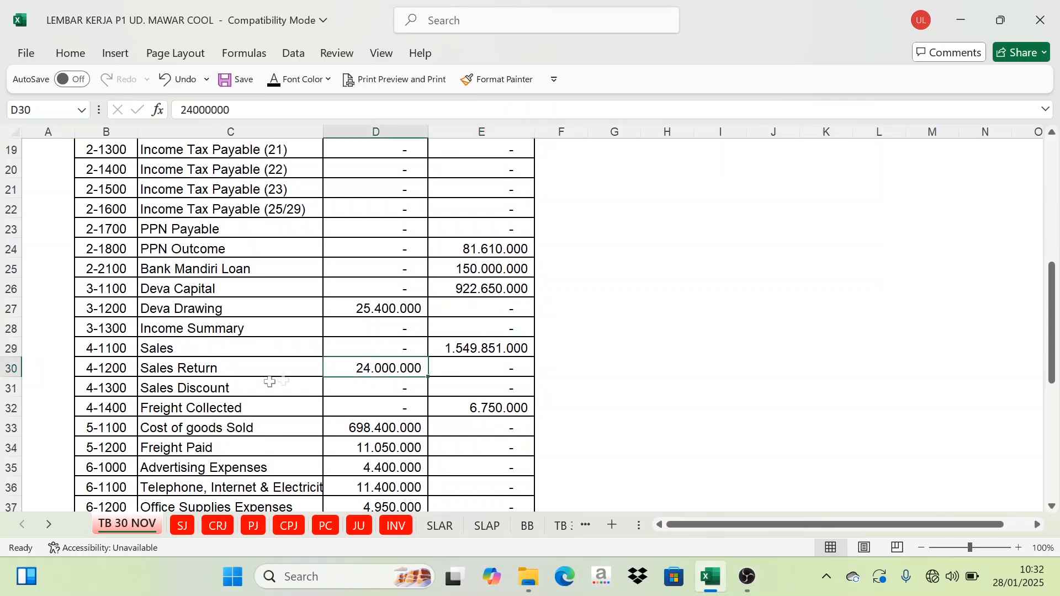
left_click(157, 311)
left_click(389, 310)
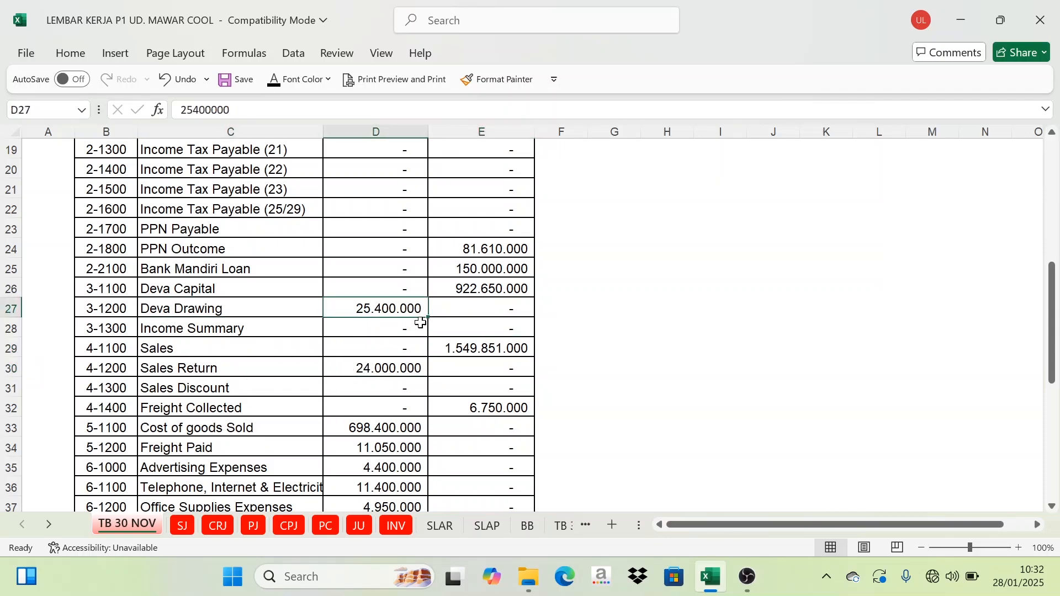
left_click(251, 308)
left_click(359, 308)
left_click(49, 526)
left_click(48, 525)
left_click(49, 526)
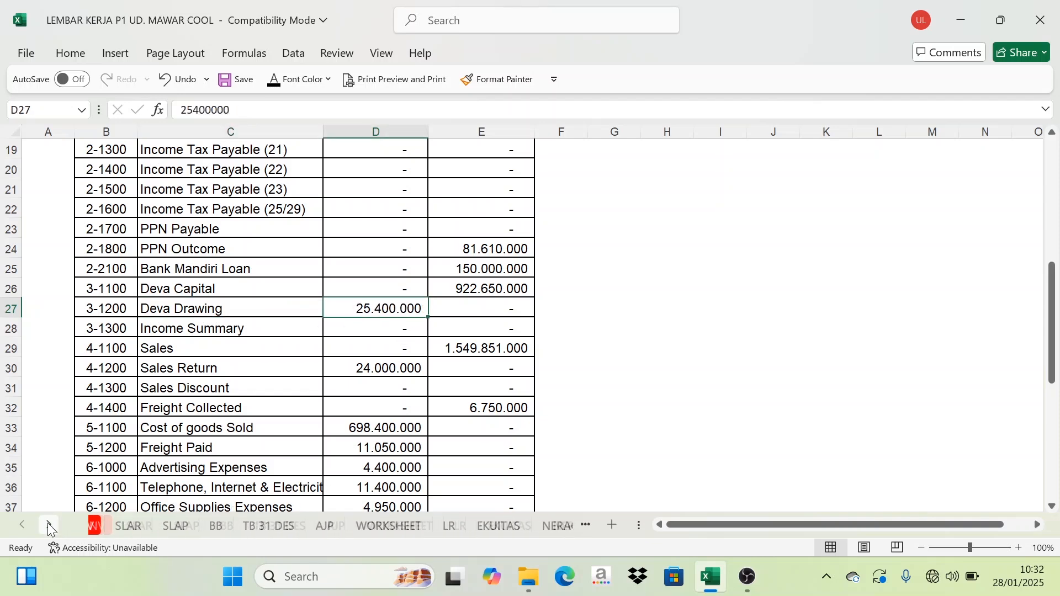